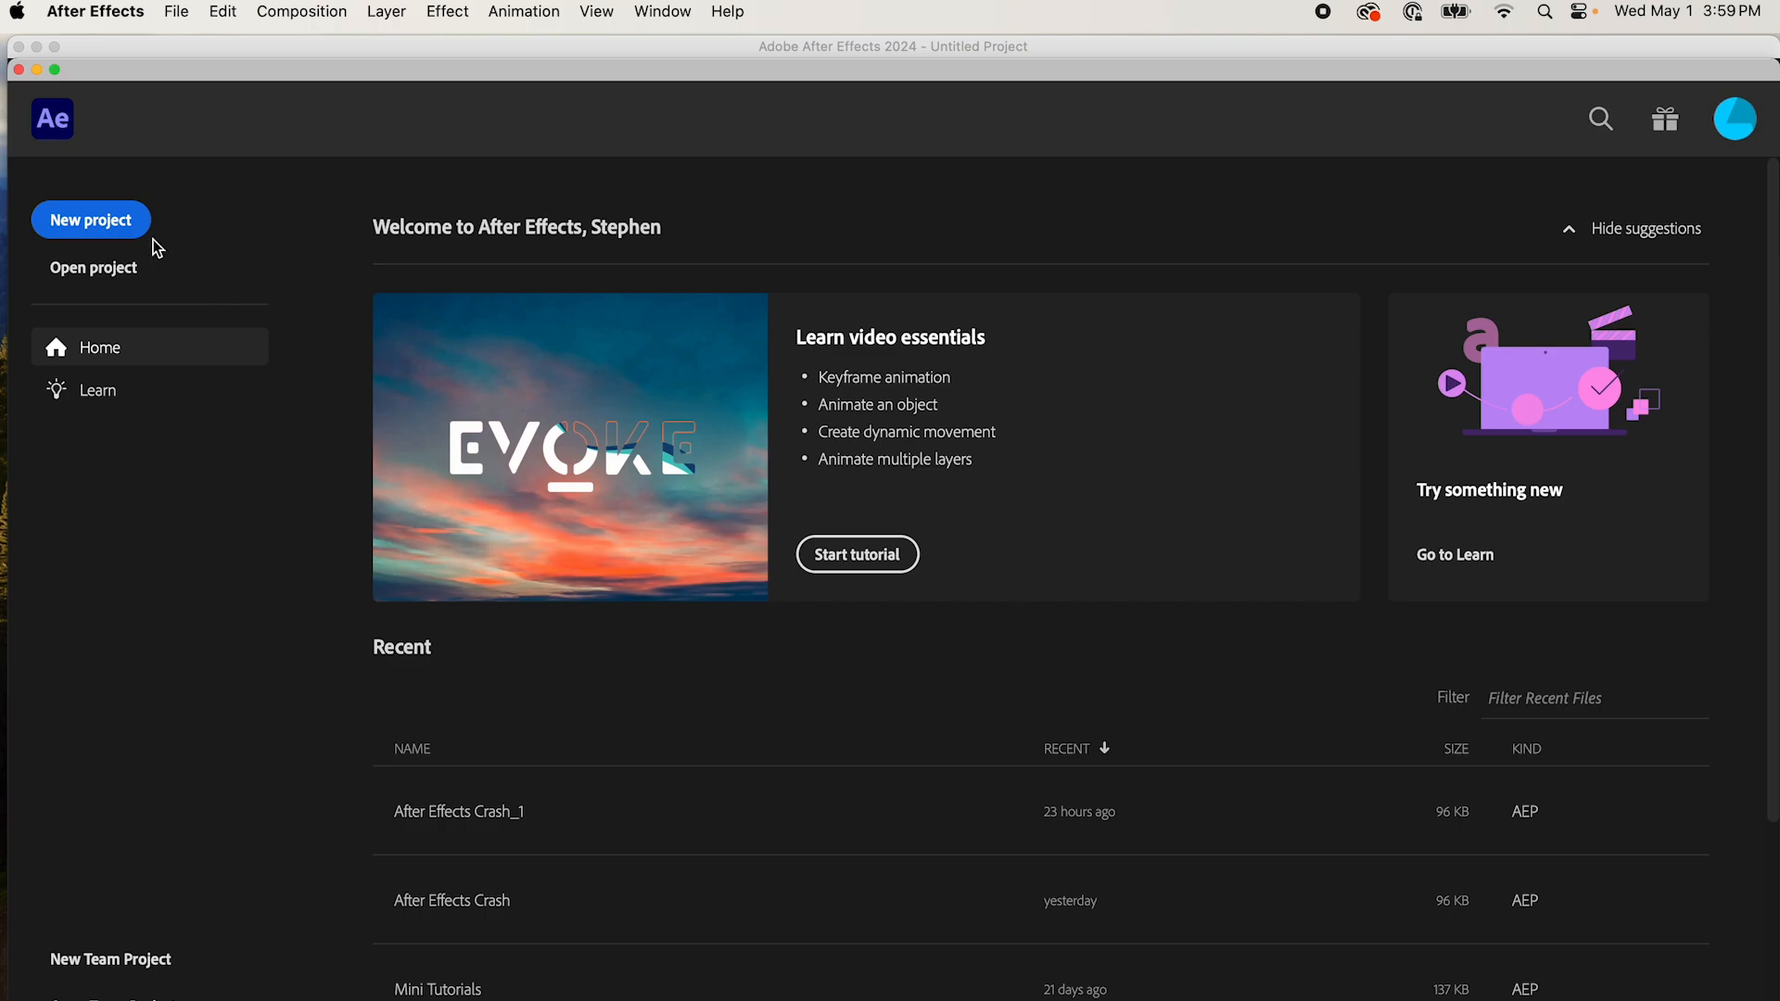
Step: Create a new project with a 512 x 512 px composition at 24 fps, keeping the name Comp 1
left_click(92, 221)
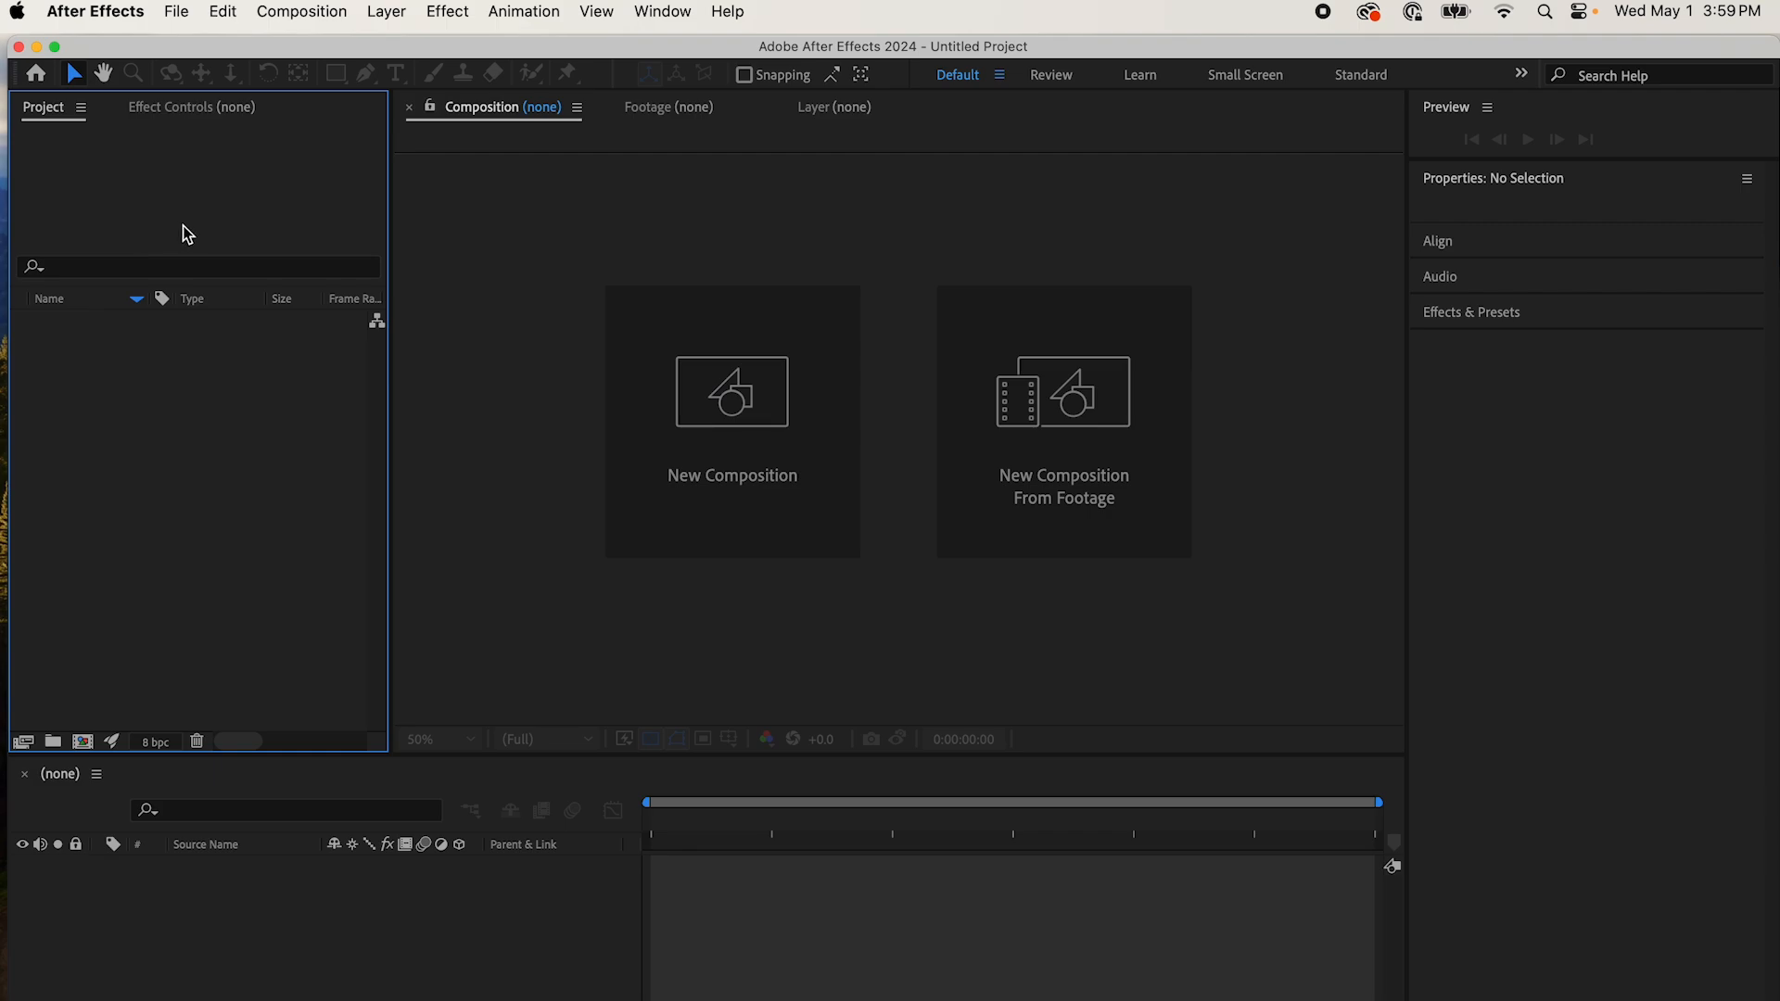
left_click(322, 15)
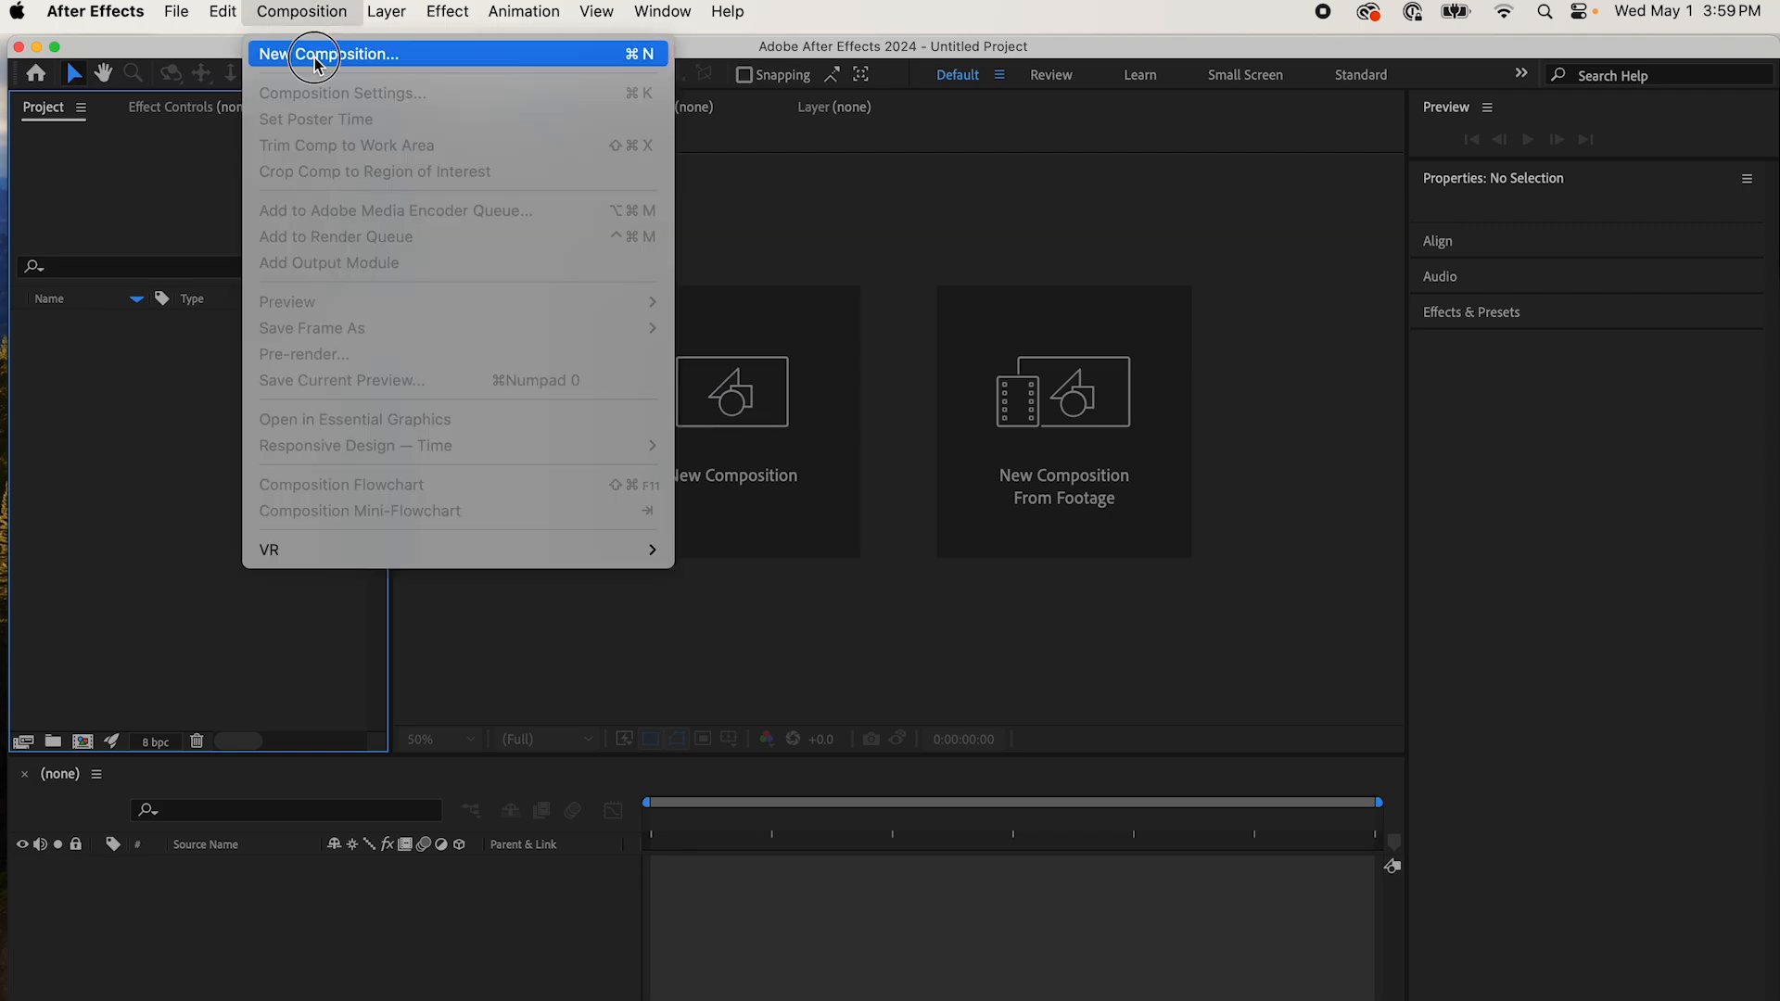
left_click(316, 55)
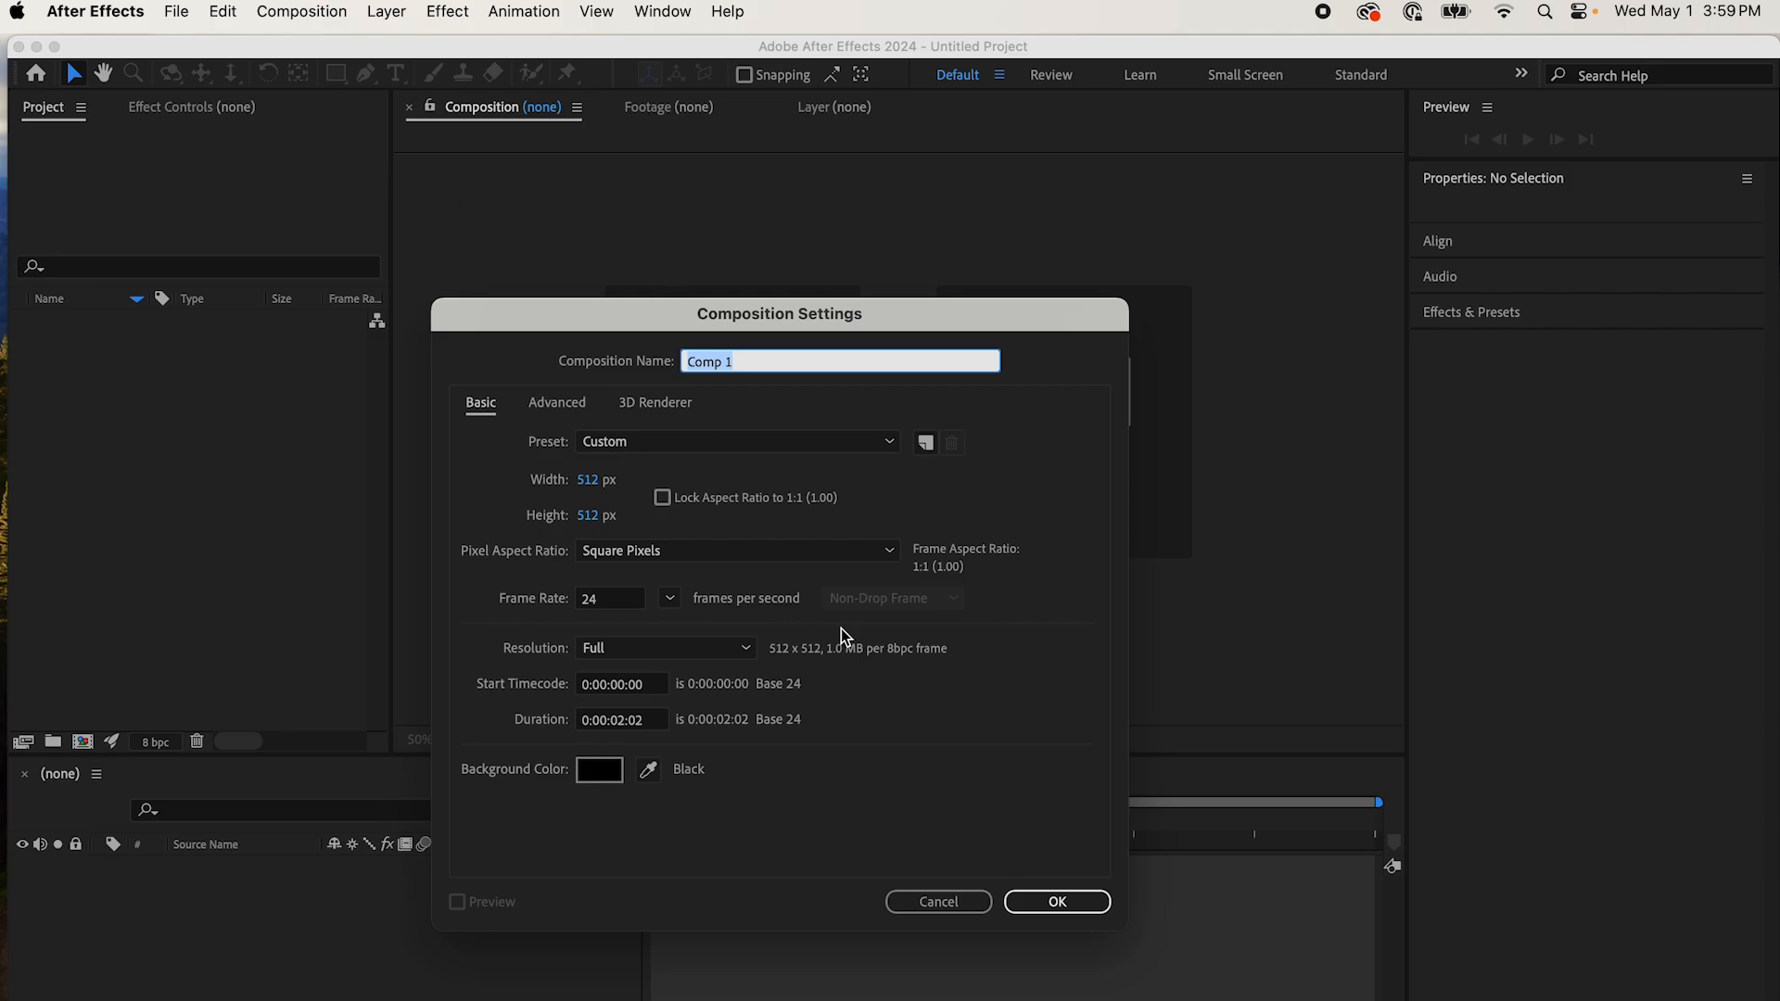
left_click(1059, 896)
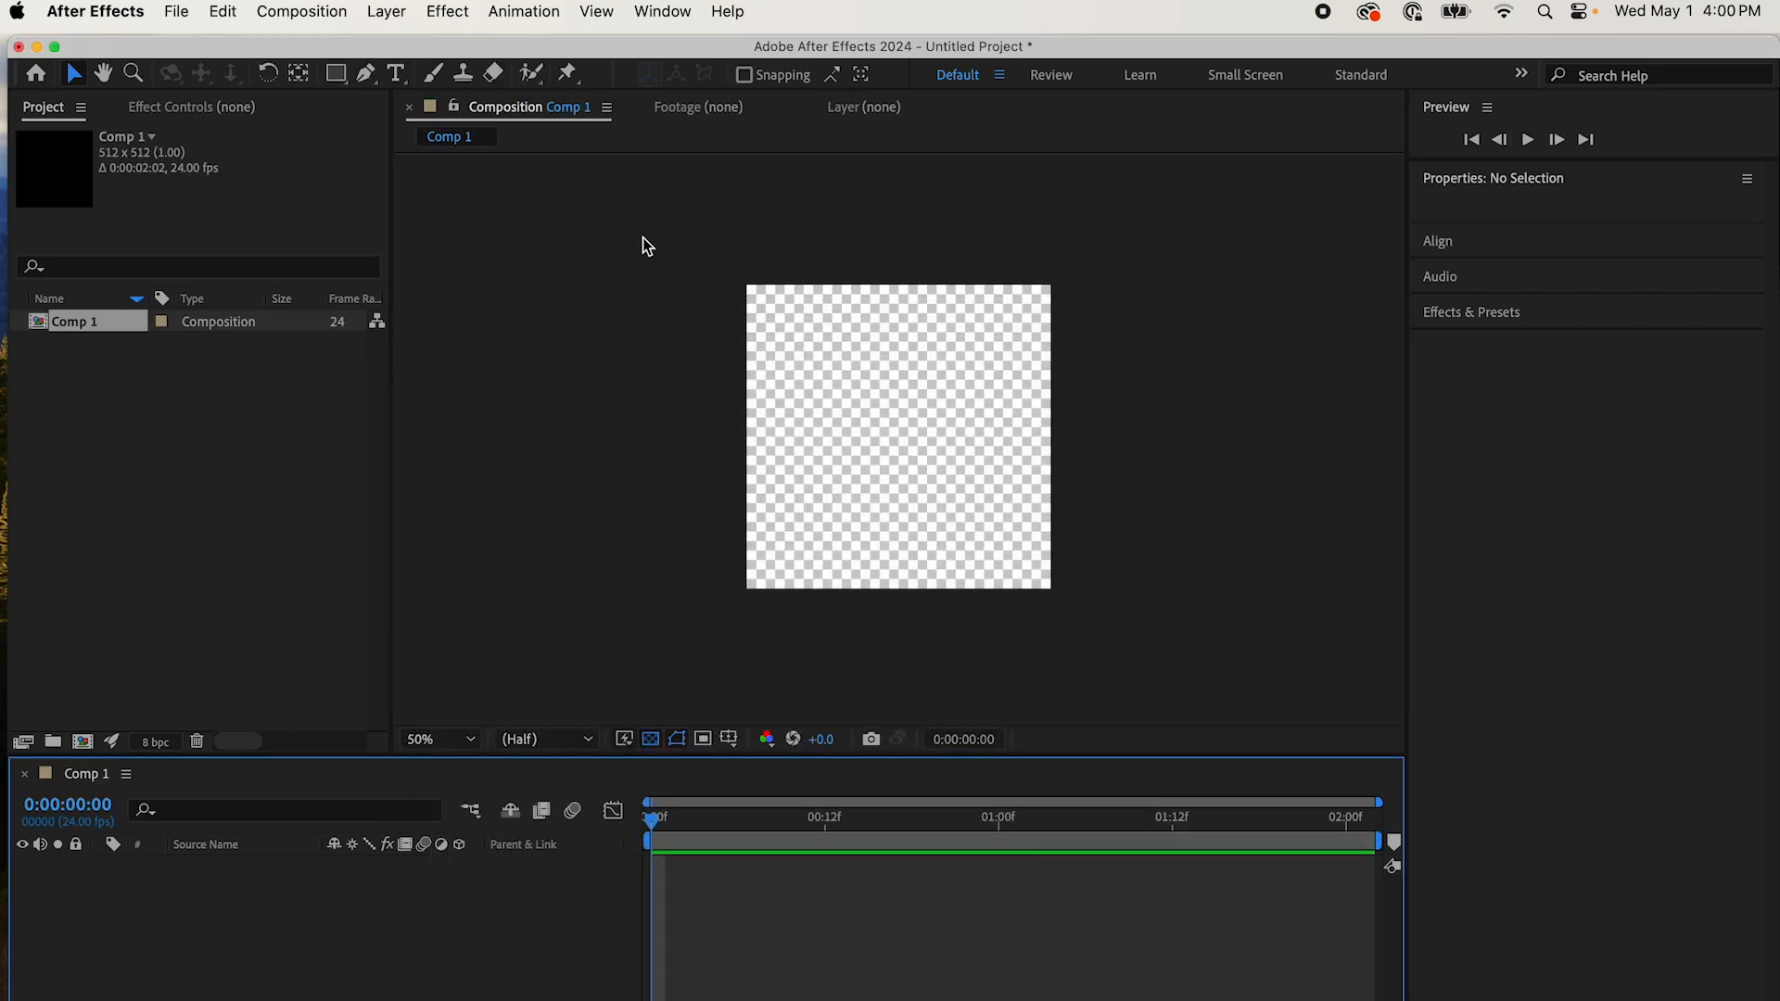
Step: Add a black 512 x 512 px solid layer to the composition
left_click(383, 11)
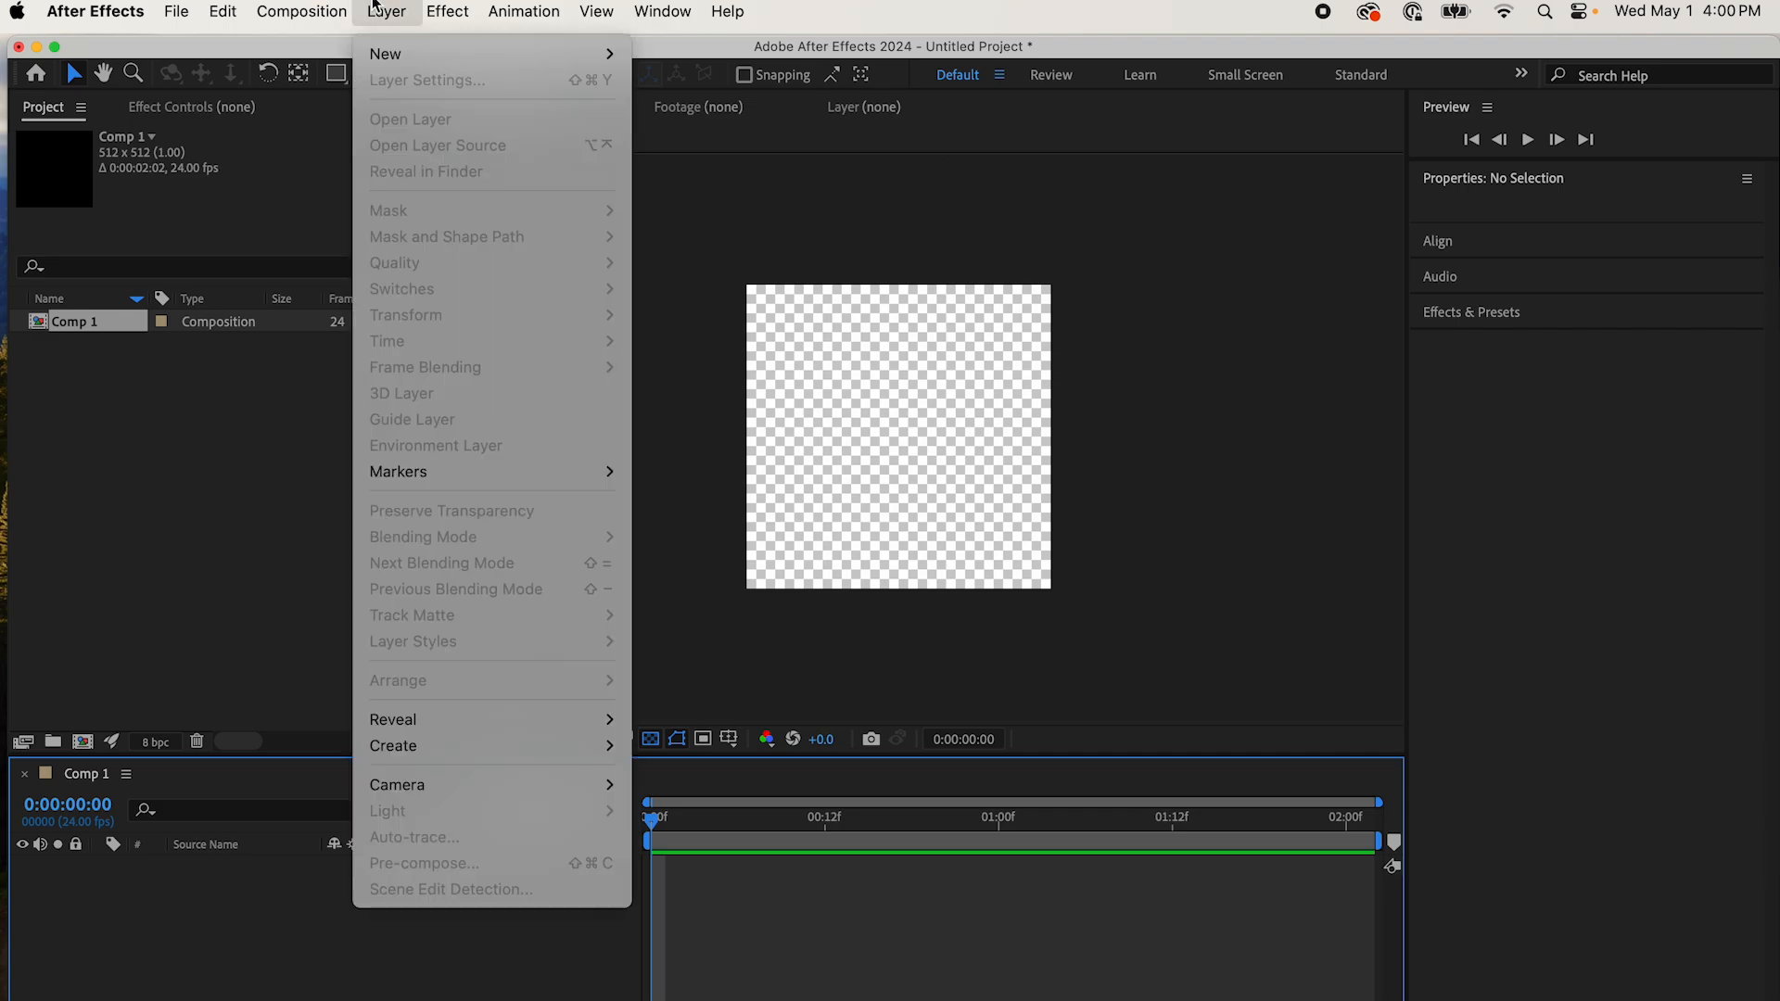
mouse_move(384, 61)
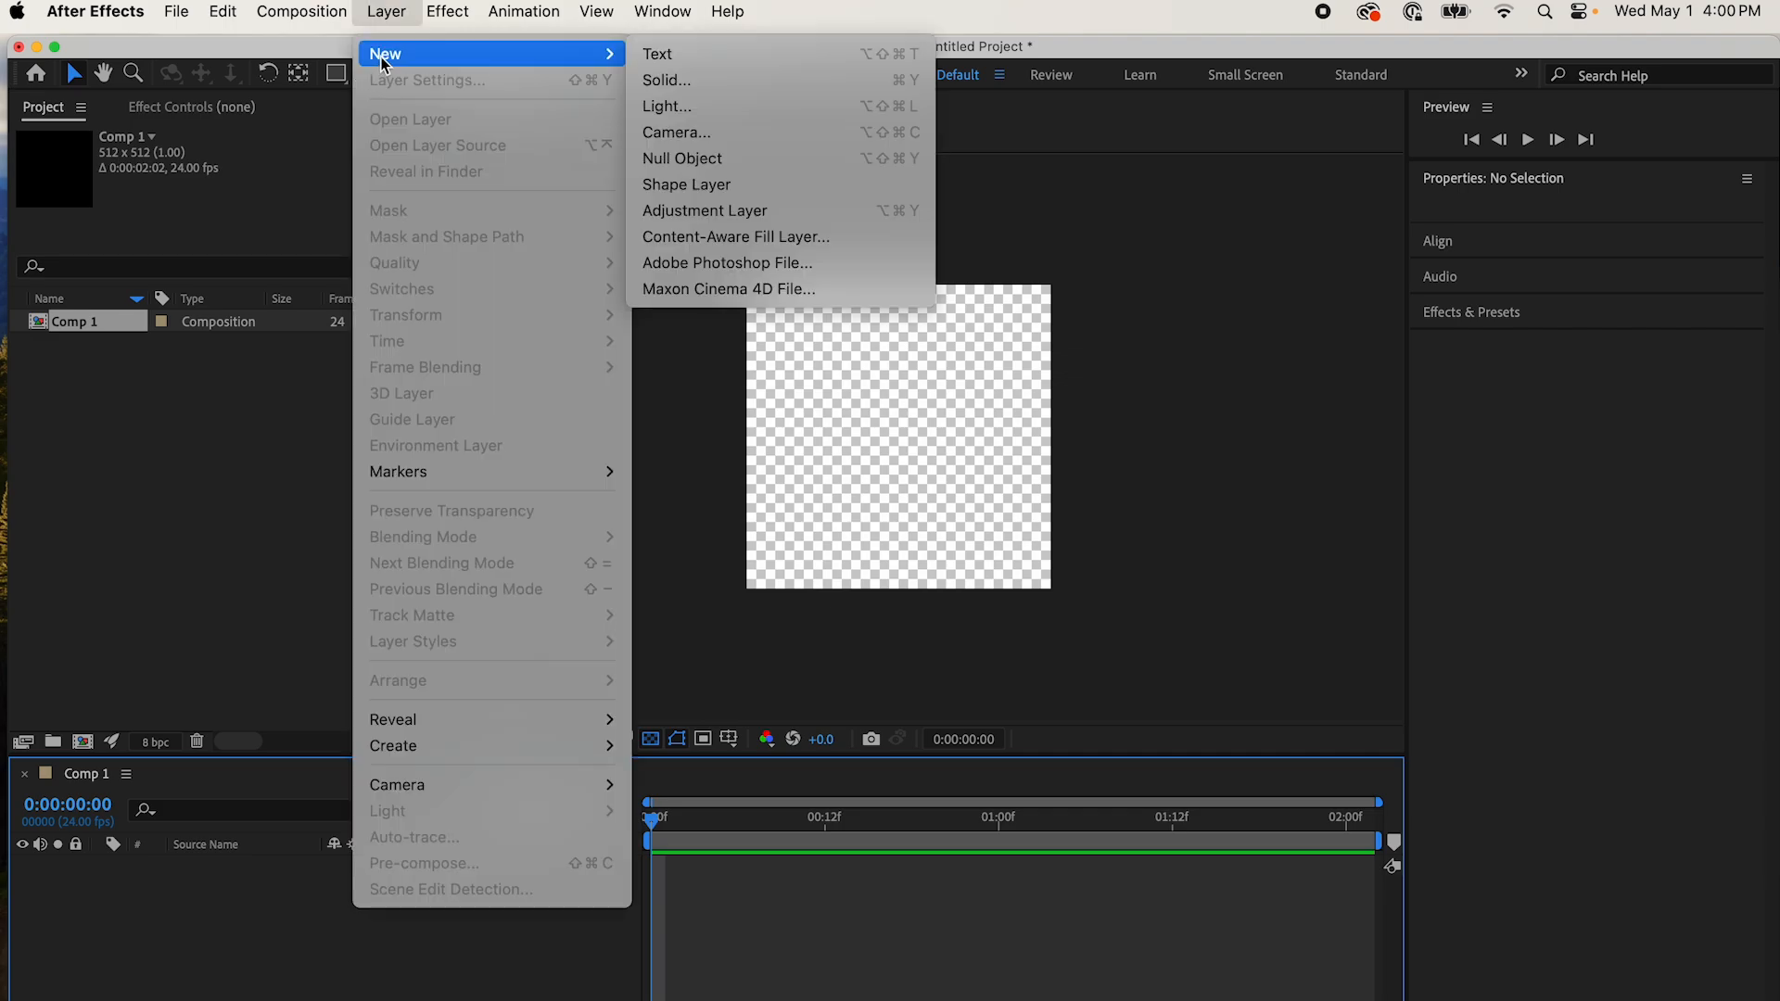
left_click(692, 84)
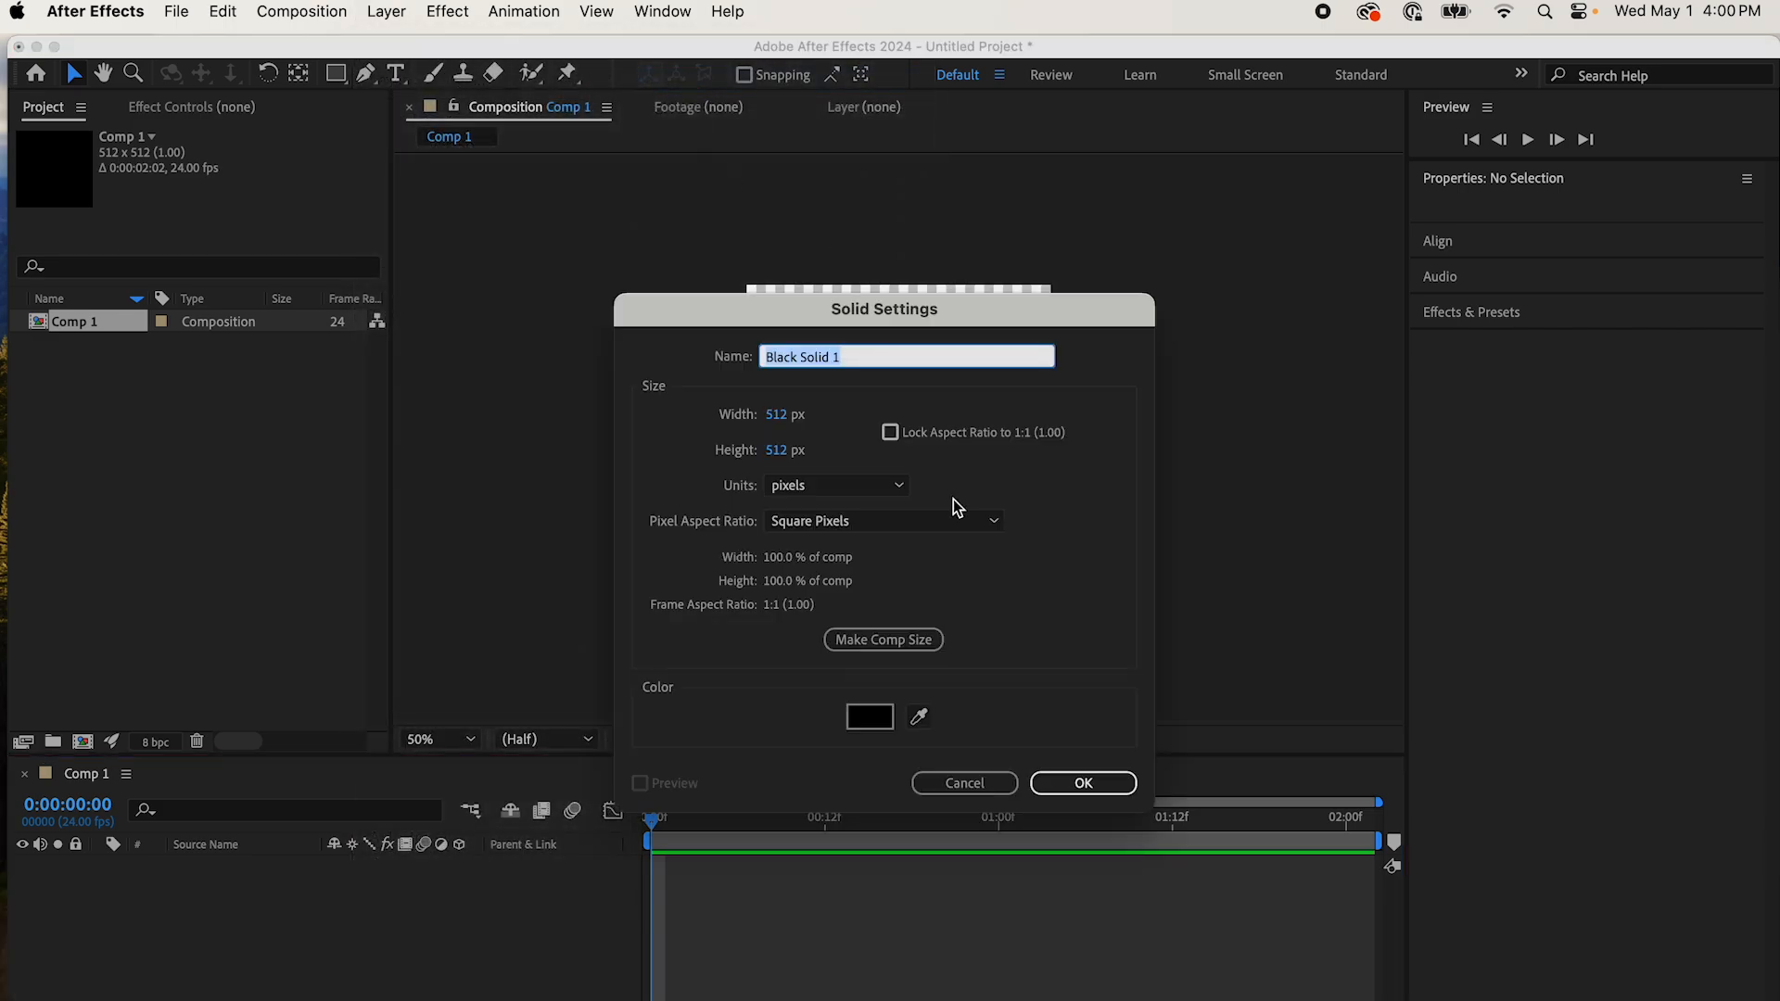
left_click(1077, 784)
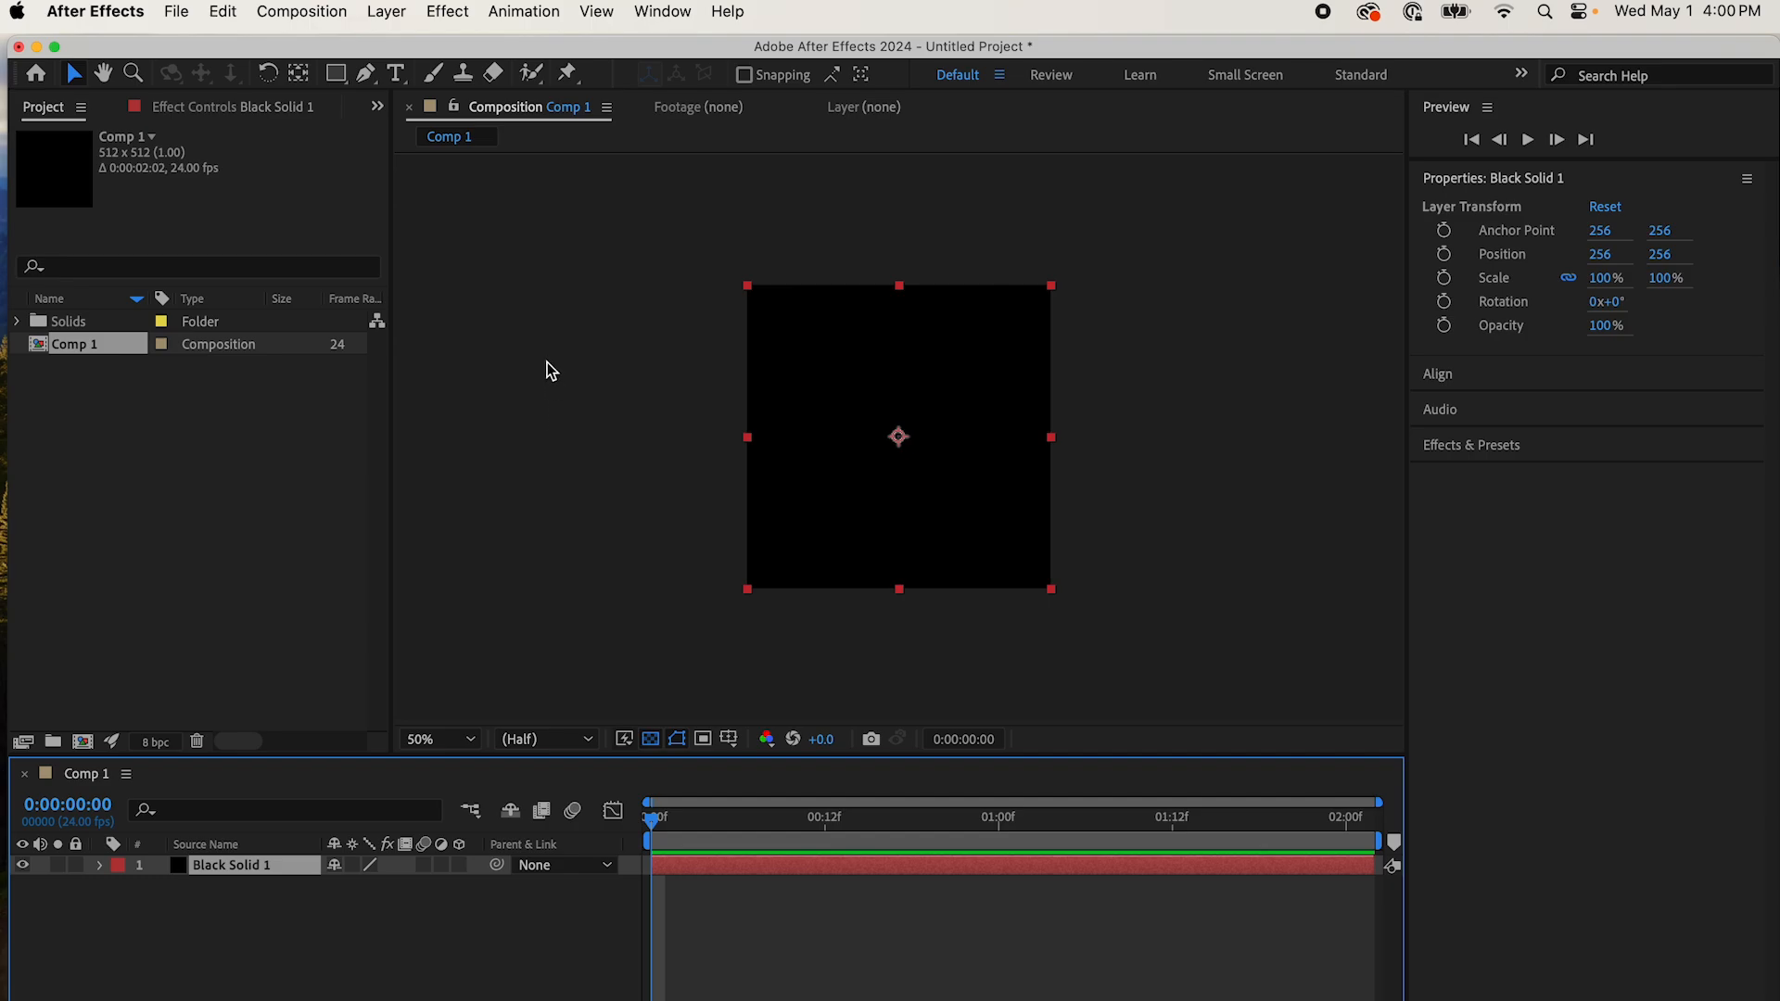
Step: Apply the DeepMake AI Plugin Renderer effect to the black solid and look through its selectable plugins
left_click(446, 11)
mouse_move(547, 371)
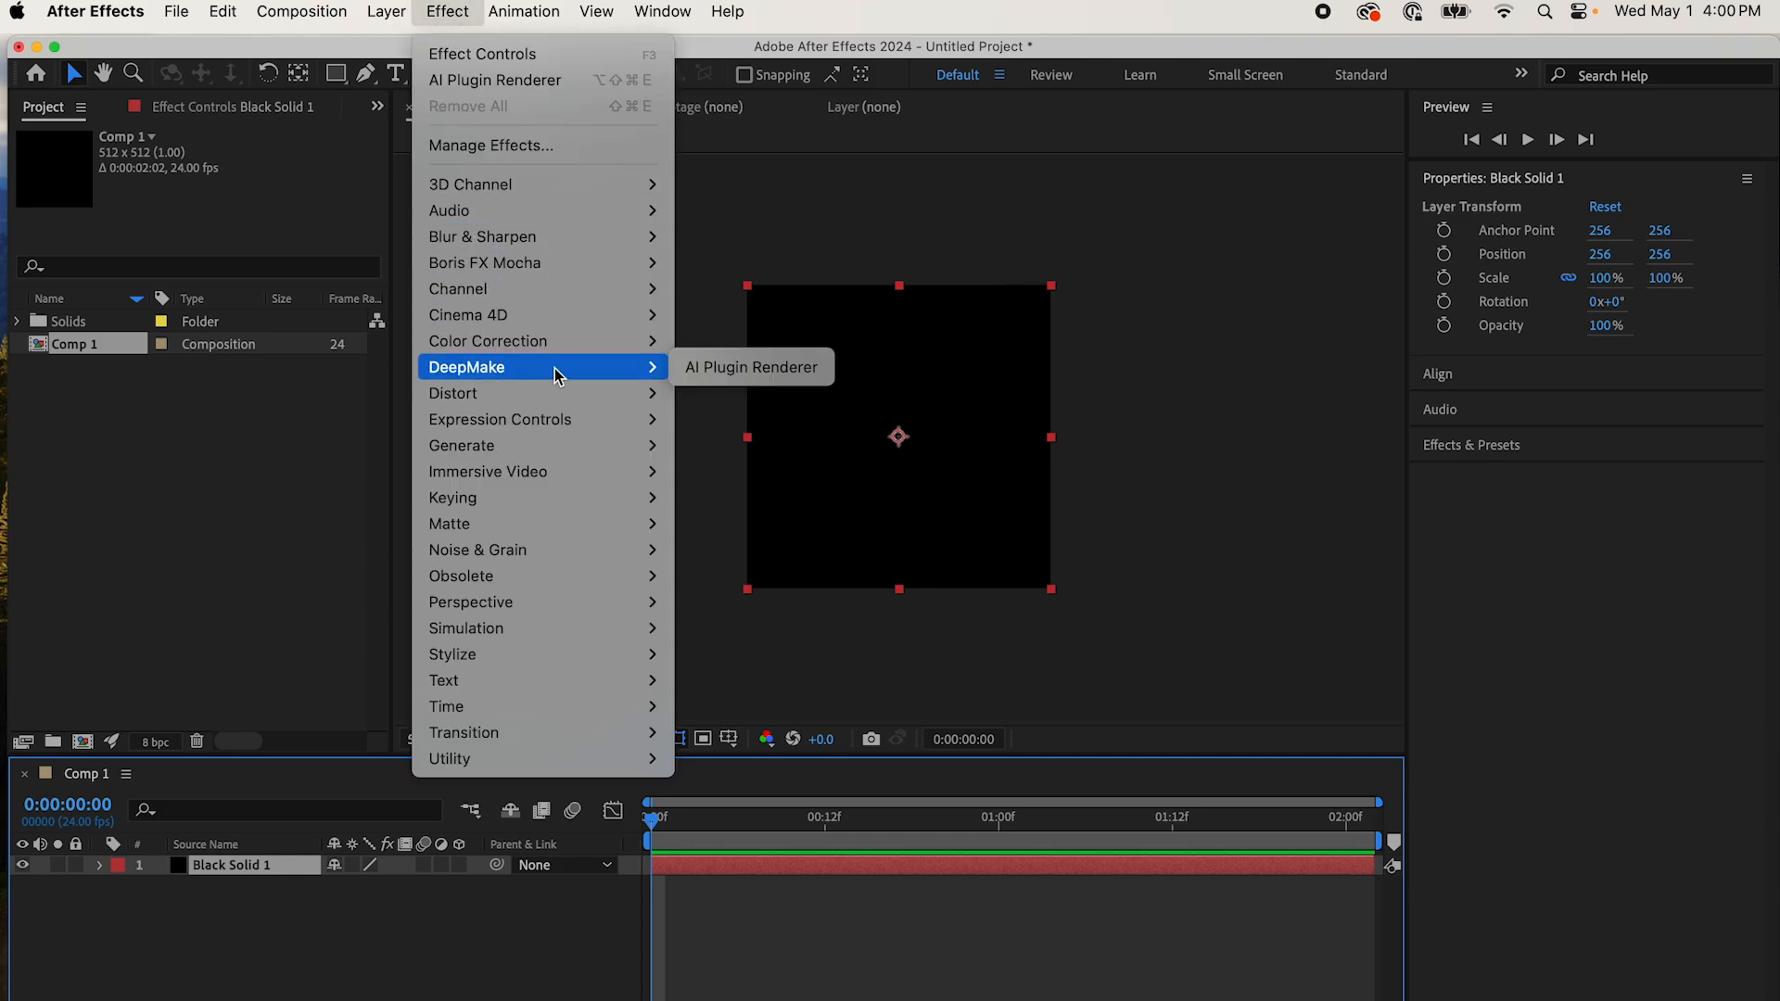
left_click(702, 369)
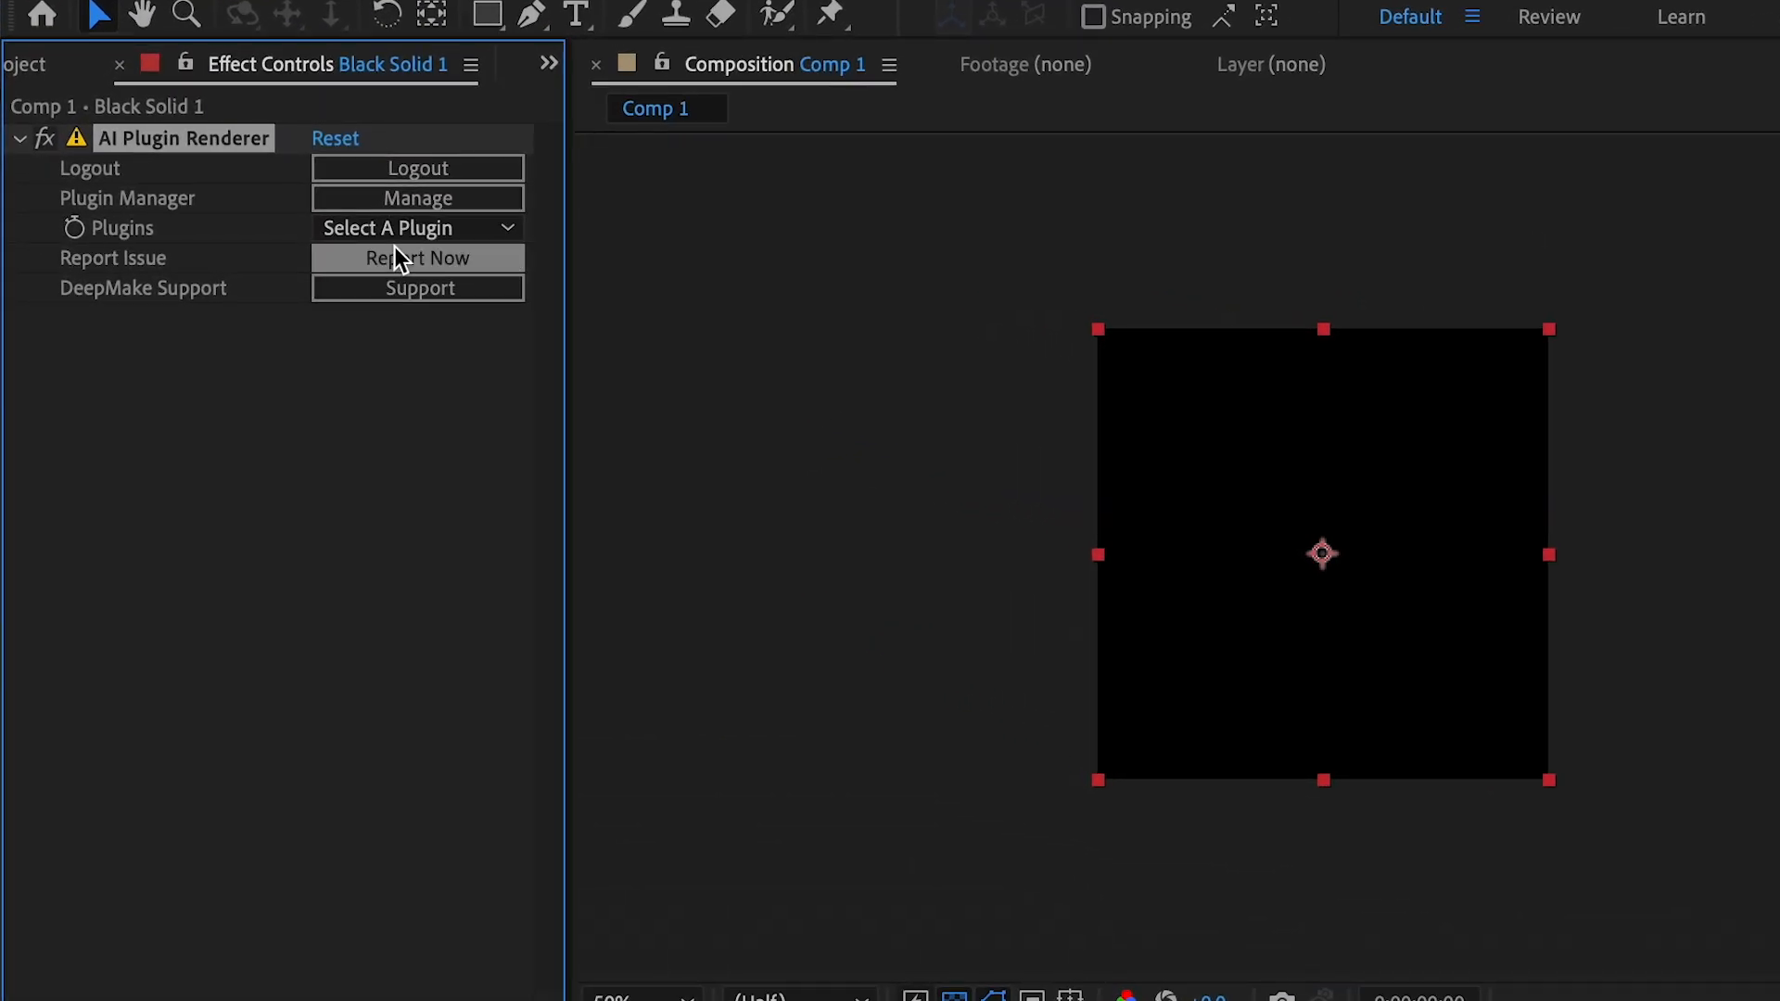
left_click(401, 232)
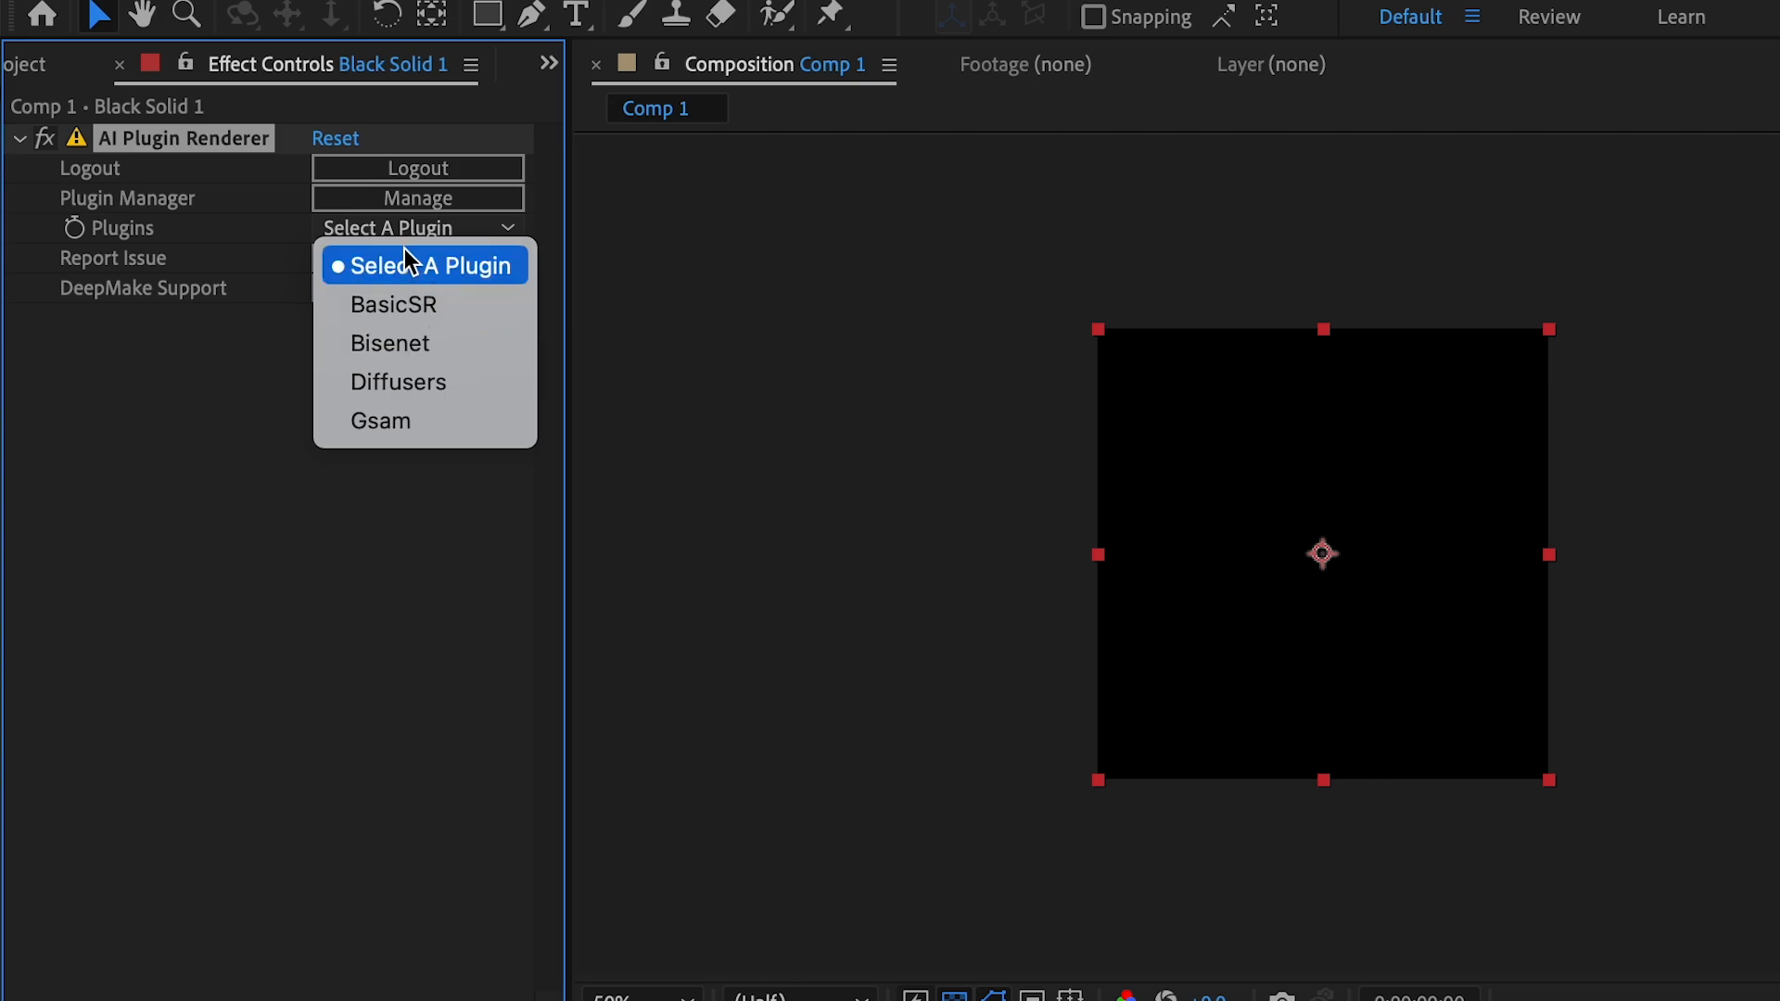
left_click(275, 378)
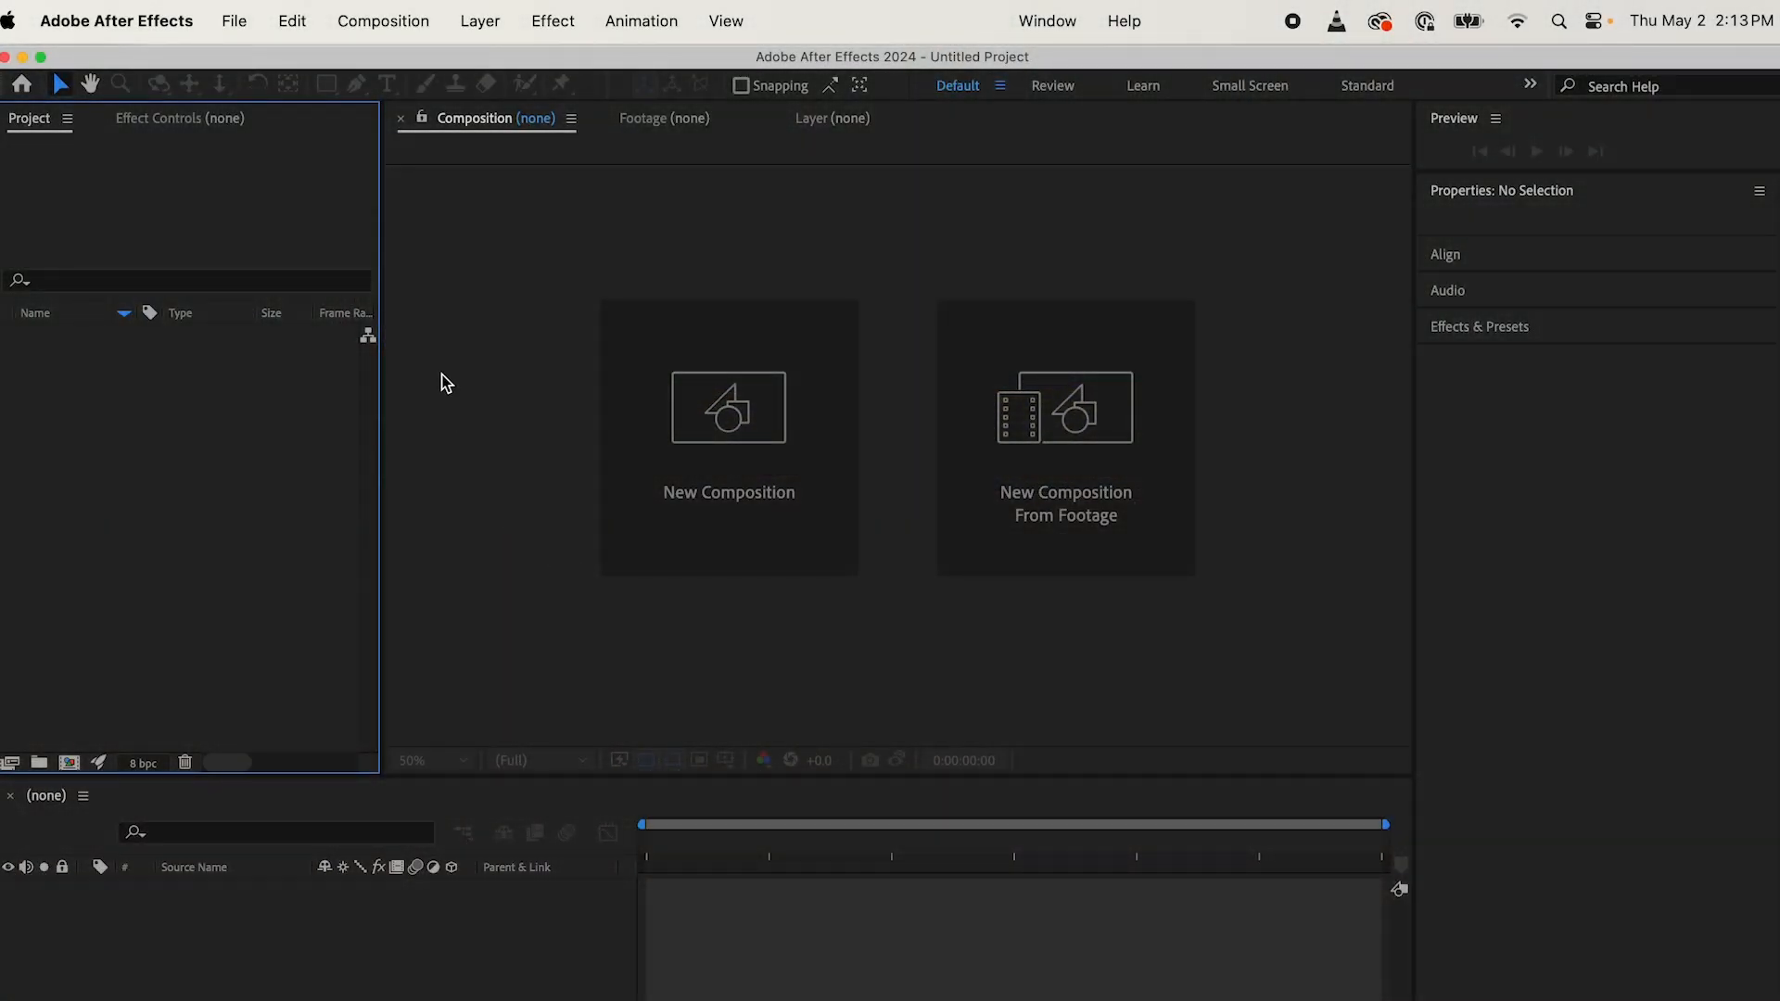
Step: Create a new 1920 x 1080 px composition with the aspect ratio locked to 16:9
left_click(383, 20)
left_click(436, 62)
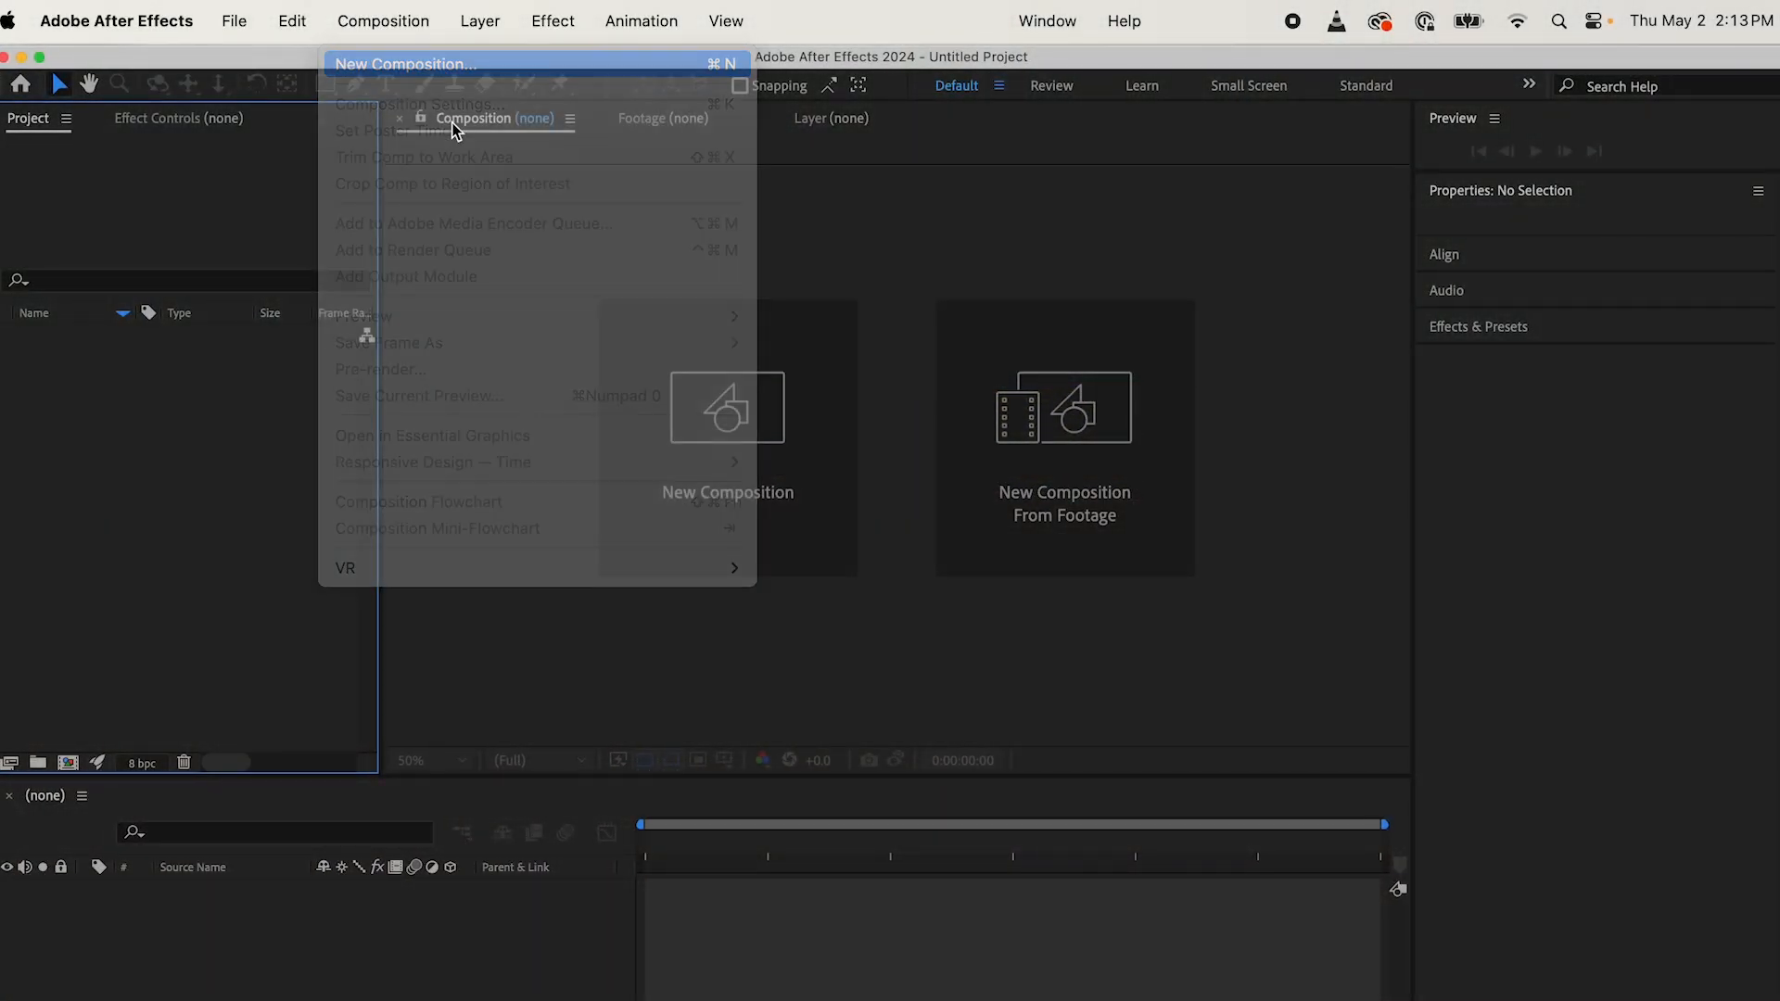
left_click(587, 498)
type("1920")
key("Tab")
type("1080")
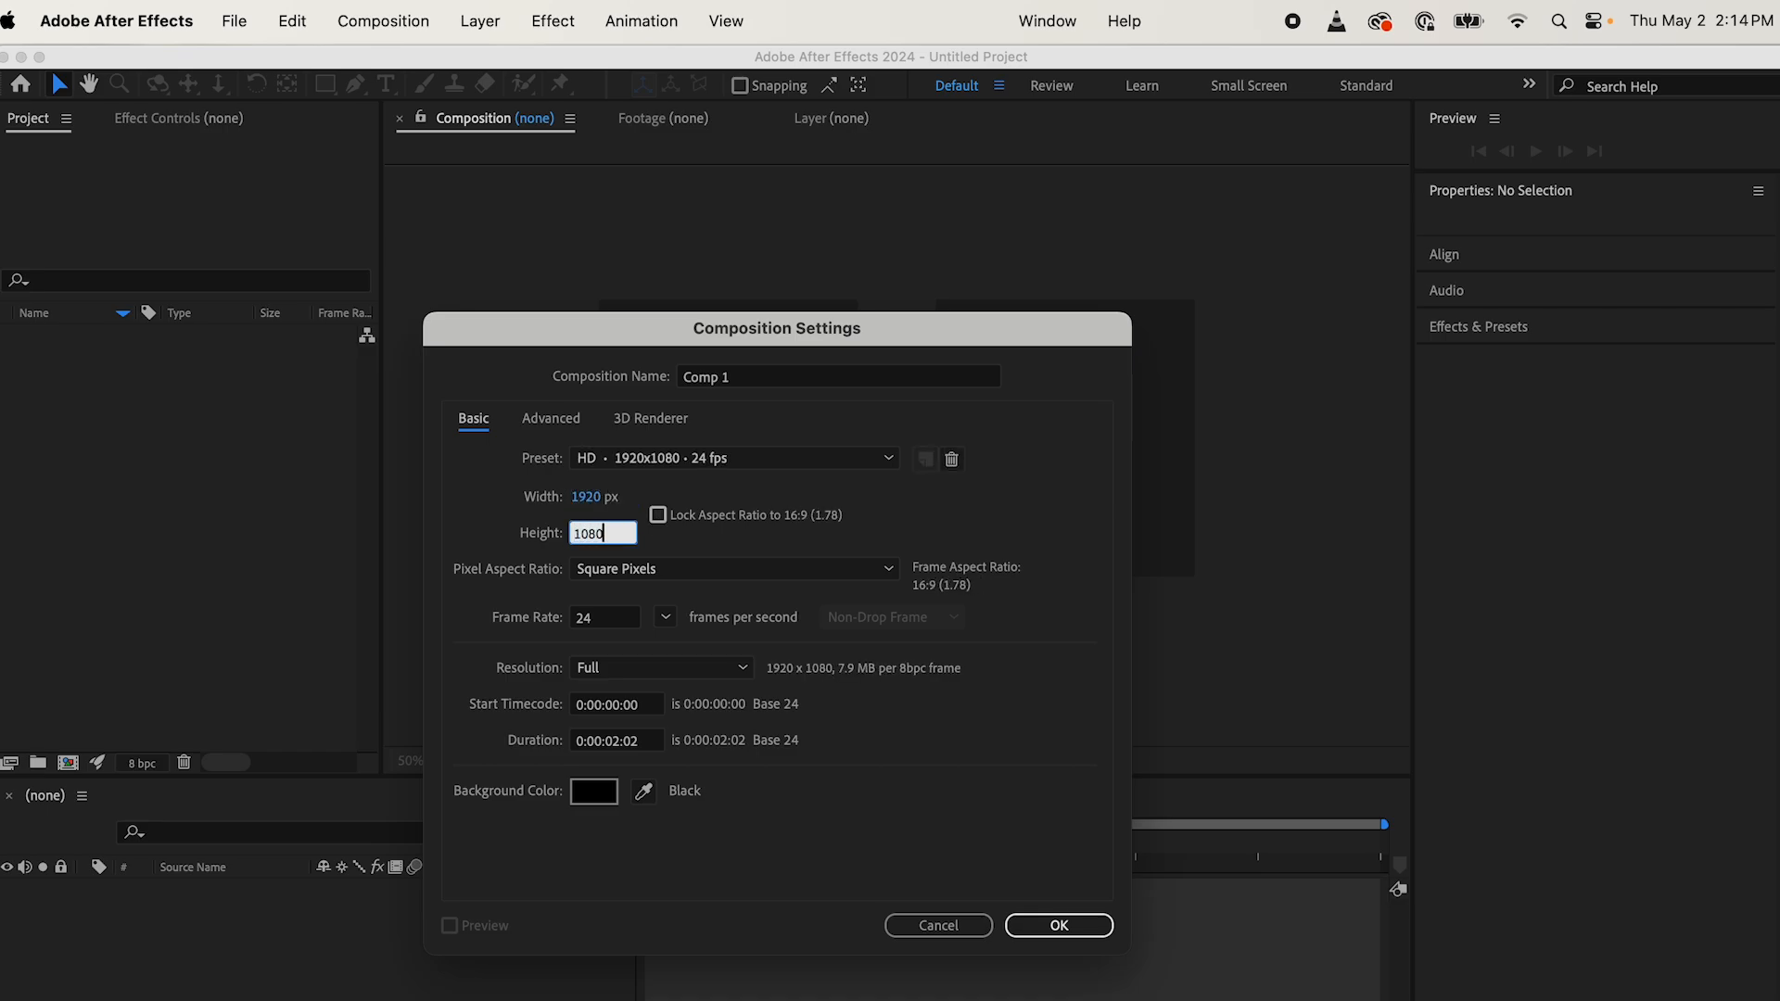
left_click(658, 521)
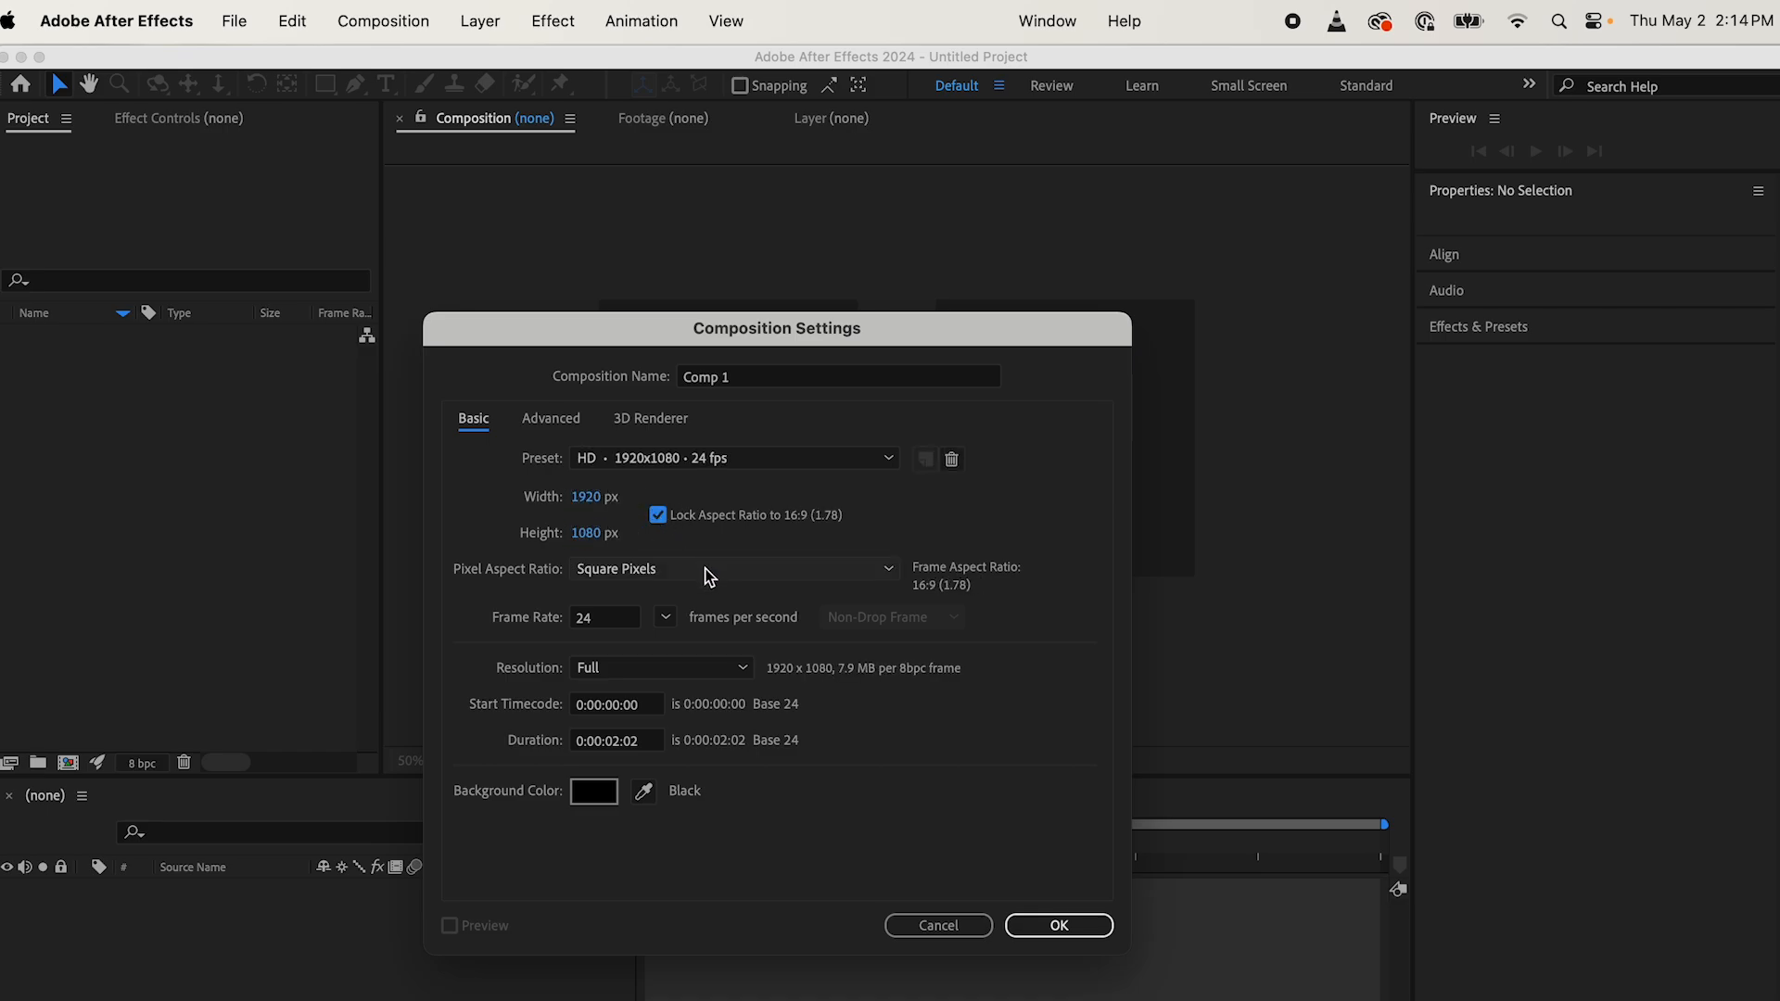
left_click(1054, 932)
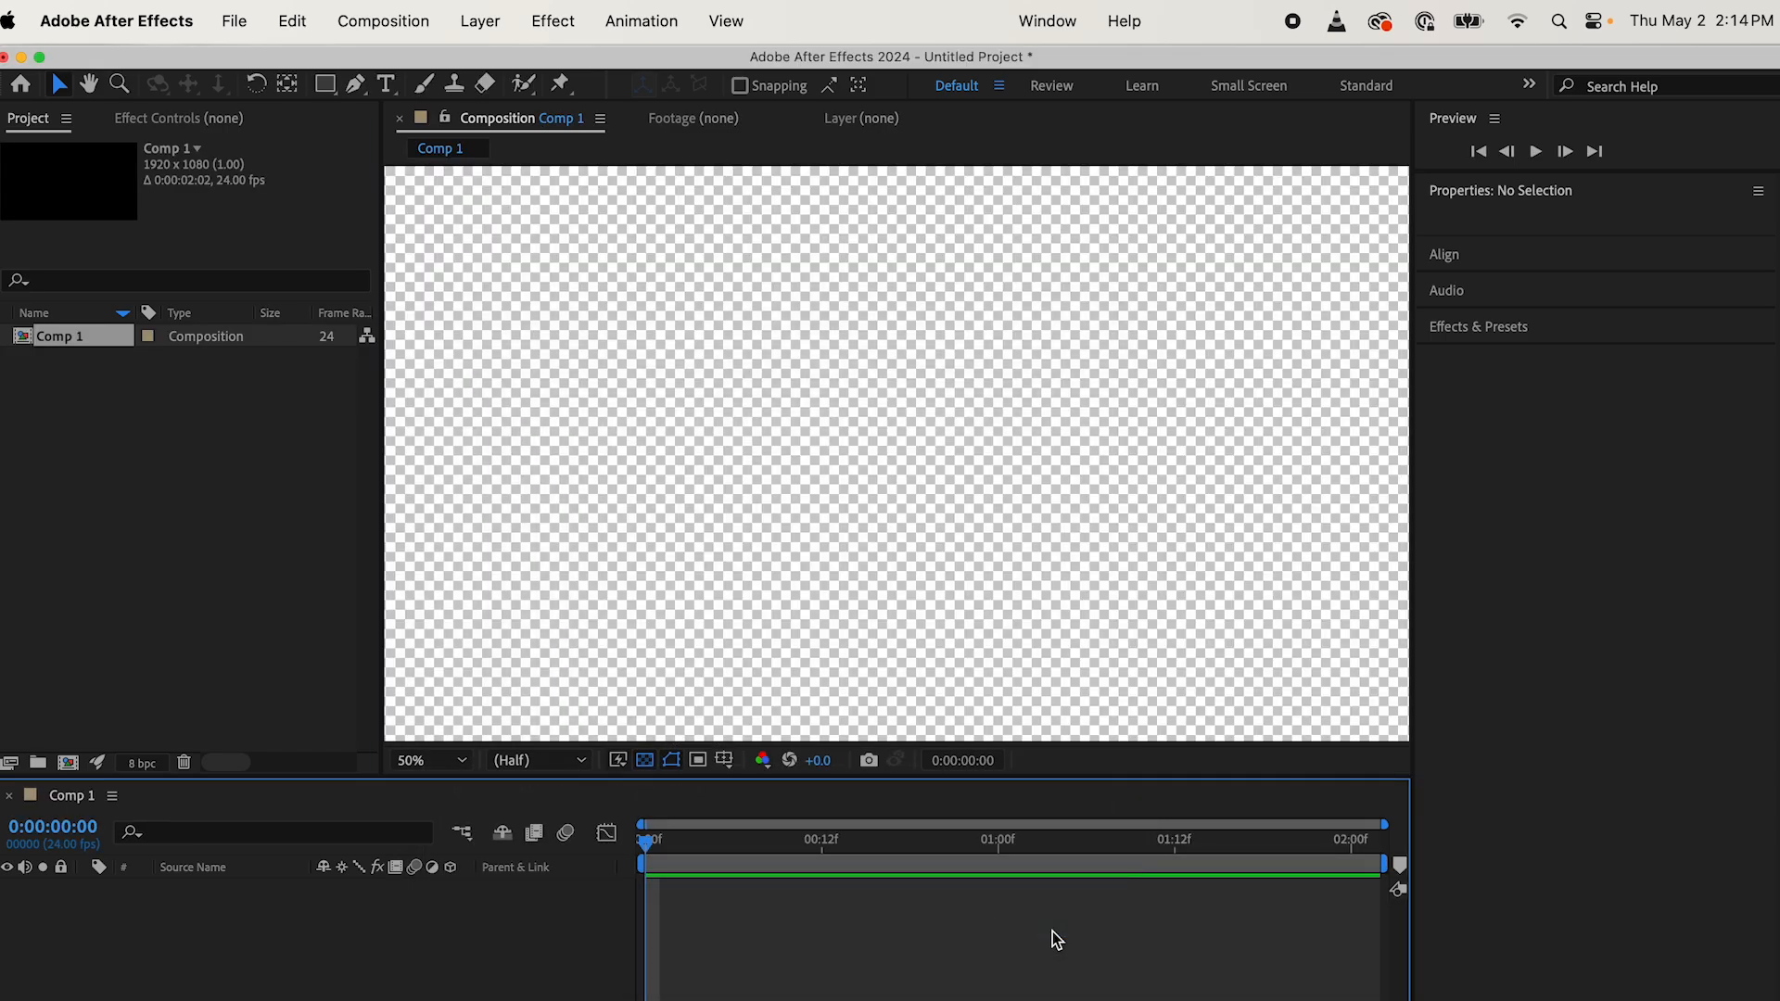
Step: Switch to Finder and preview 8443861-uhd_3840_2160_30fps.mp4 in the DeepMake_PROMO subfolder Segment Anything with DeepMake
key("ctrl+Up")
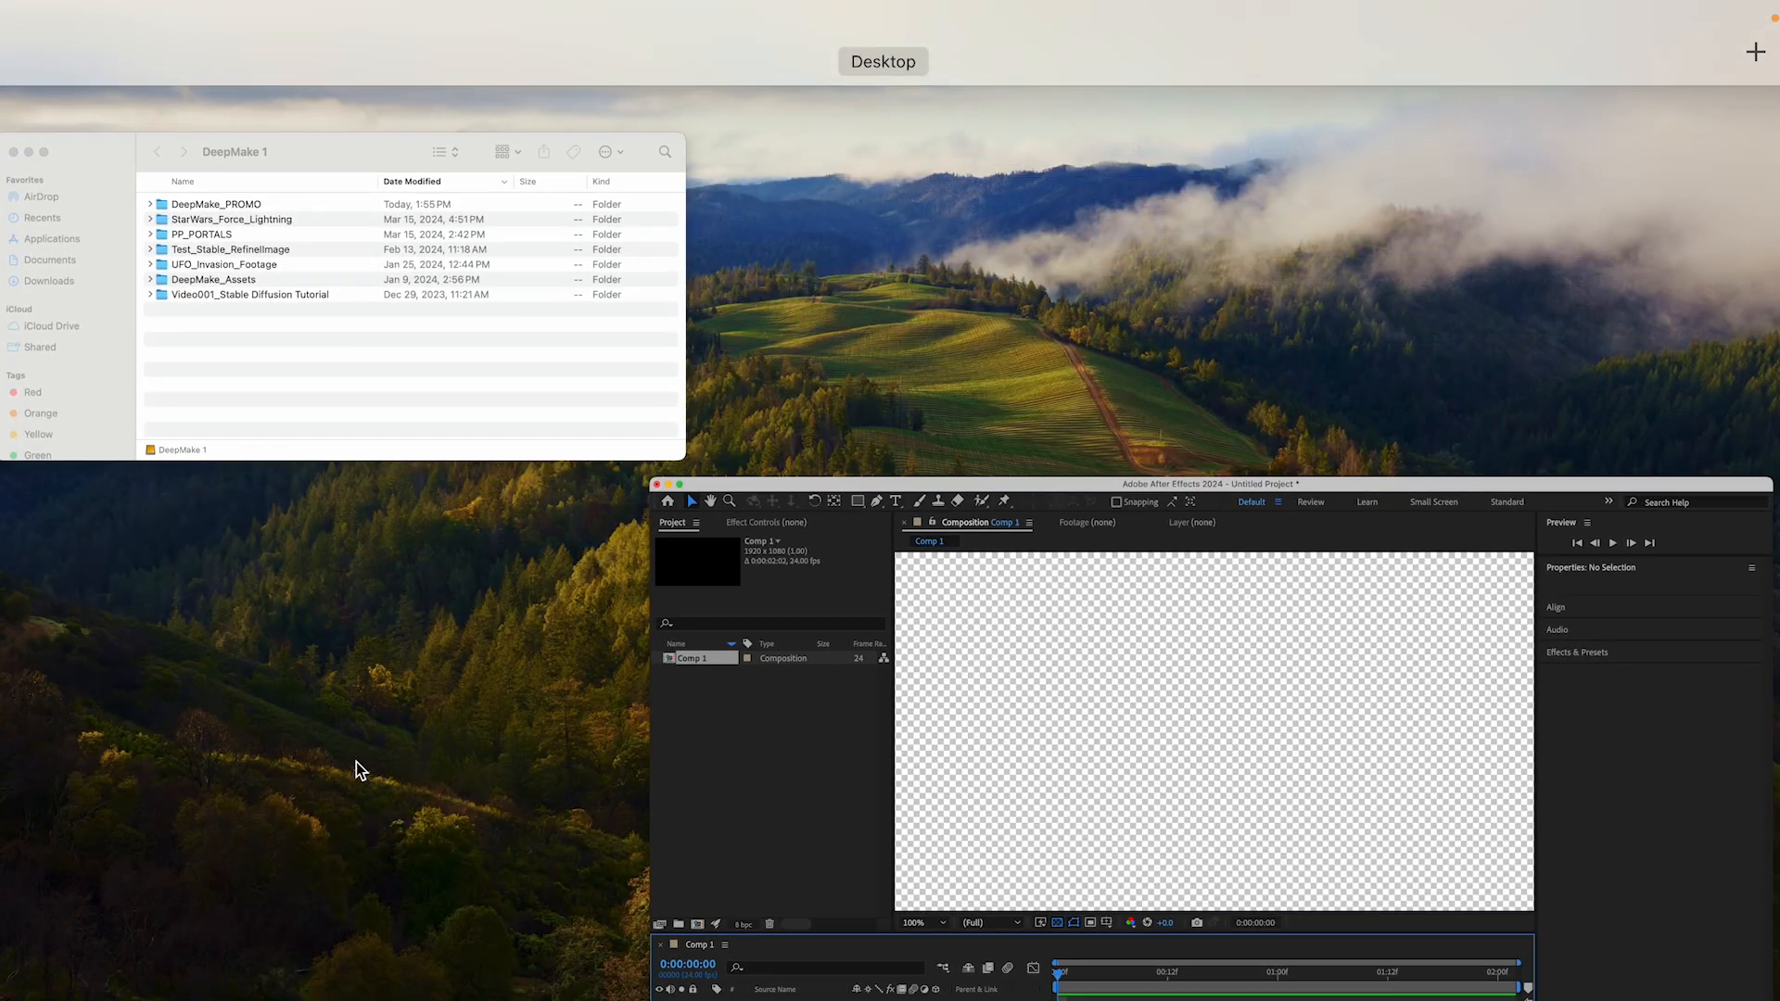
left_click(353, 432)
double_click(408, 514)
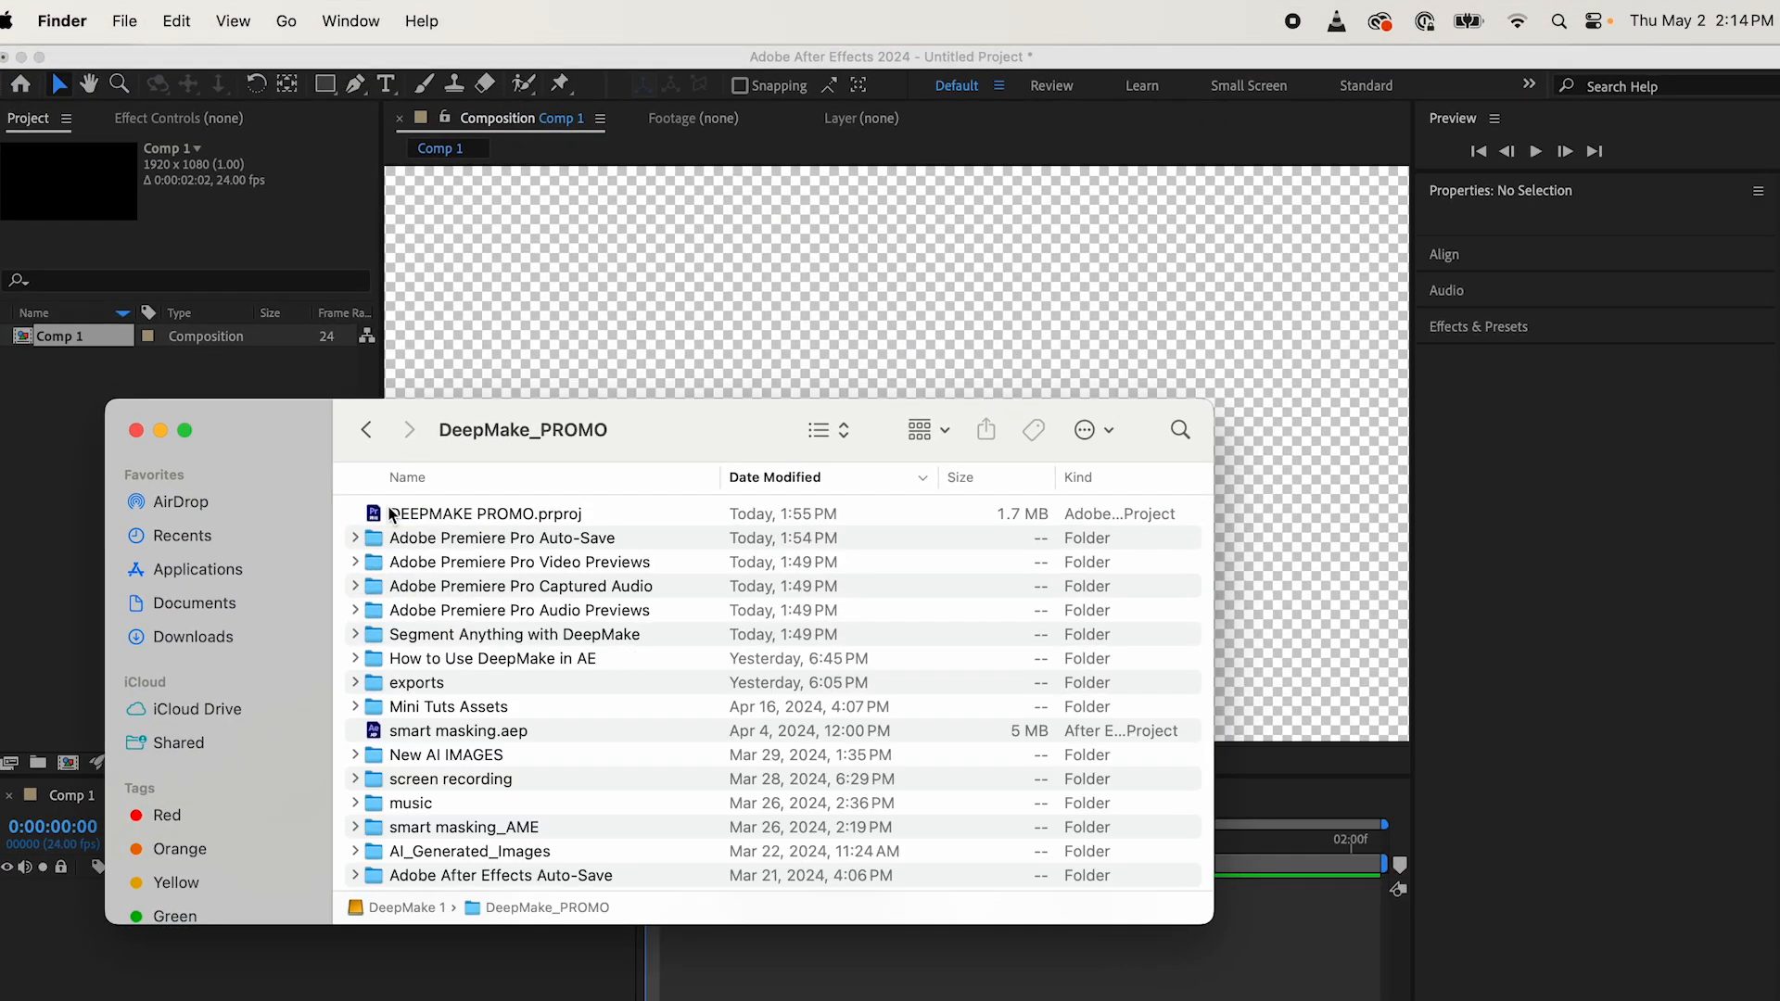
double_click(517, 638)
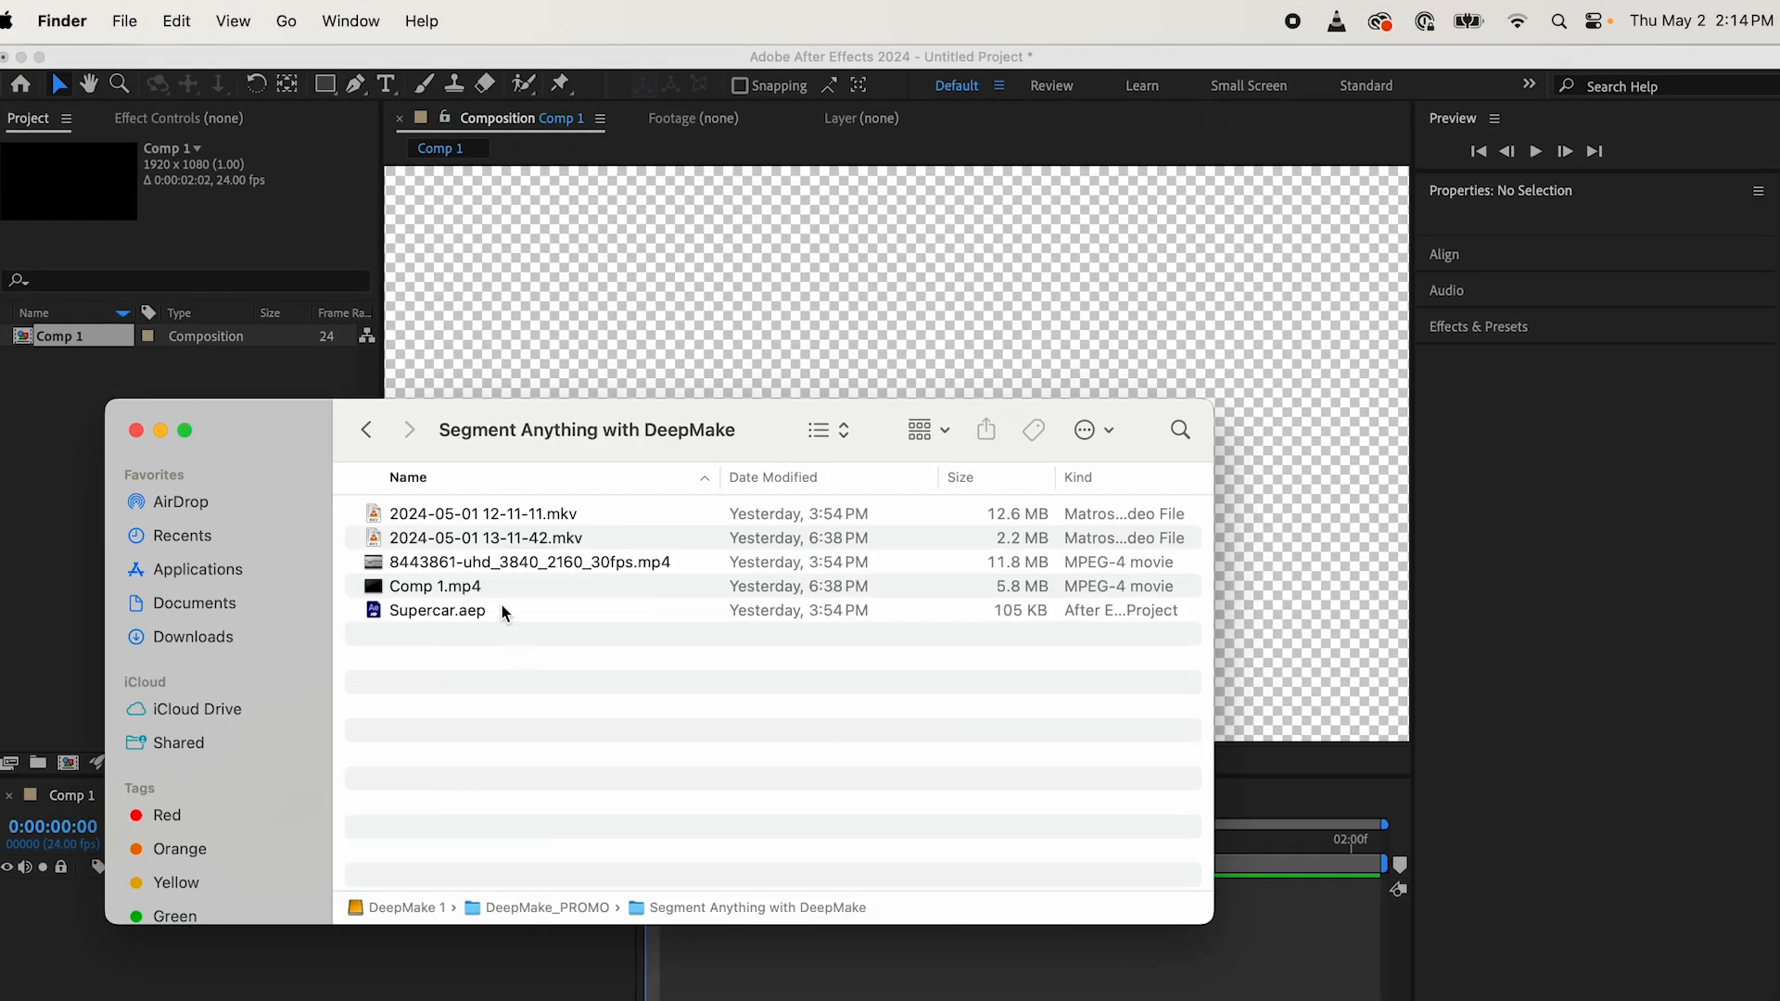
left_click(496, 562)
key("space")
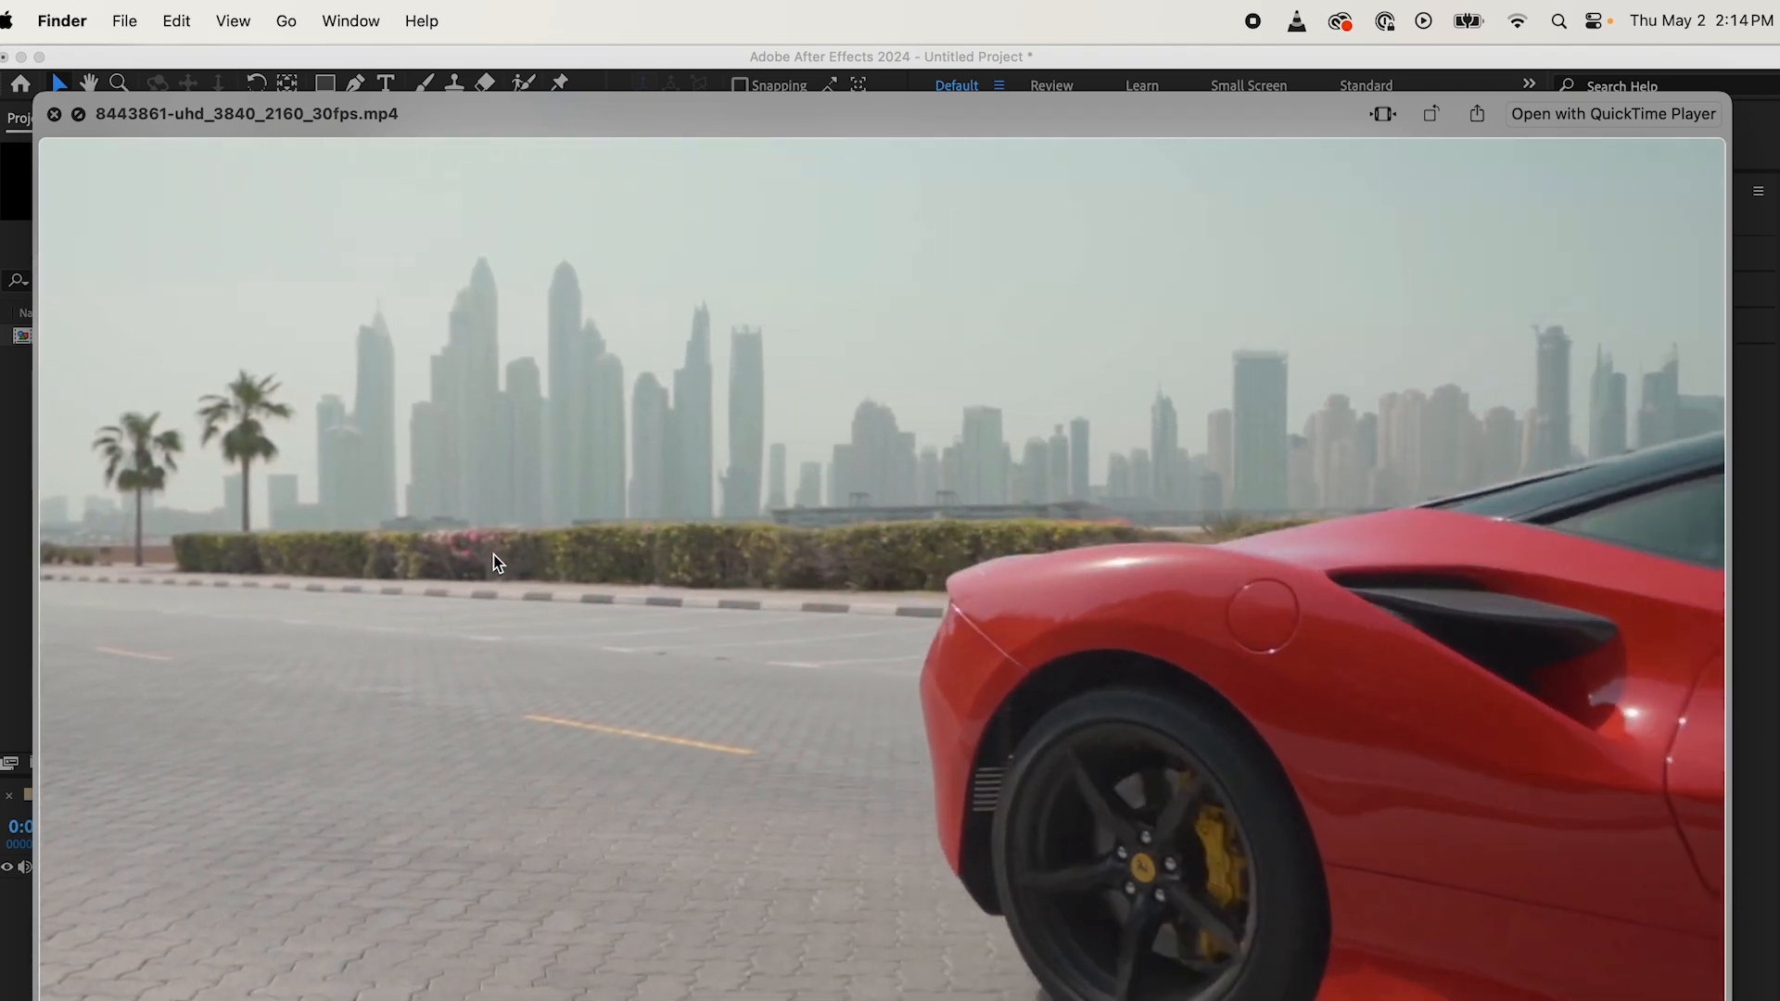
key("space")
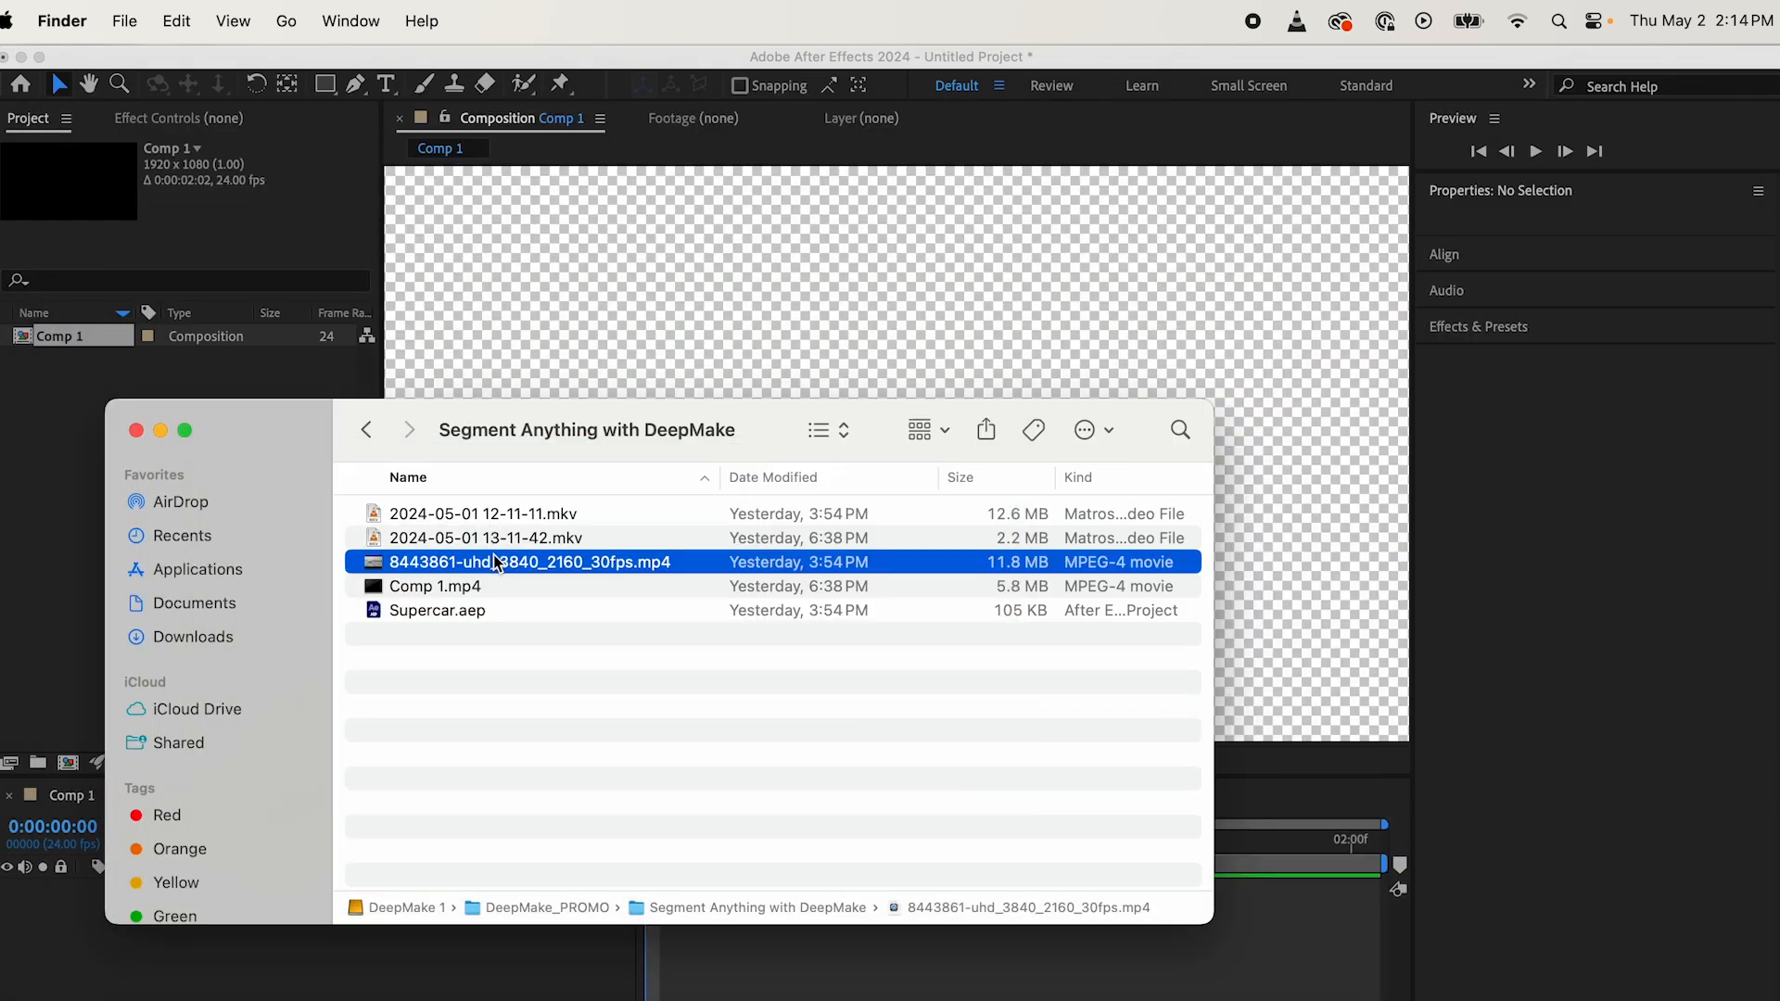
Step: Import 8443861-uhd_3840_2160_30fps.mp4 into the After Effects project and add it as a layer in Comp 1
left_click_drag(276, 414, 591, 361)
left_click_drag(742, 507, 358, 541)
left_click(204, 482)
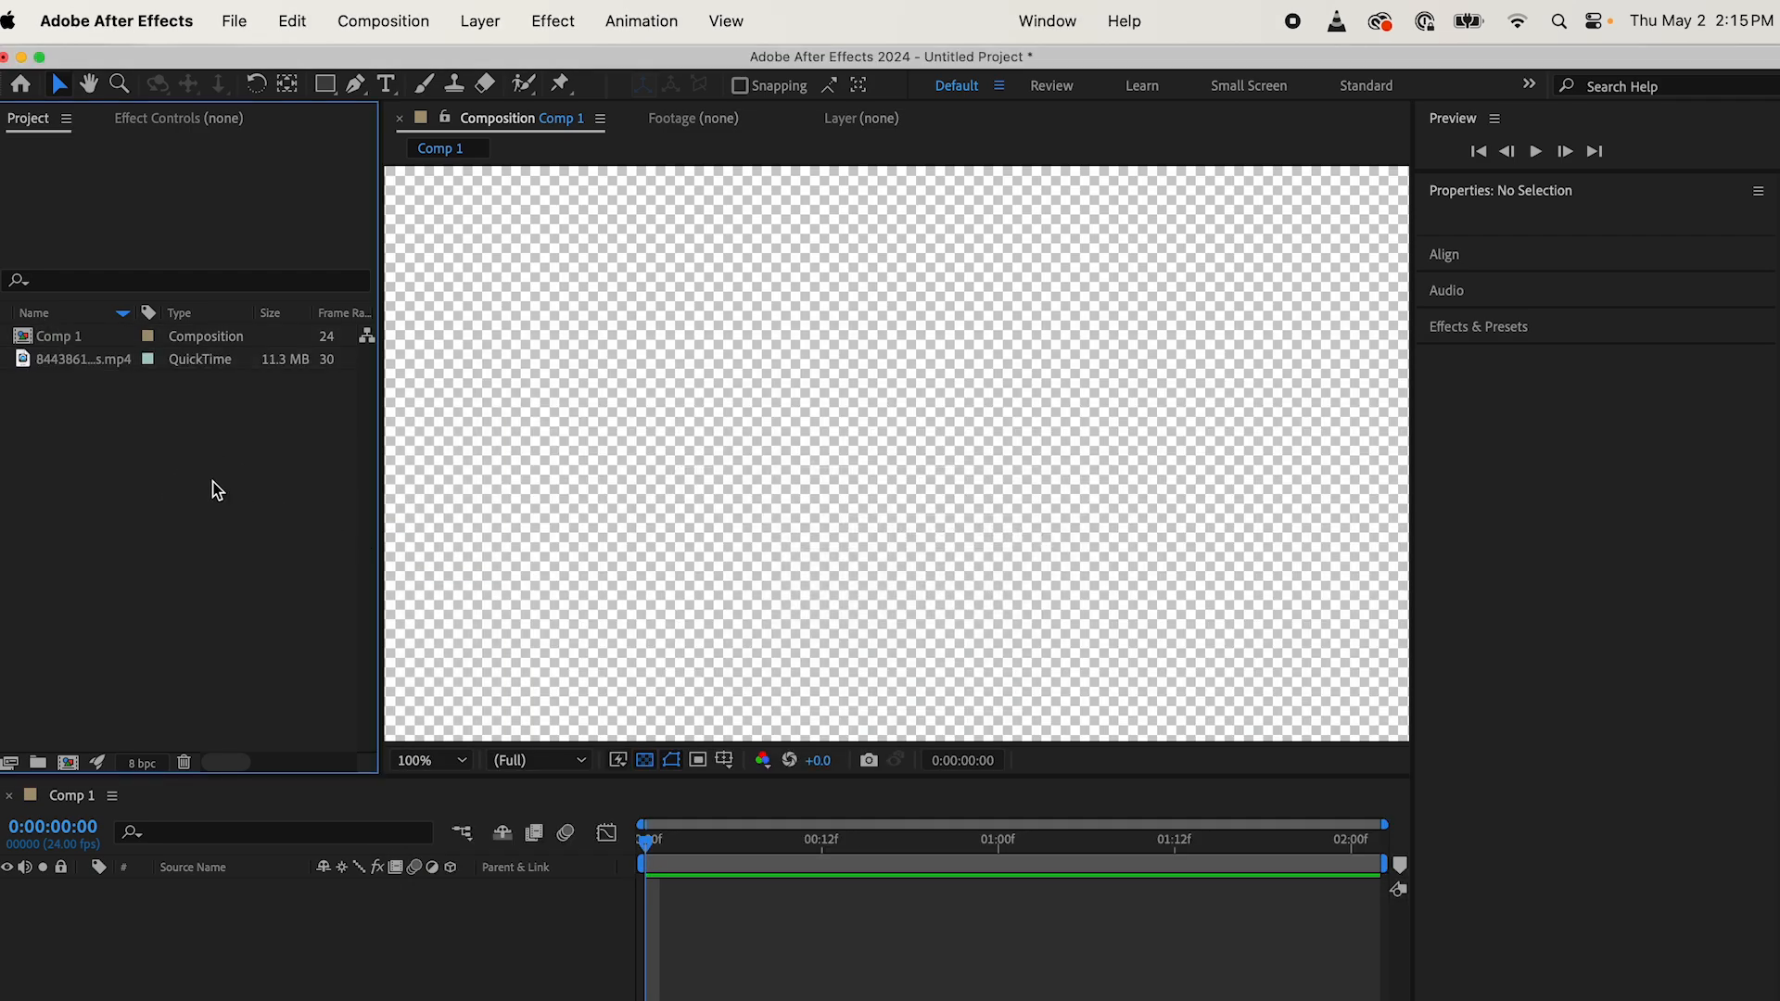
left_click_drag(27, 361, 612, 853)
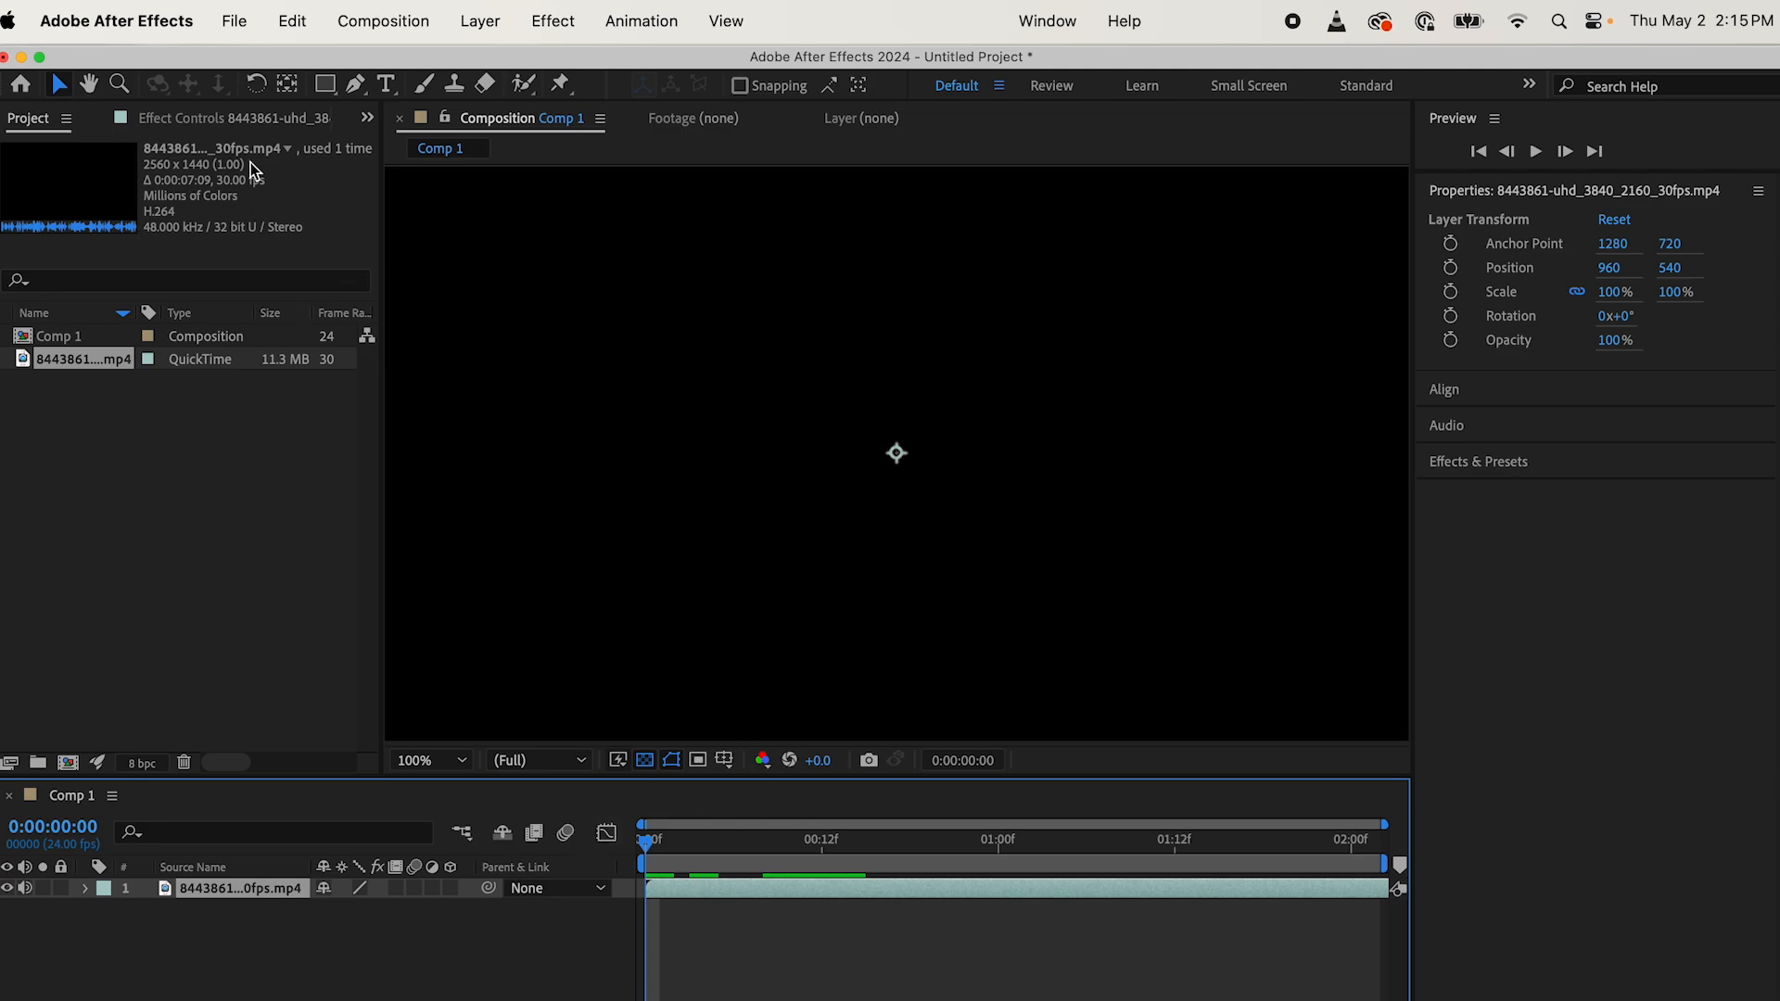
Step: Apply the DeepMake AI Plugin Renderer effect to the supercar video layer
left_click(236, 131)
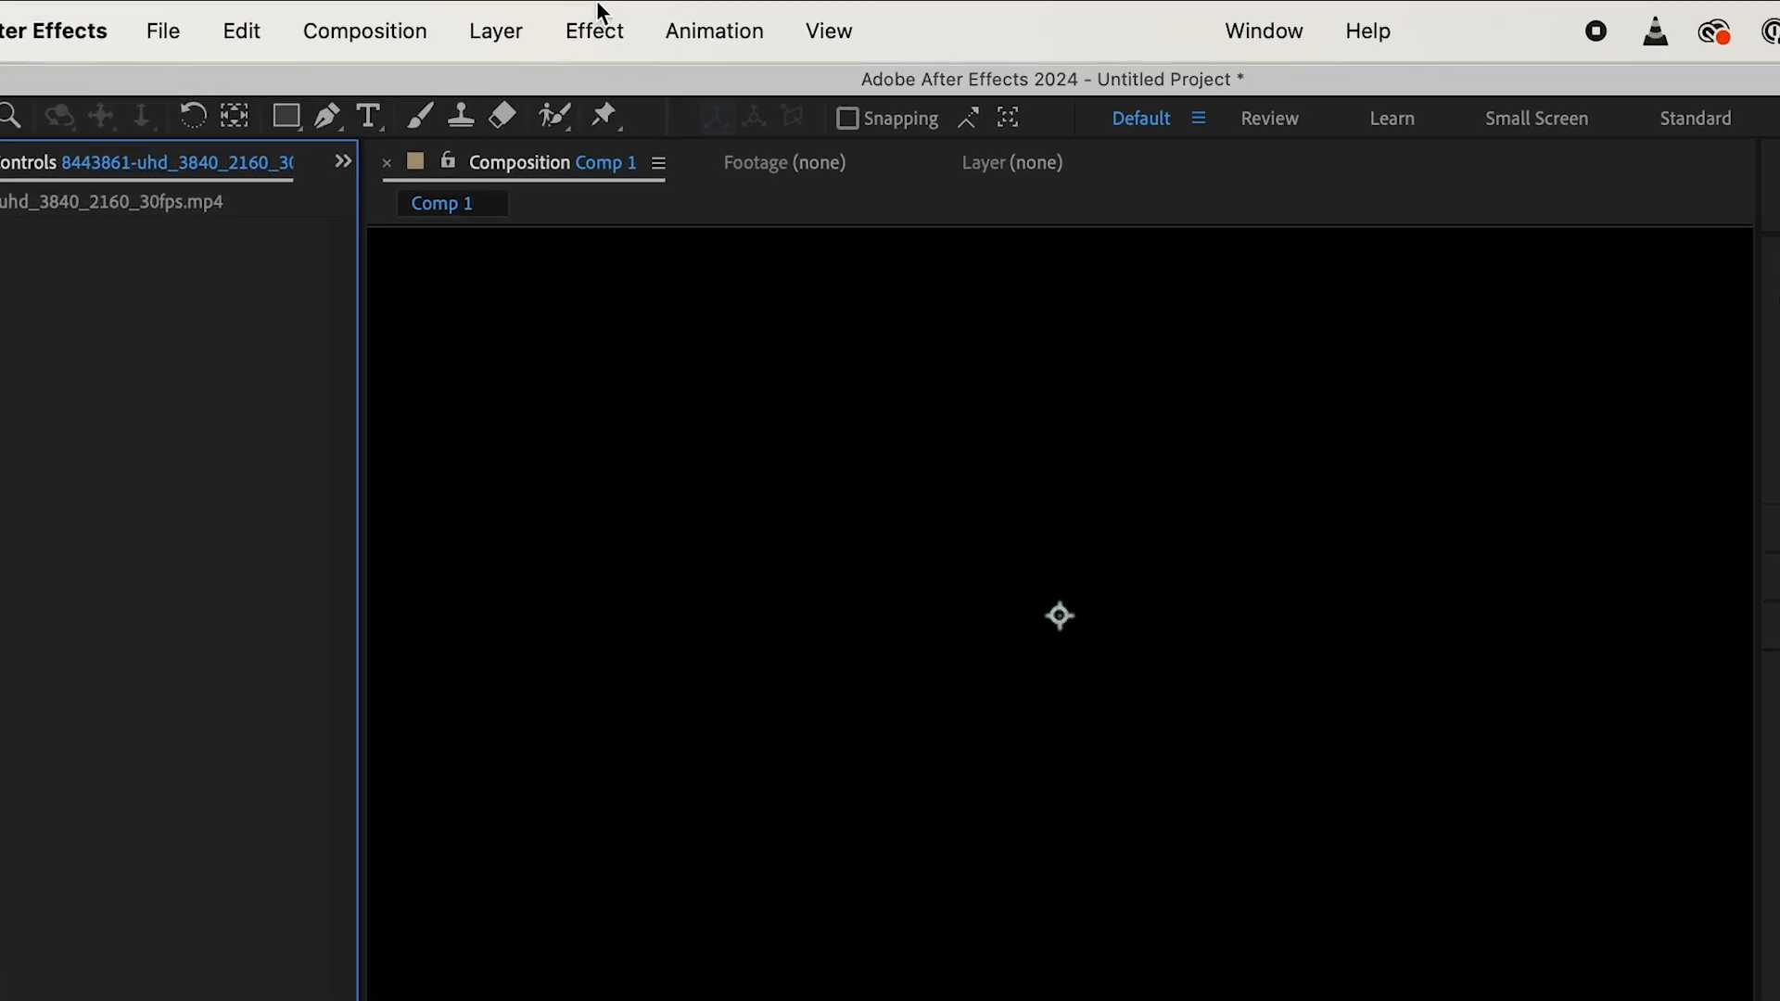
left_click(555, 10)
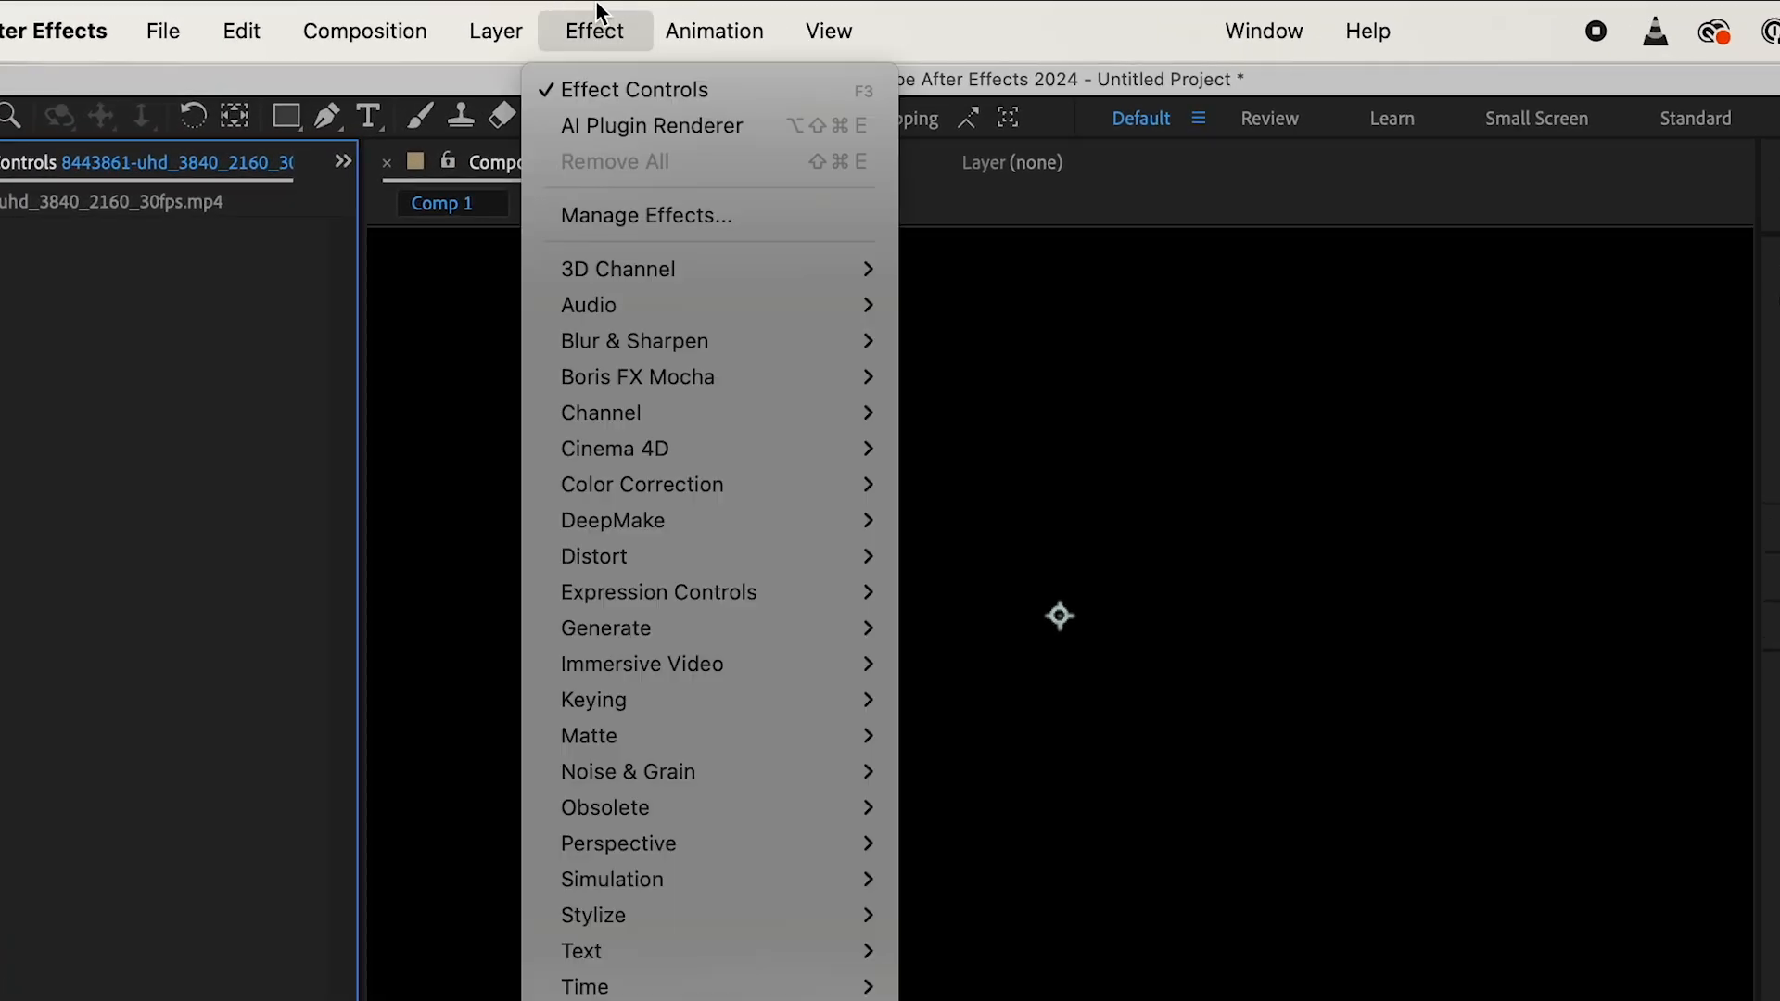
mouse_move(659, 528)
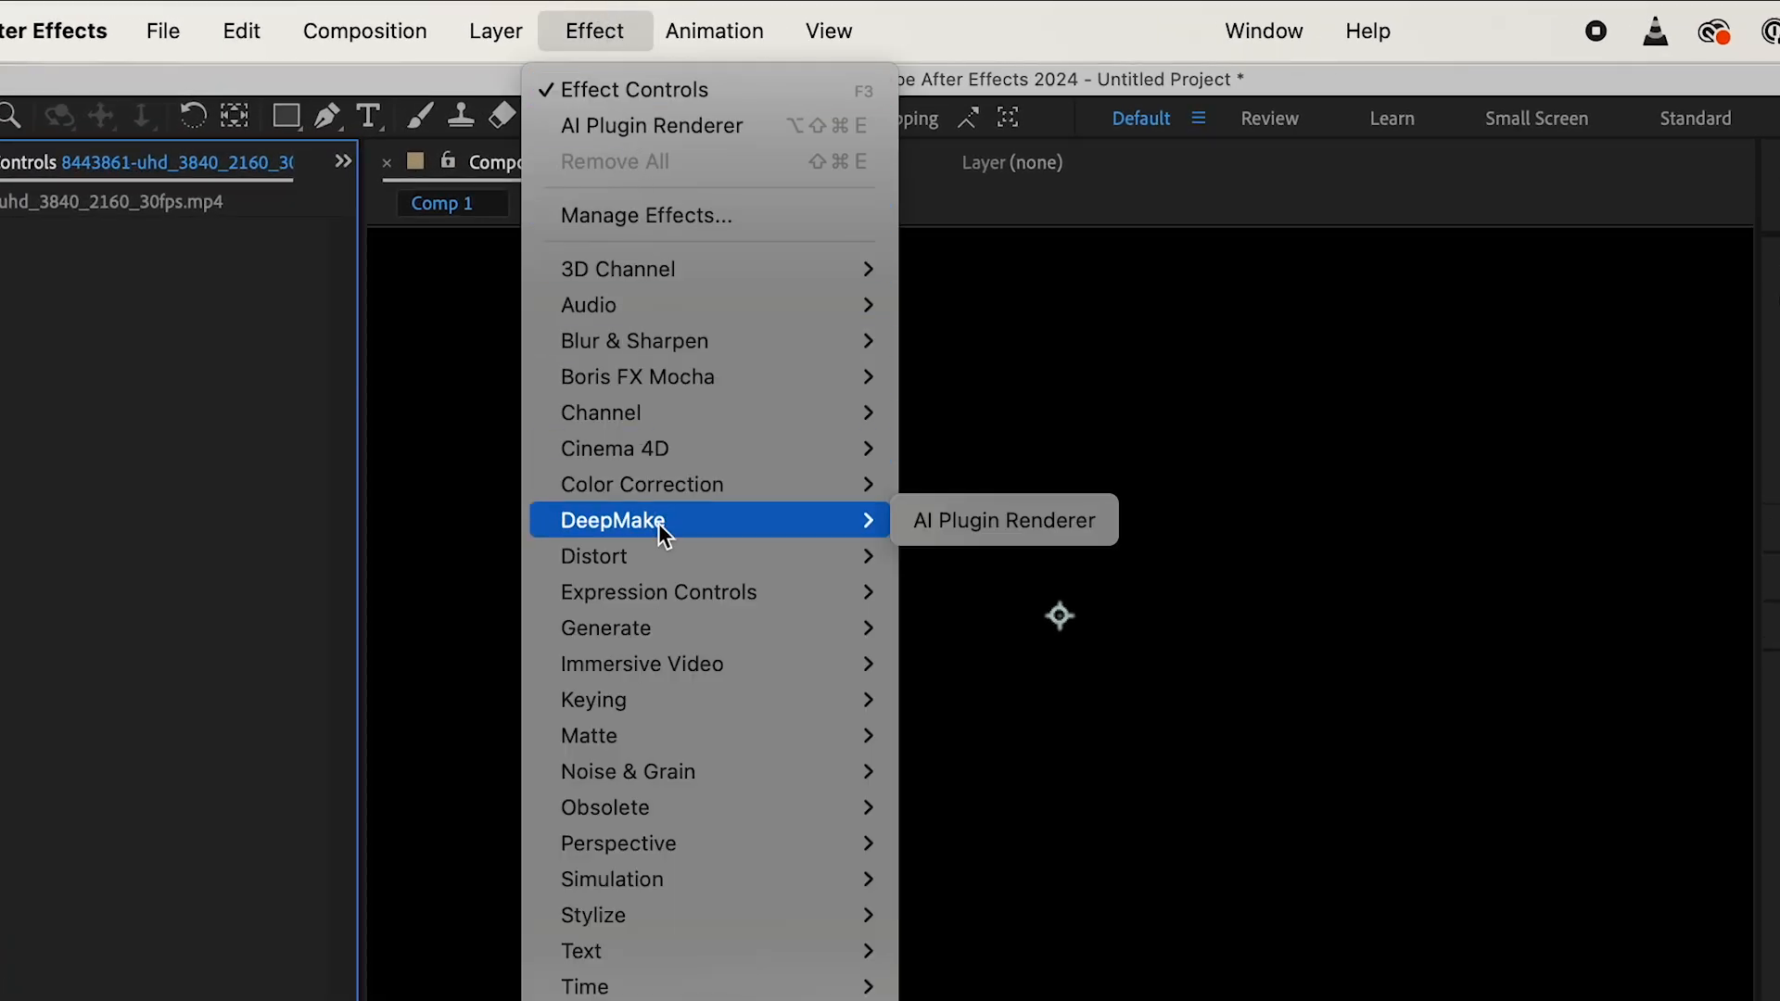
left_click(958, 519)
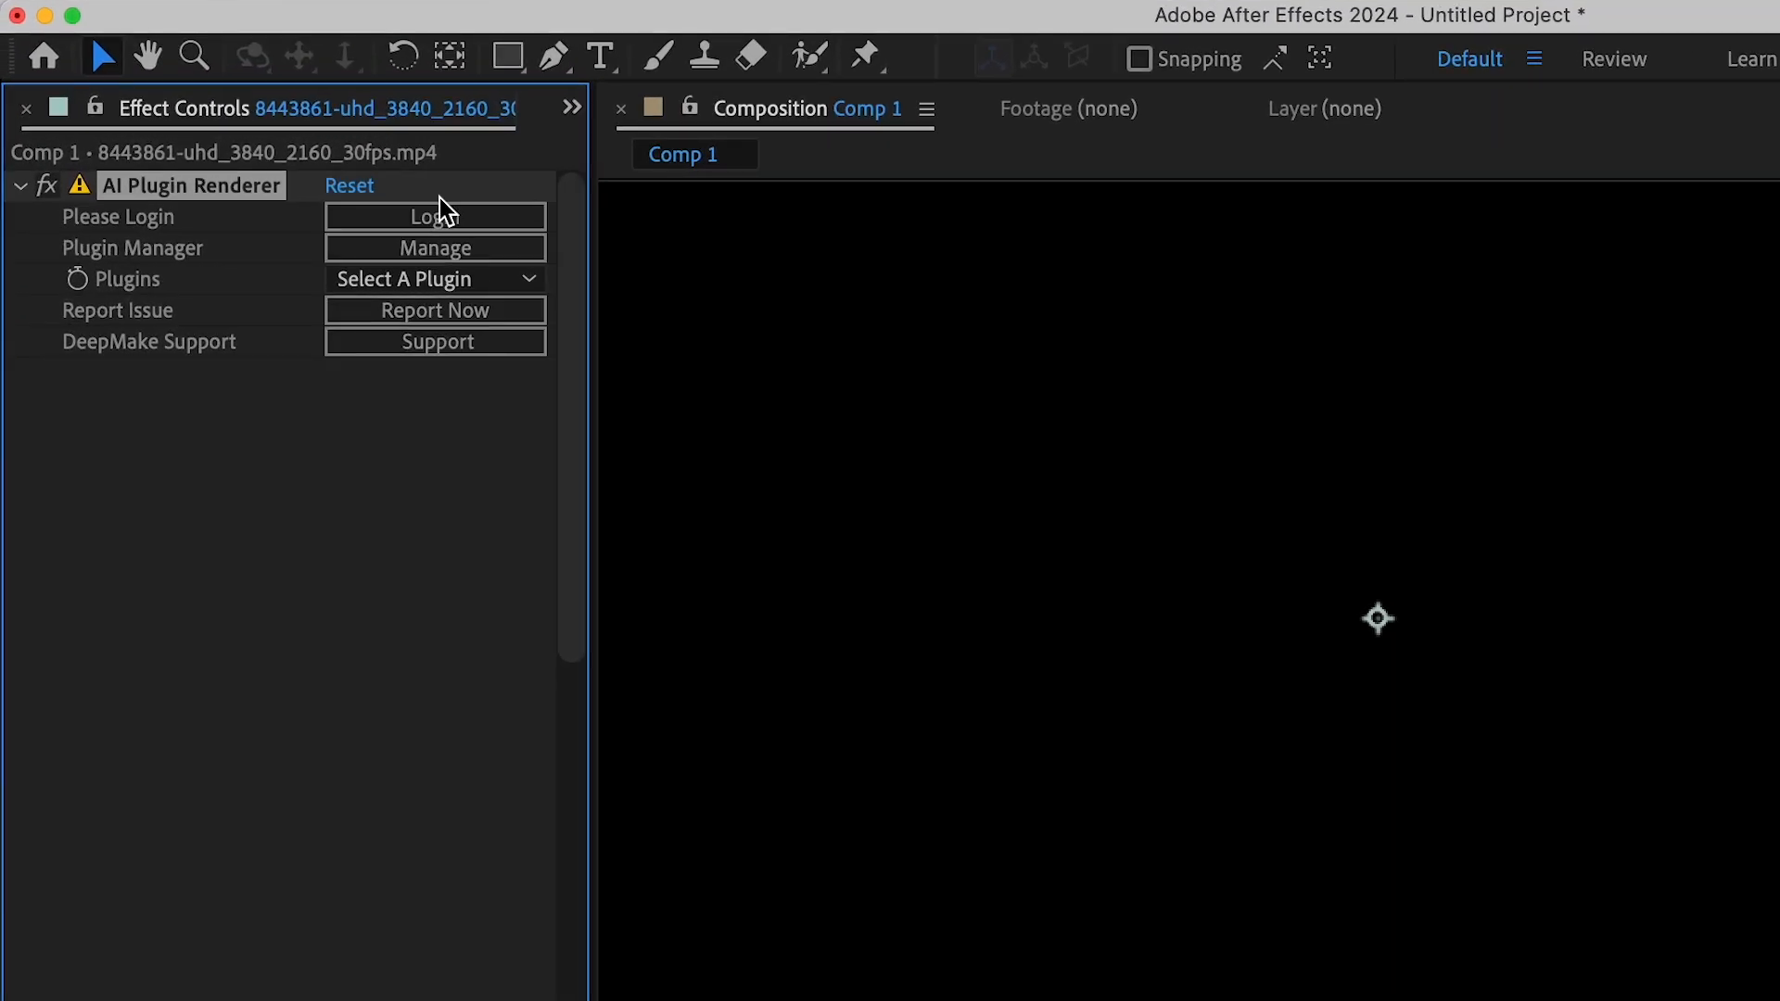
Step: Set the effect's plugin to Gsam and move the current time to 0:00:00:03
left_click(514, 279)
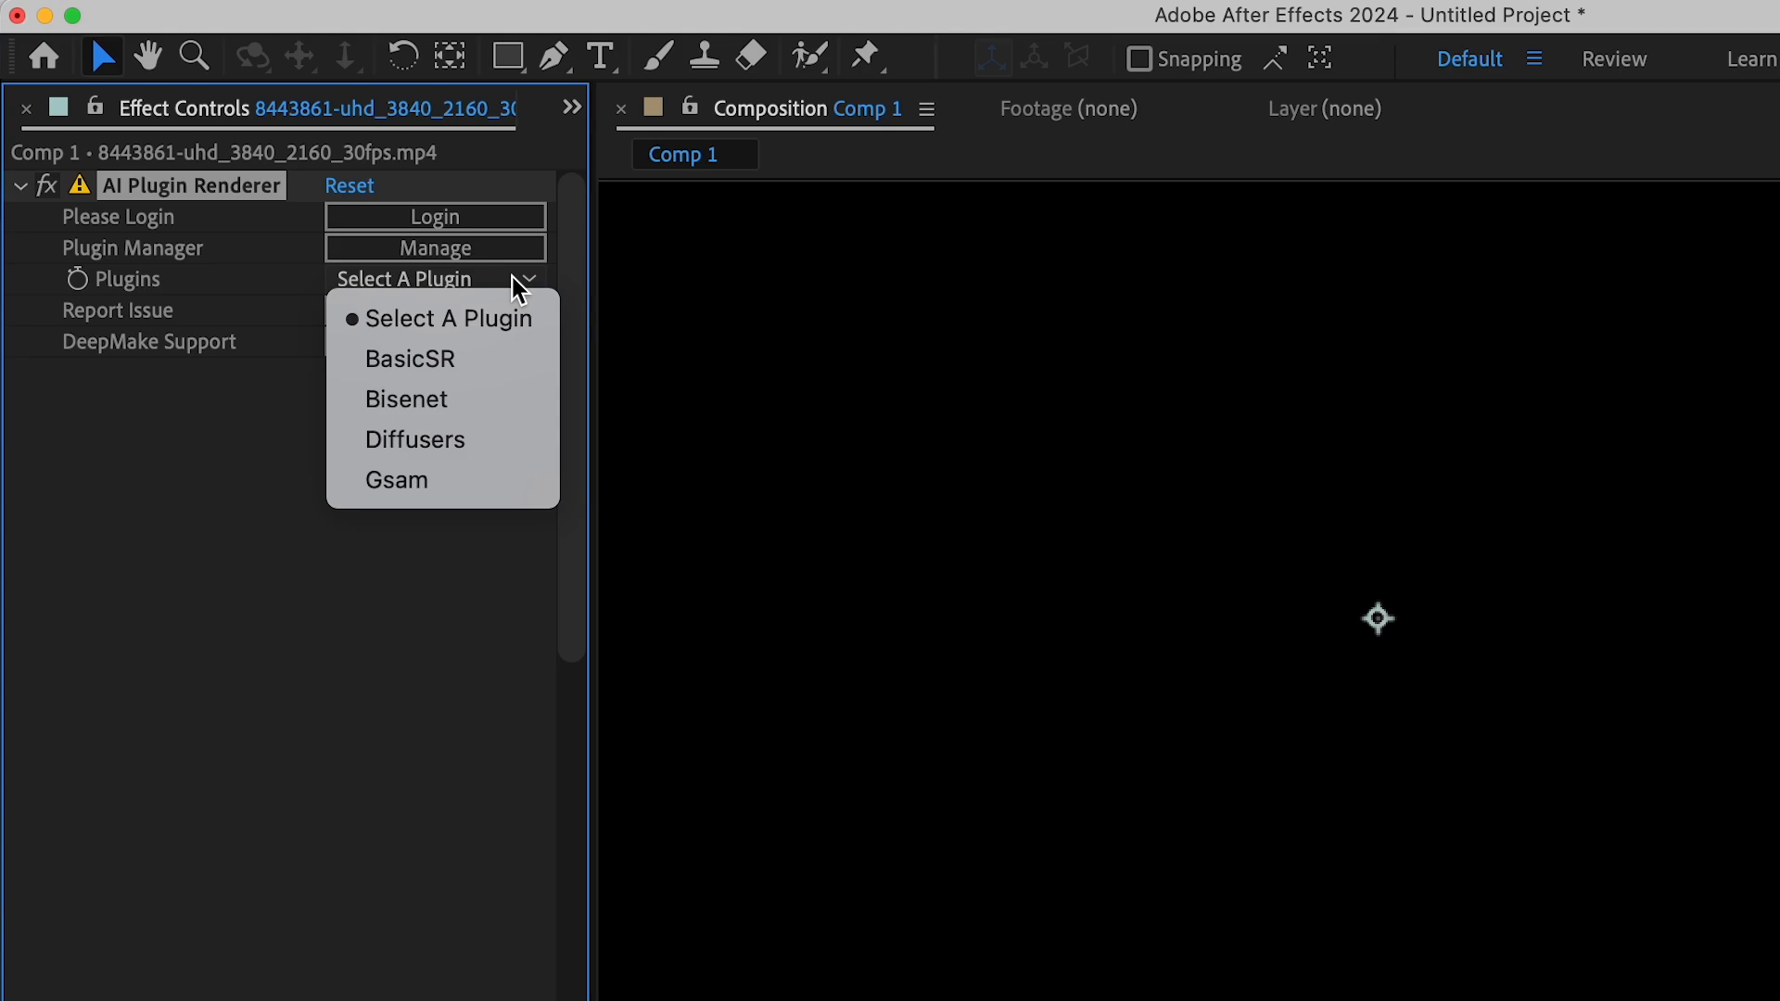
left_click(443, 481)
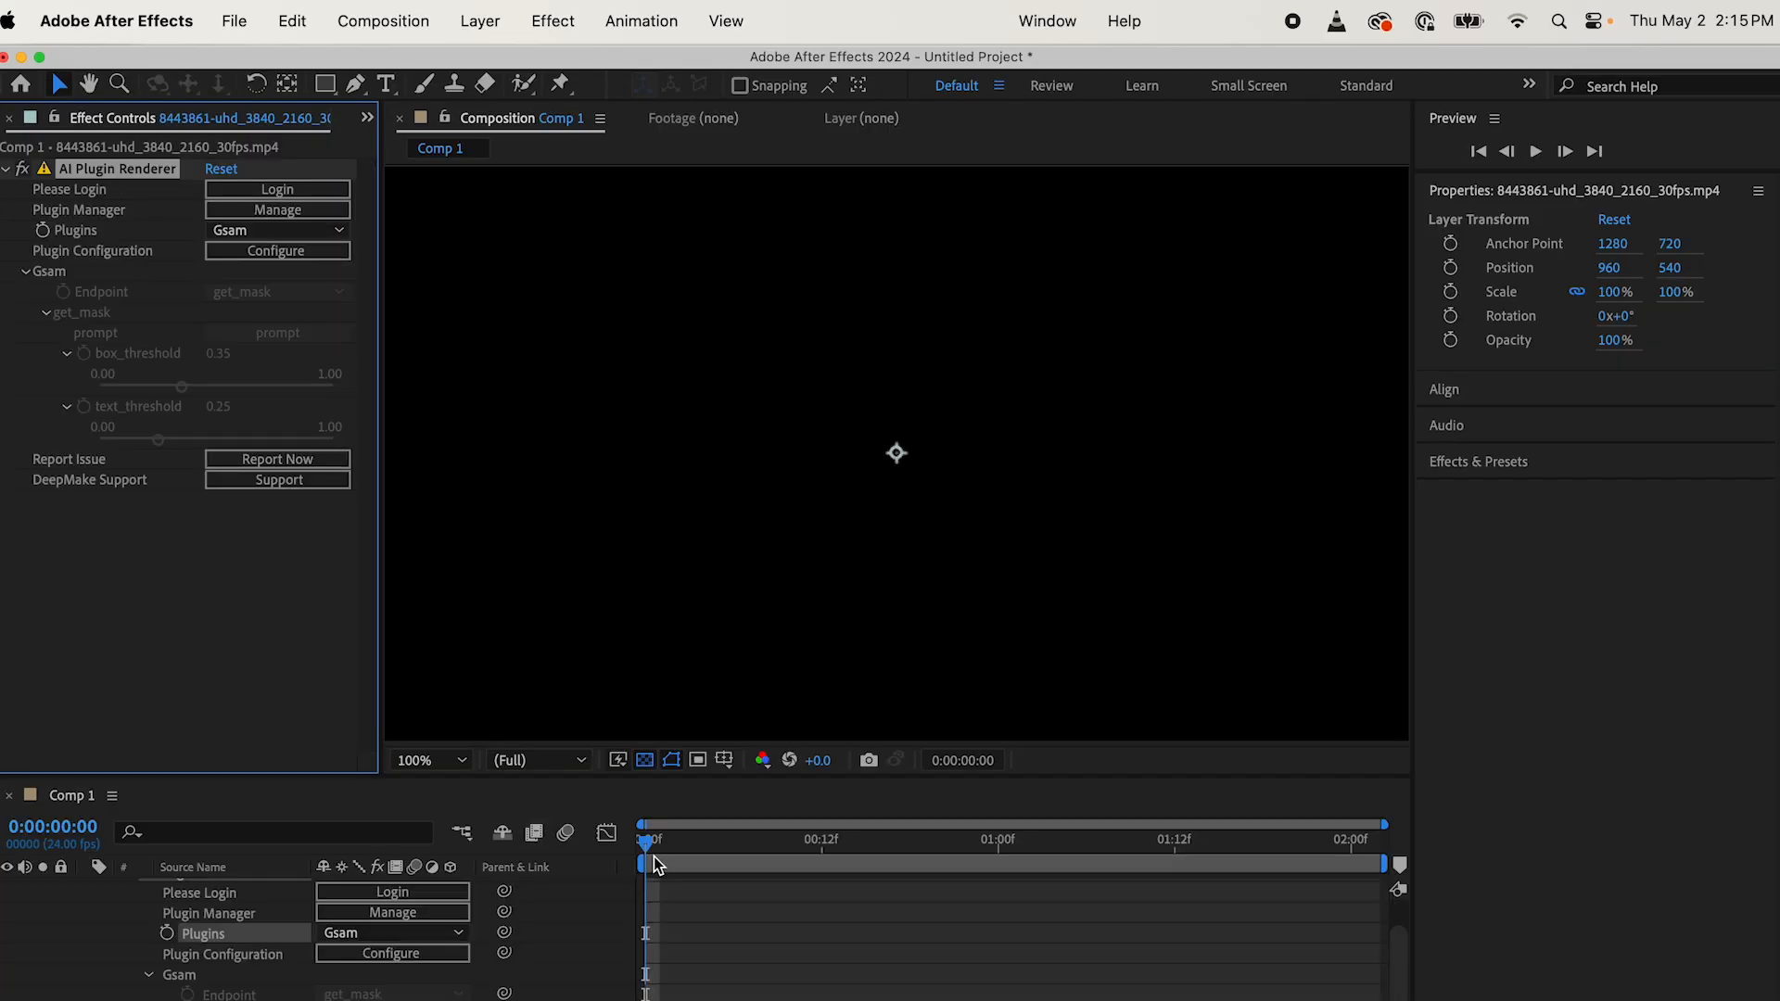
left_click_drag(664, 847, 688, 854)
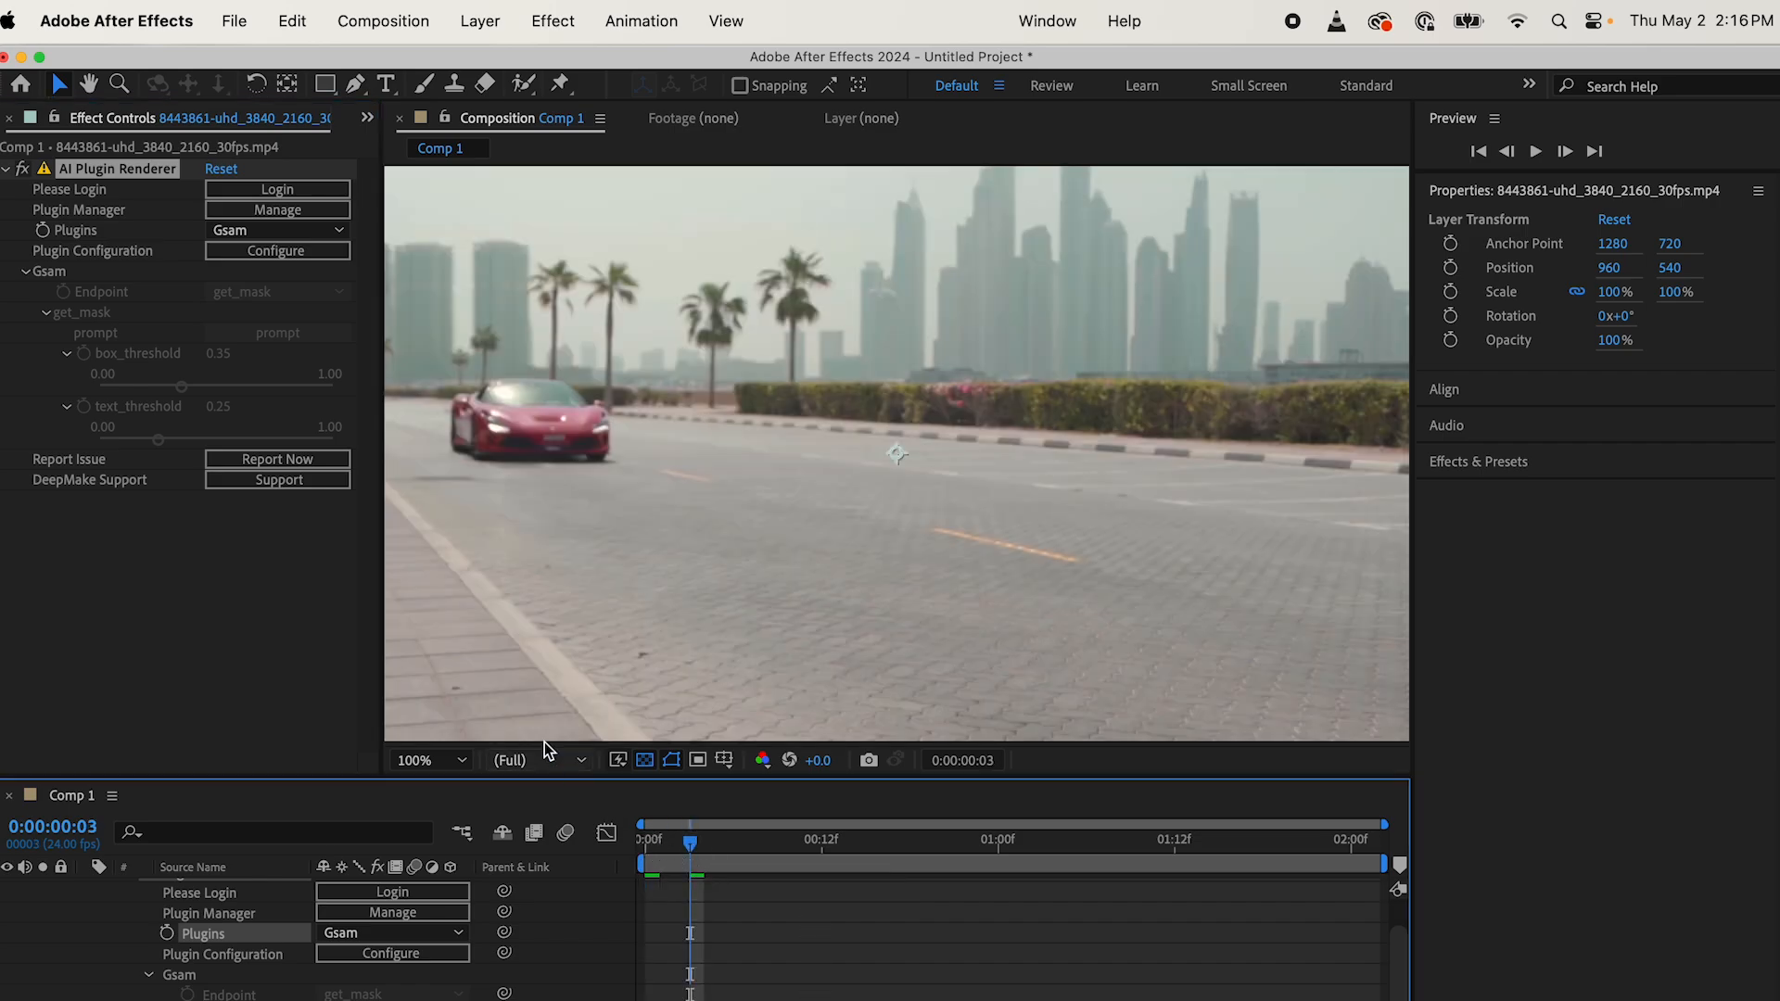
Step: Log in to DeepMake from the effect by entering the account e-mail and password
left_click(261, 285)
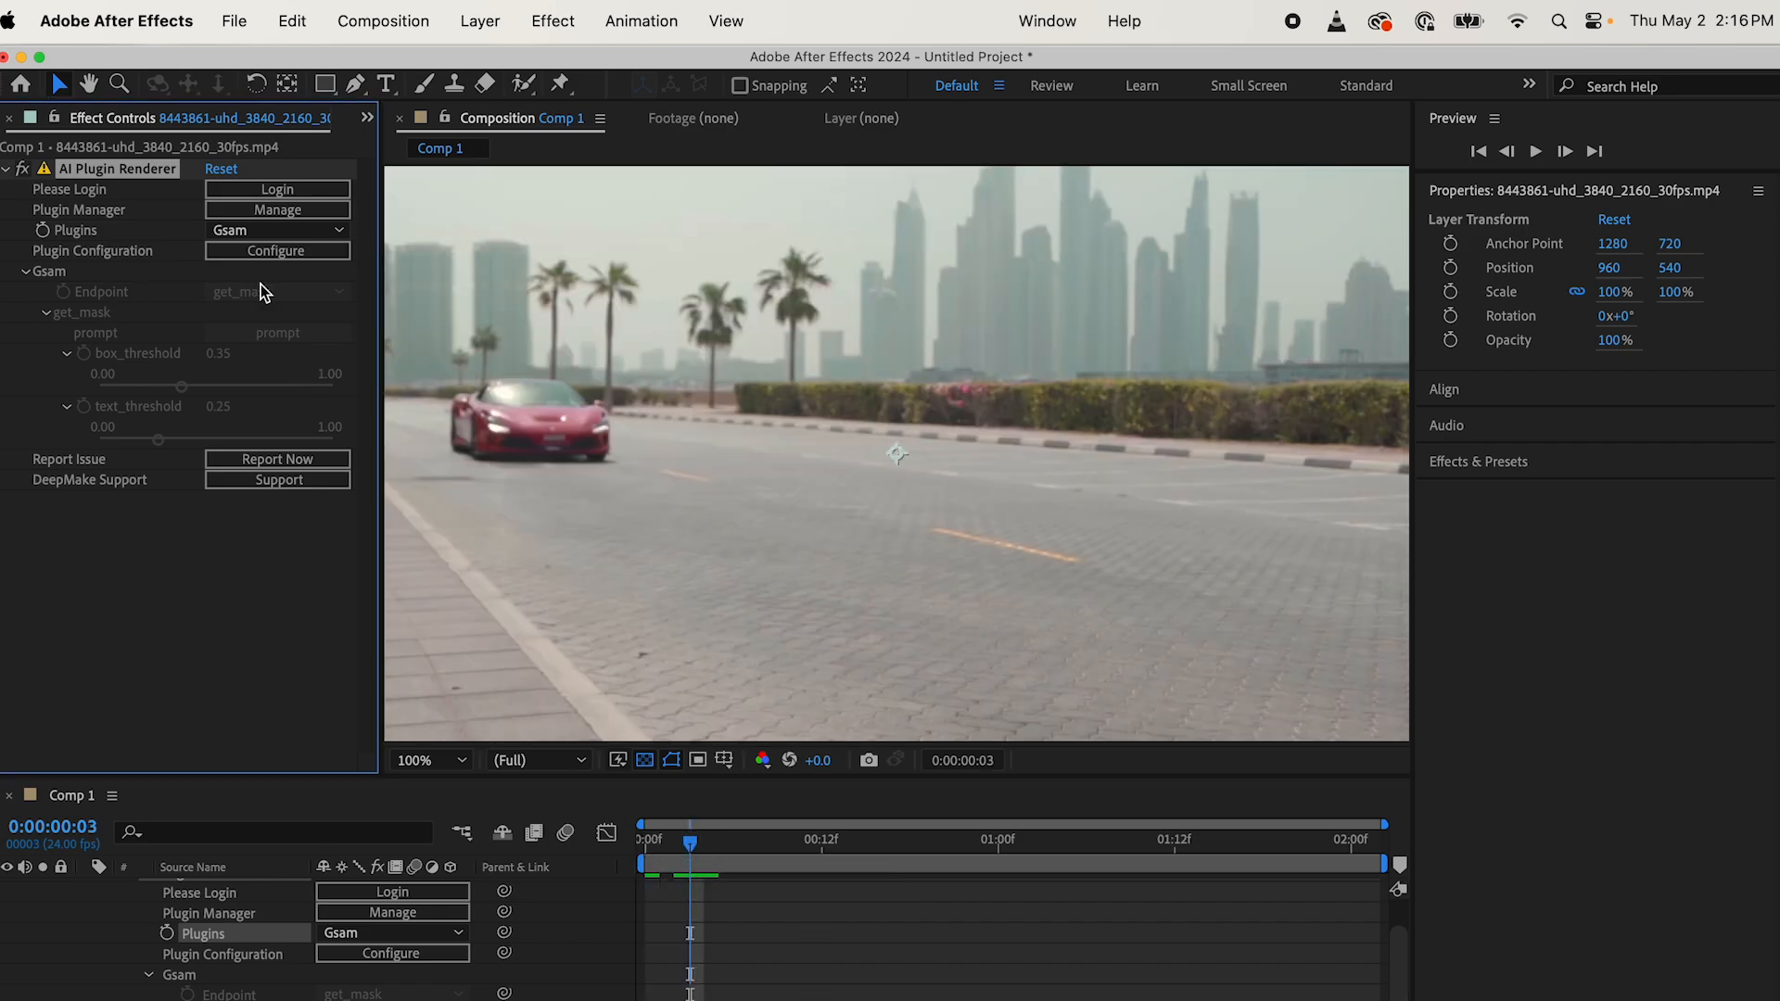
left_click(265, 190)
left_click(875, 618)
type("abc")
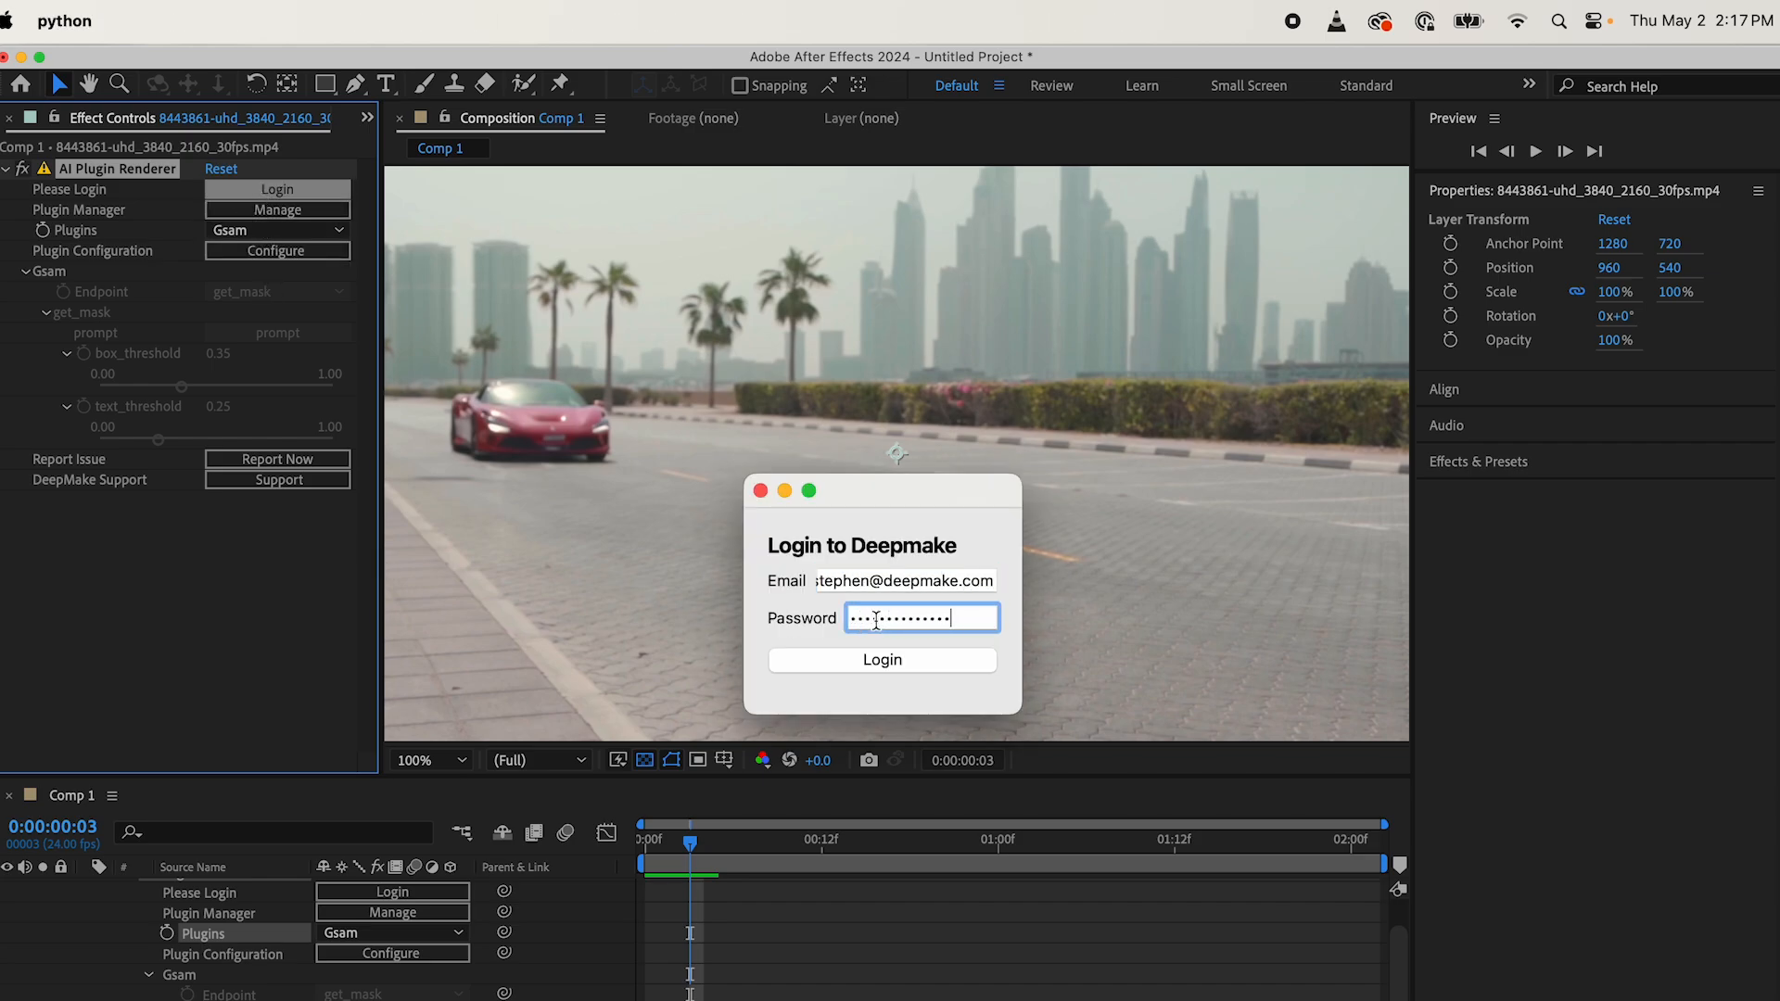
left_click(891, 659)
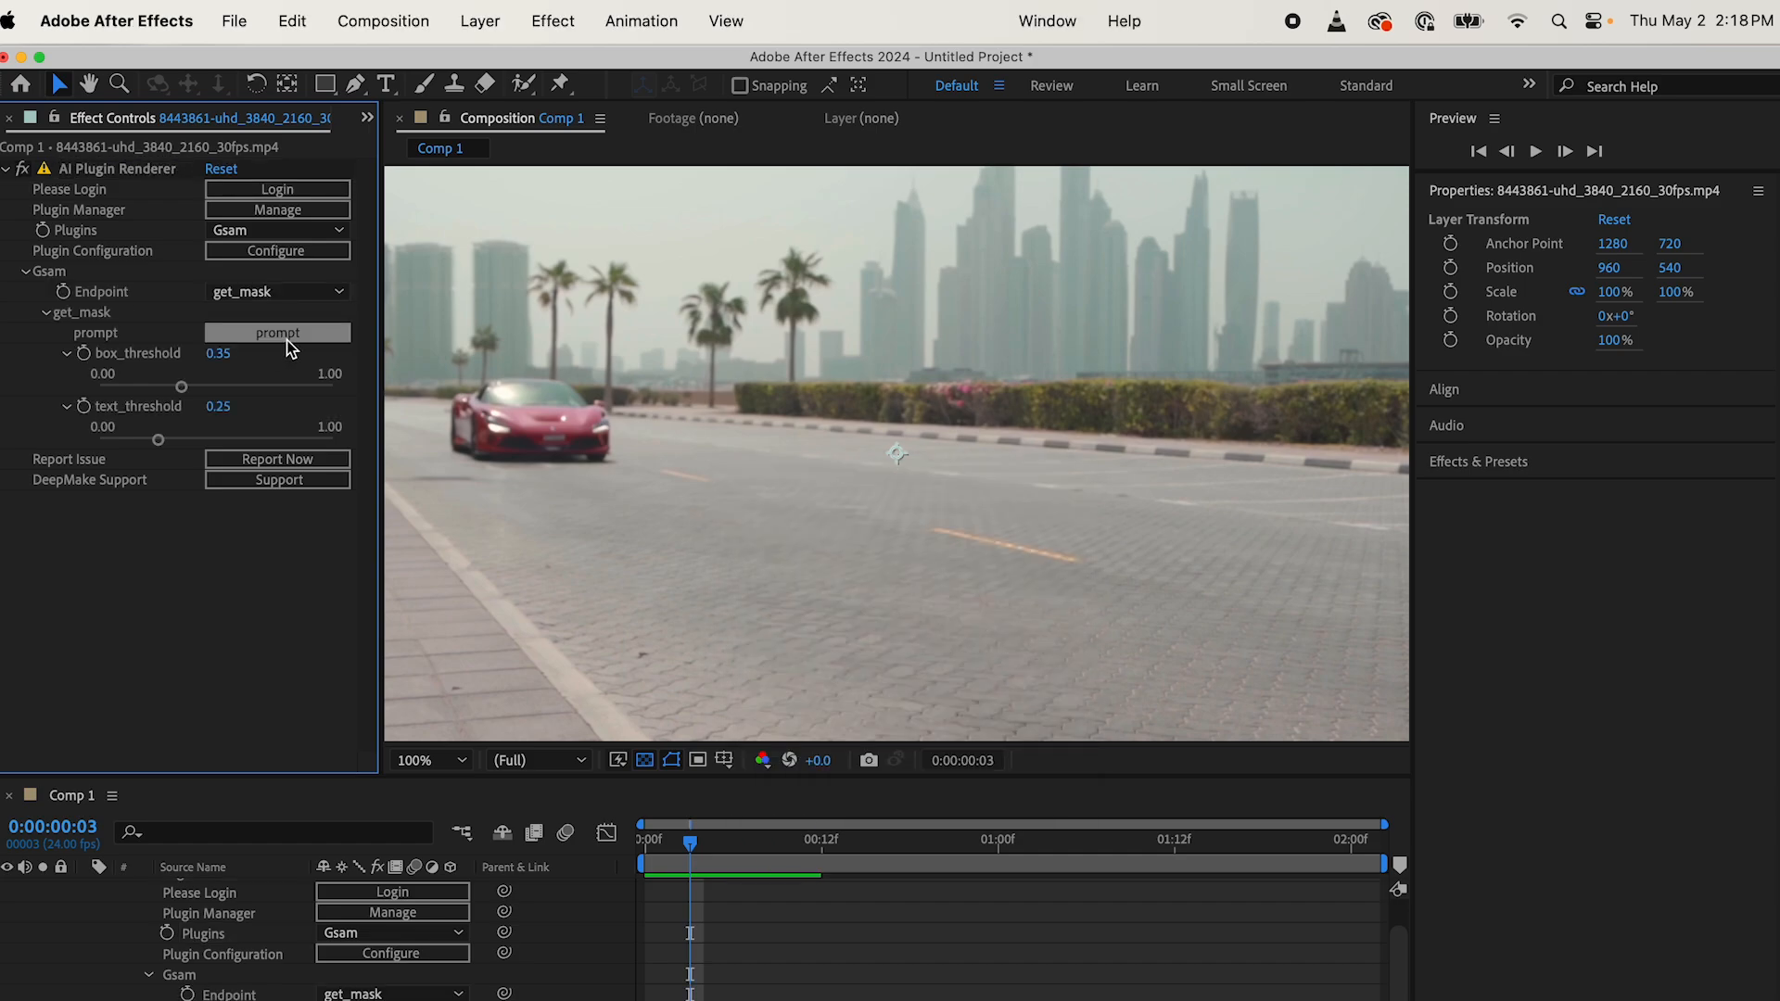
Step: Set the Gsam get_mask prompt to "Supercar"
left_click(293, 336)
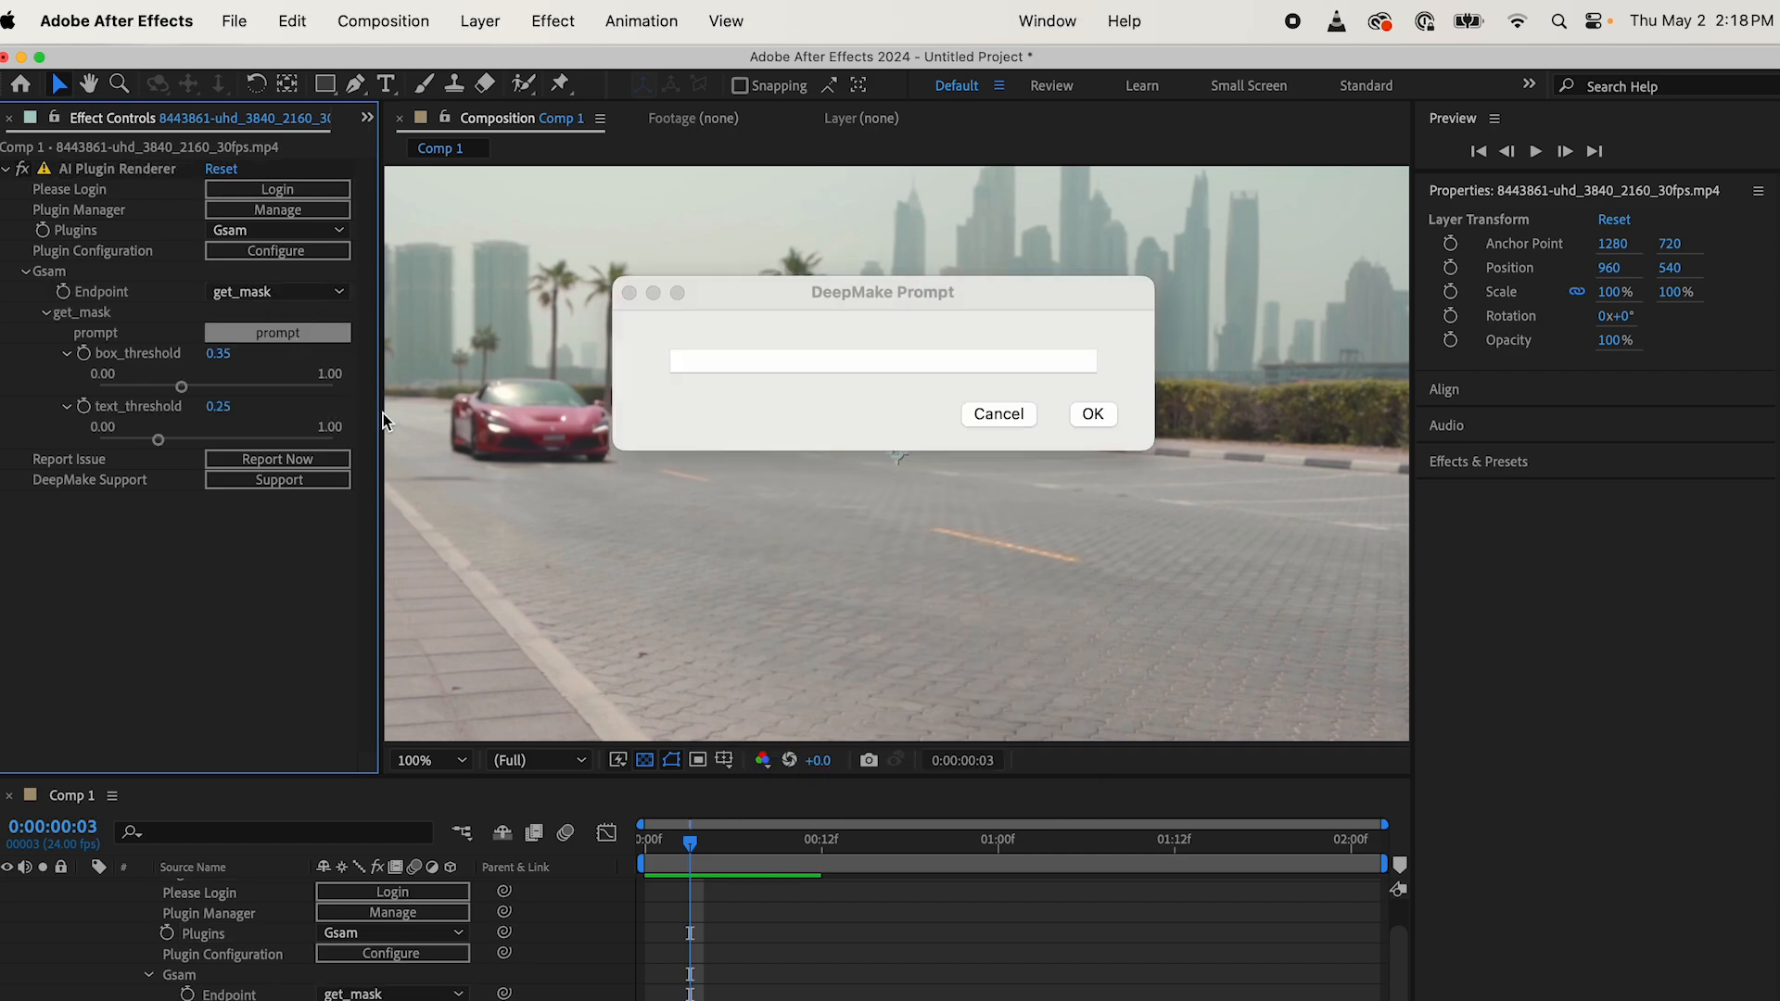
type("S")
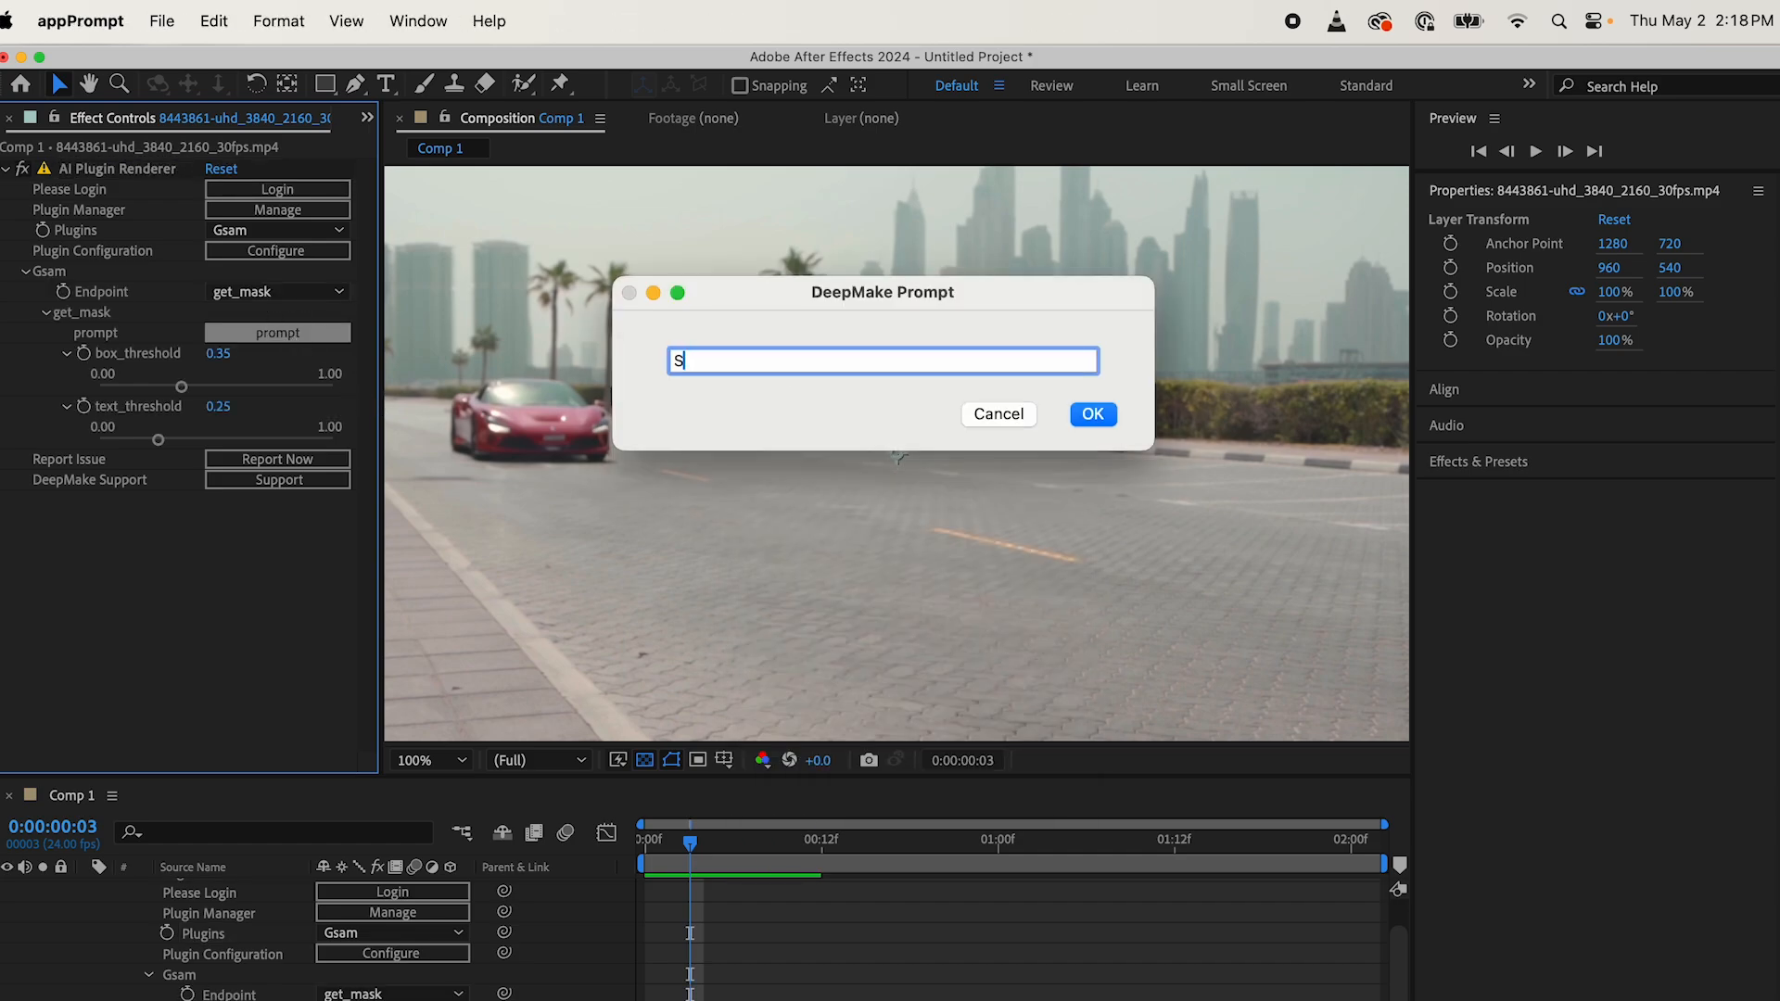
type("upercar")
left_click(1093, 417)
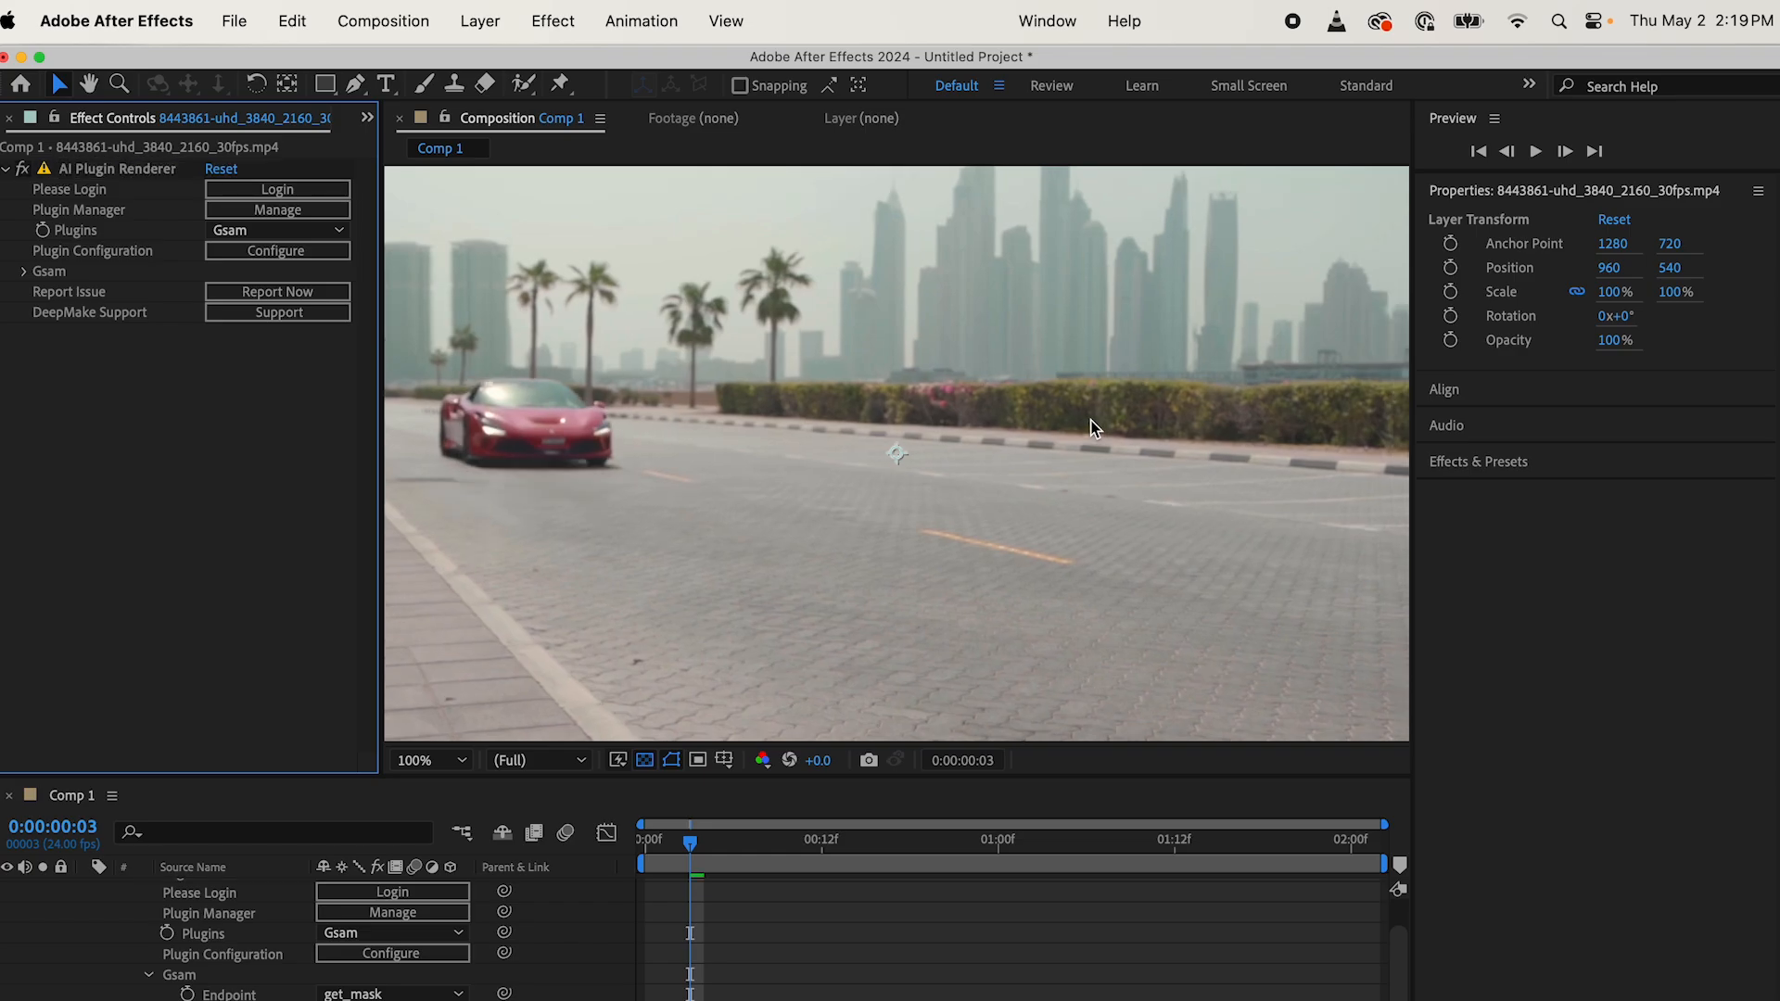
left_click(678, 842)
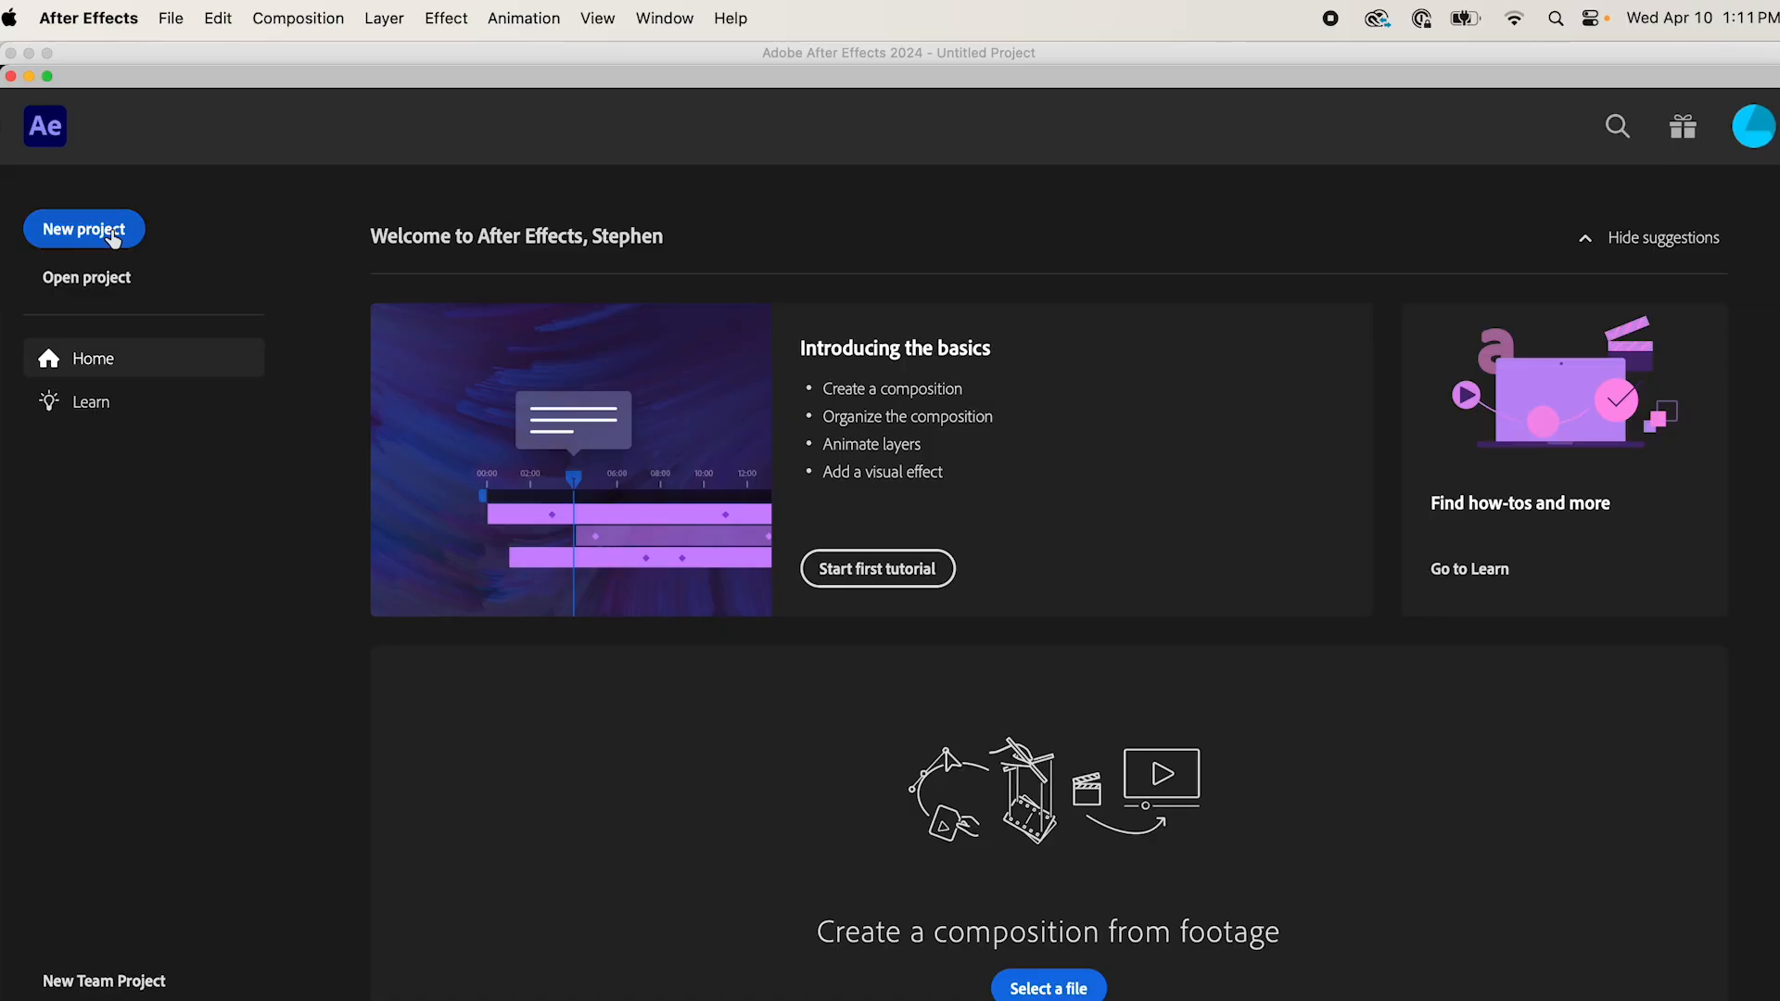
Step: Start a new project and create a composition 512 px wide and 512 px high
left_click(109, 233)
left_click(718, 413)
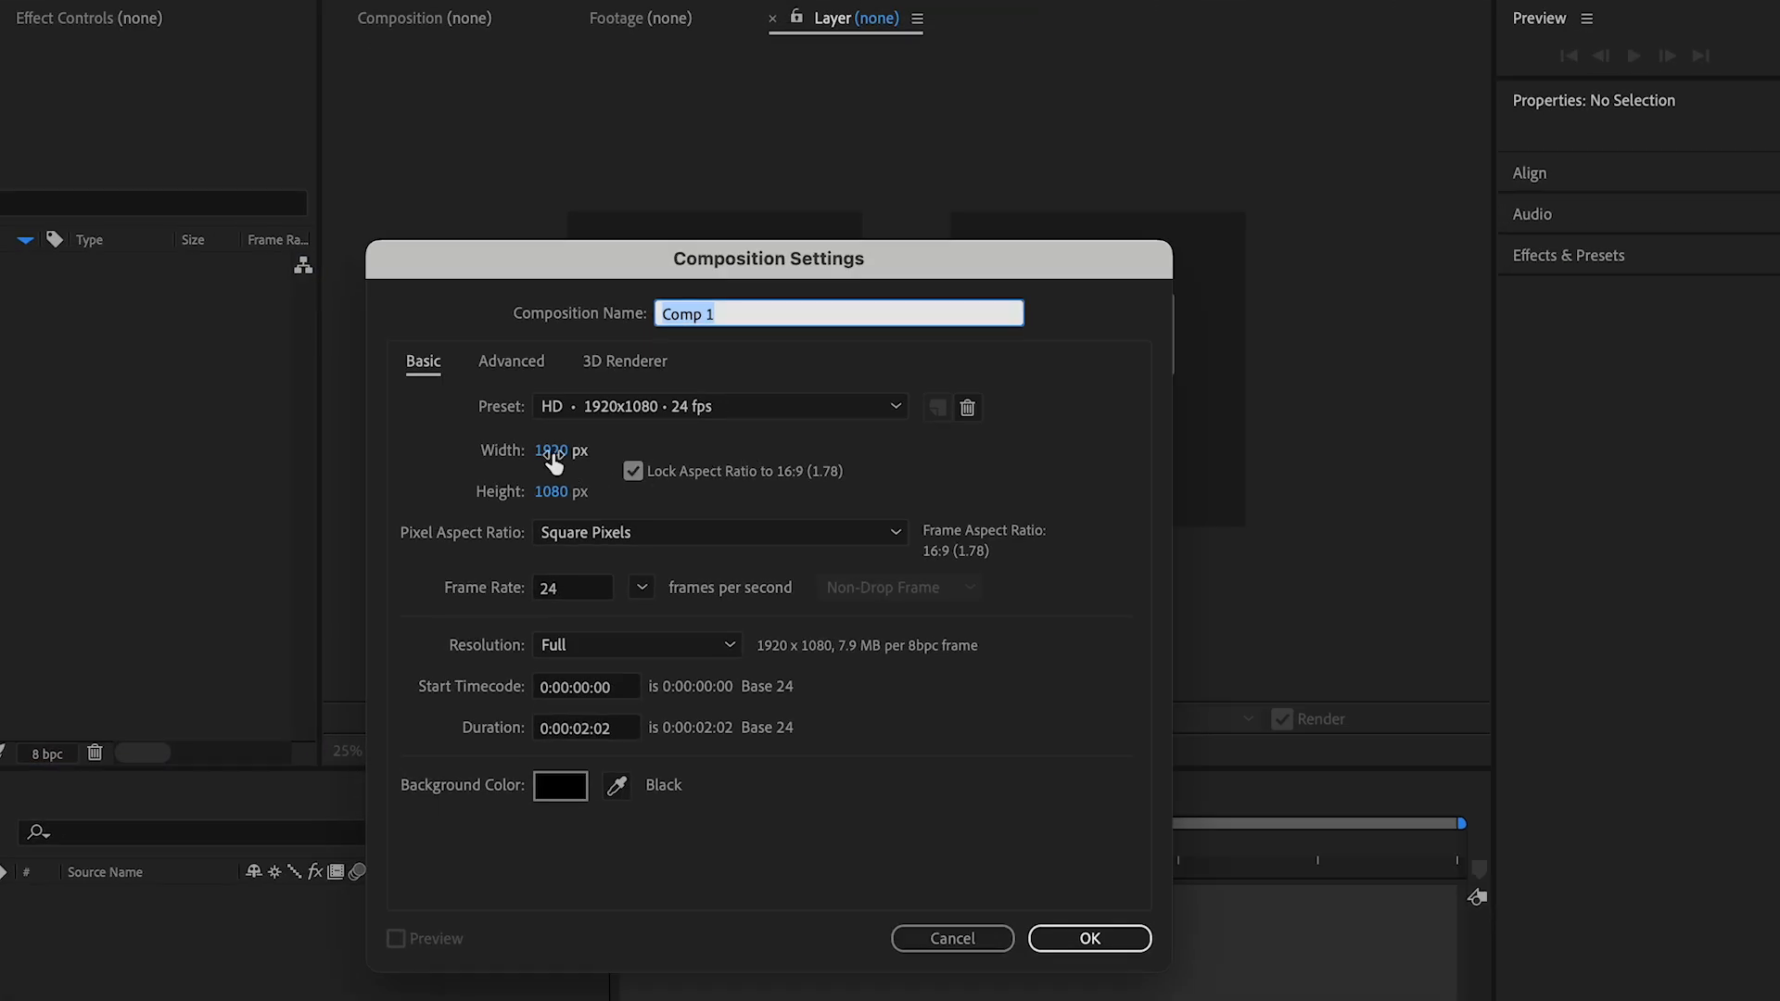
left_click(553, 452)
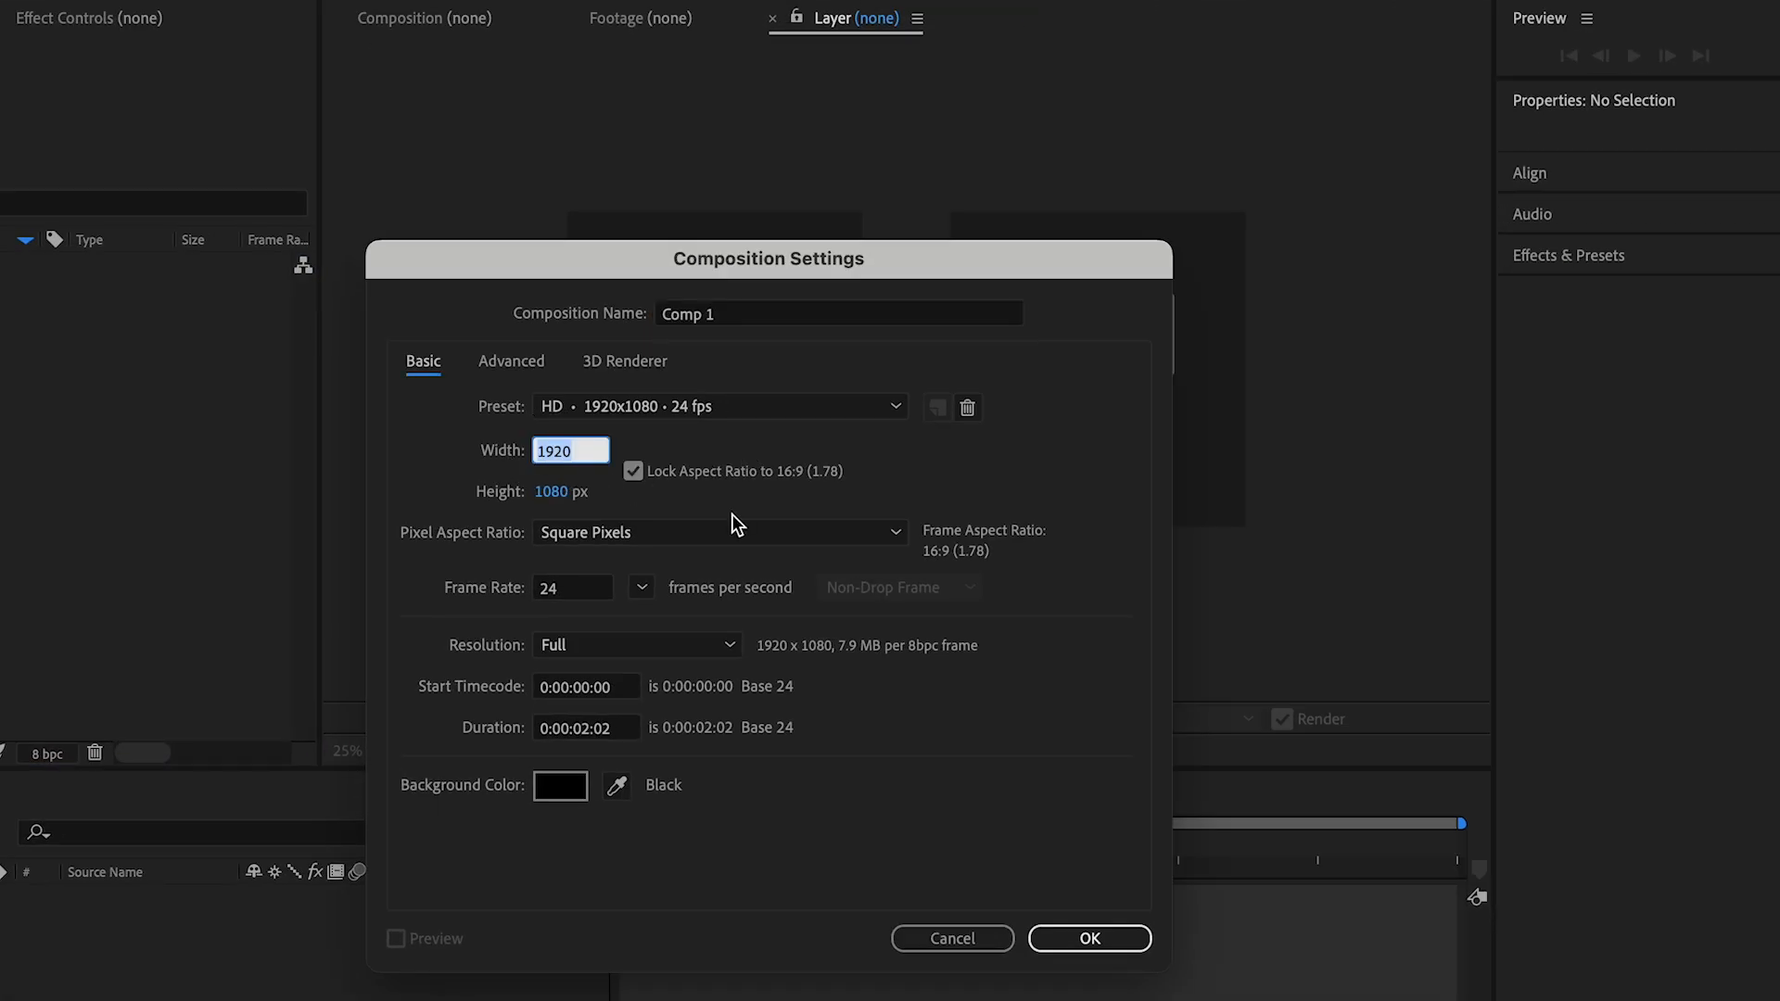
type("512")
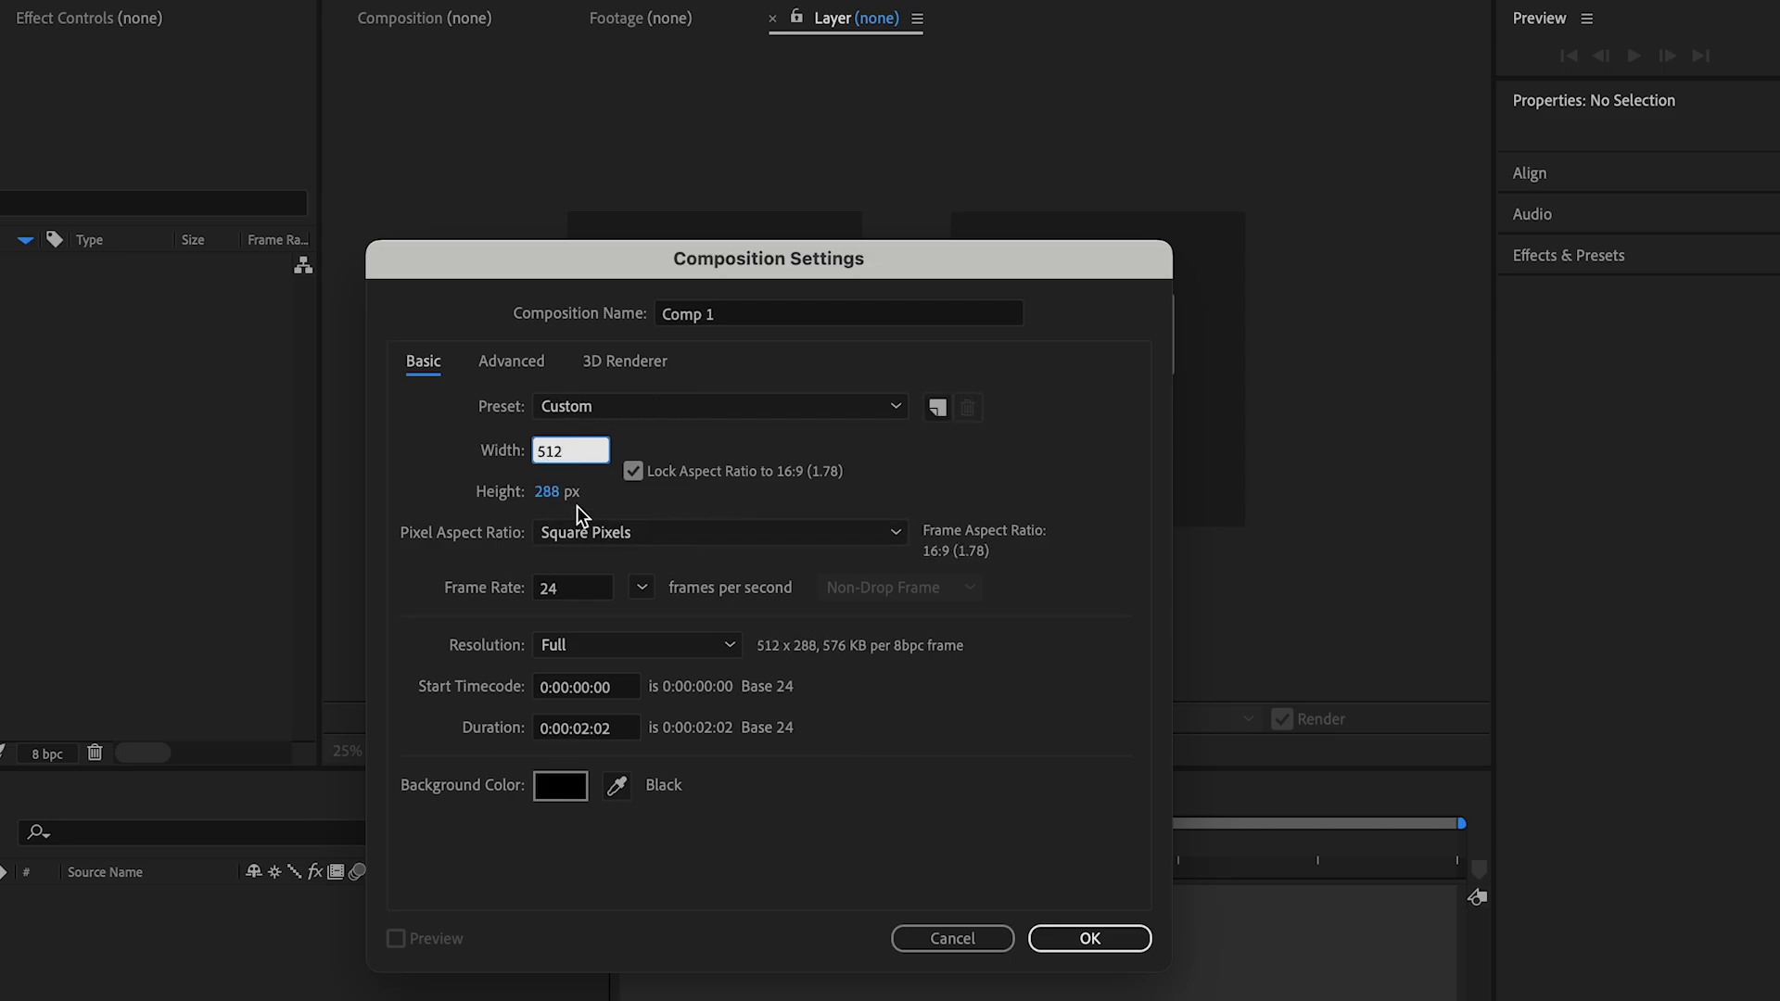
left_click(543, 492)
type("512")
key("Tab")
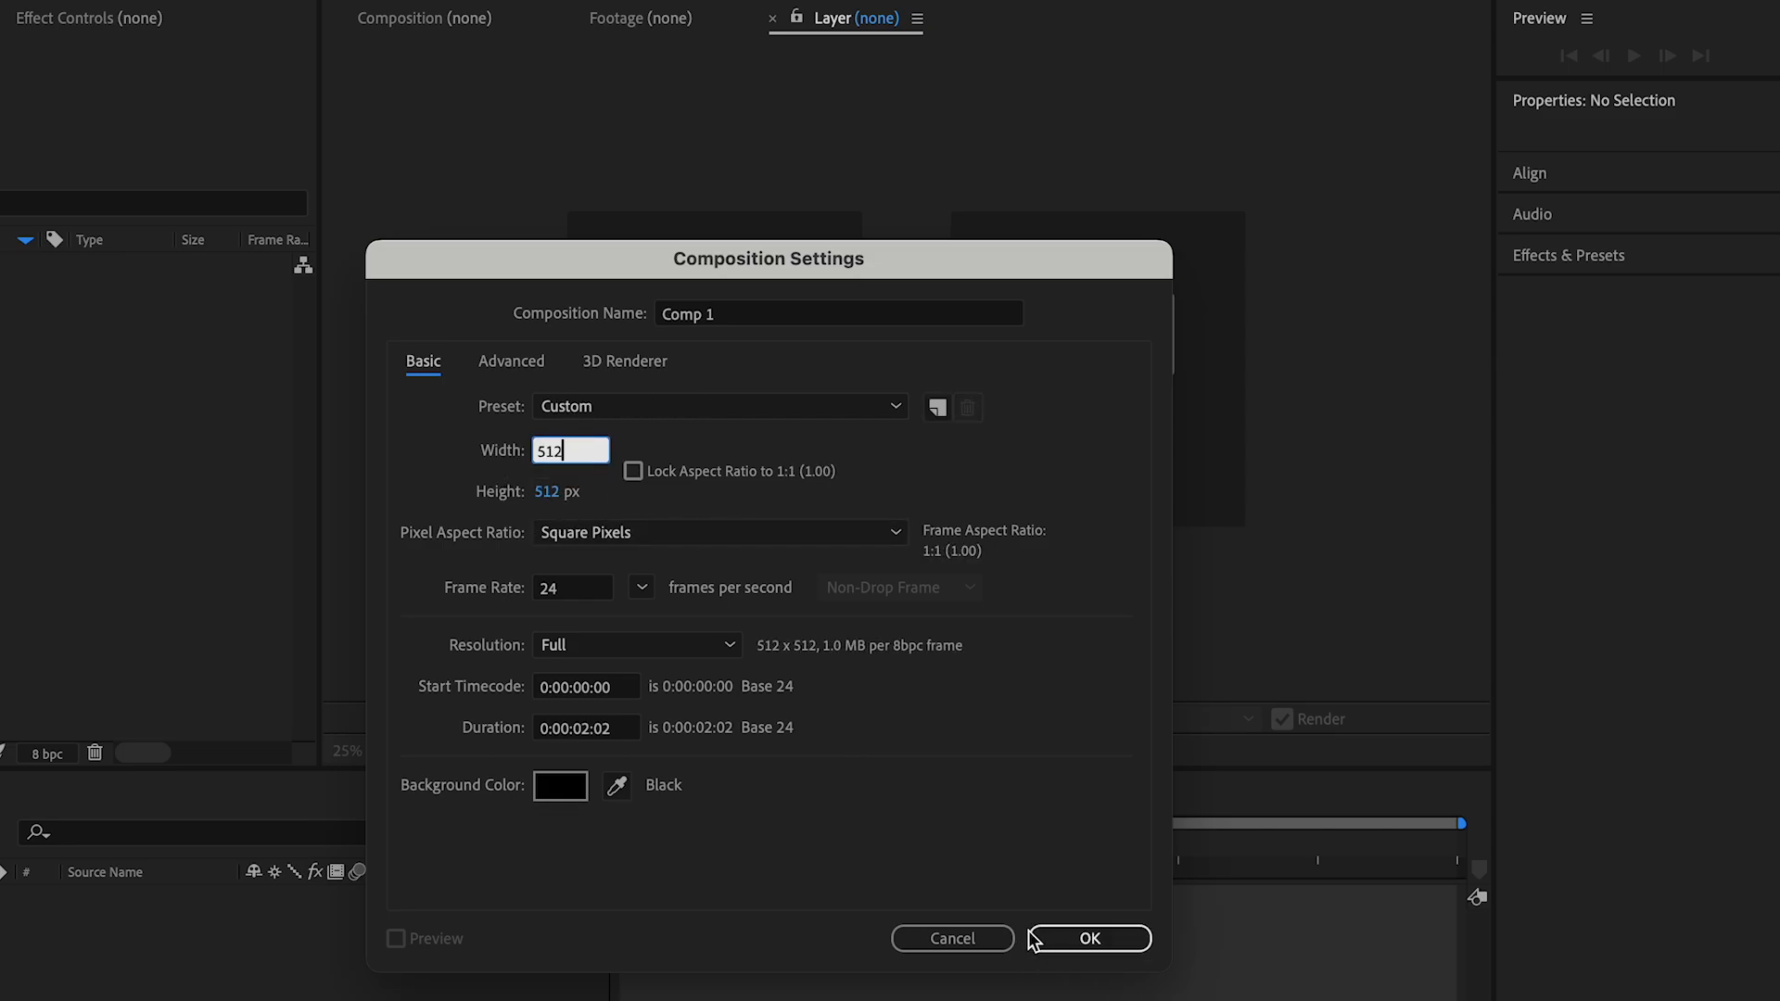
left_click(1092, 942)
Step: Add a solid layer named "Text to image" to the composition
left_click(486, 13)
mouse_move(535, 70)
left_click(797, 88)
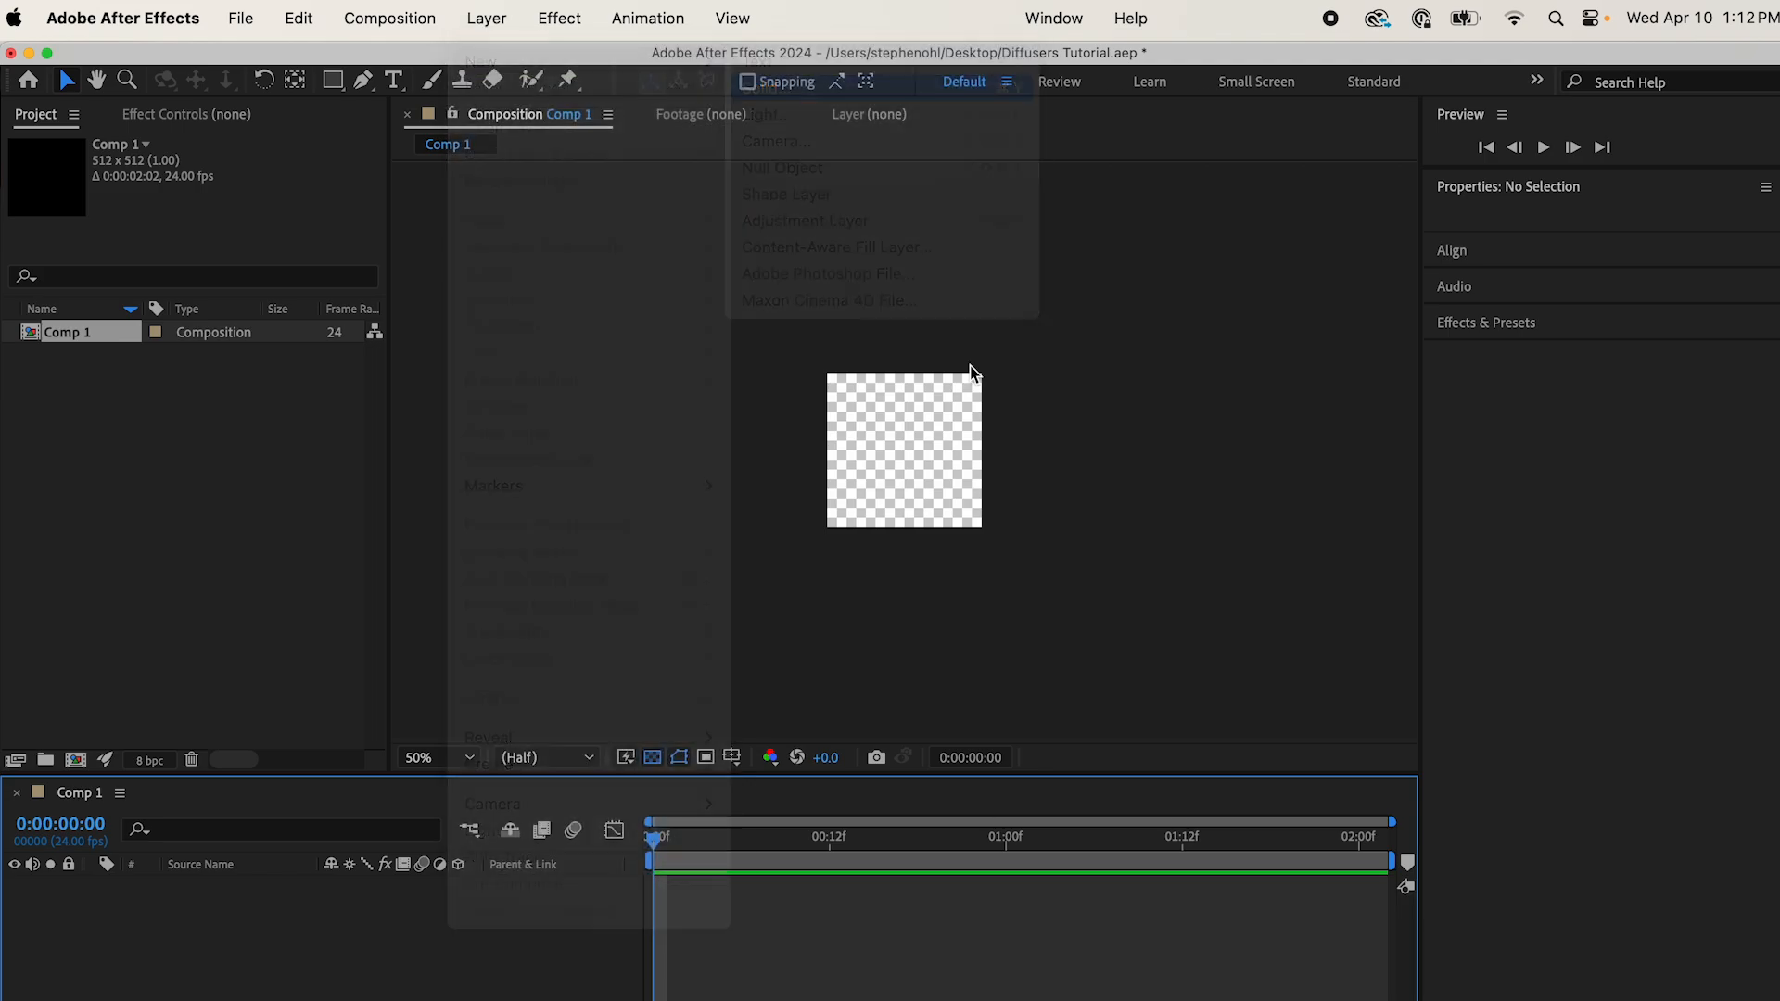
type("Text to image")
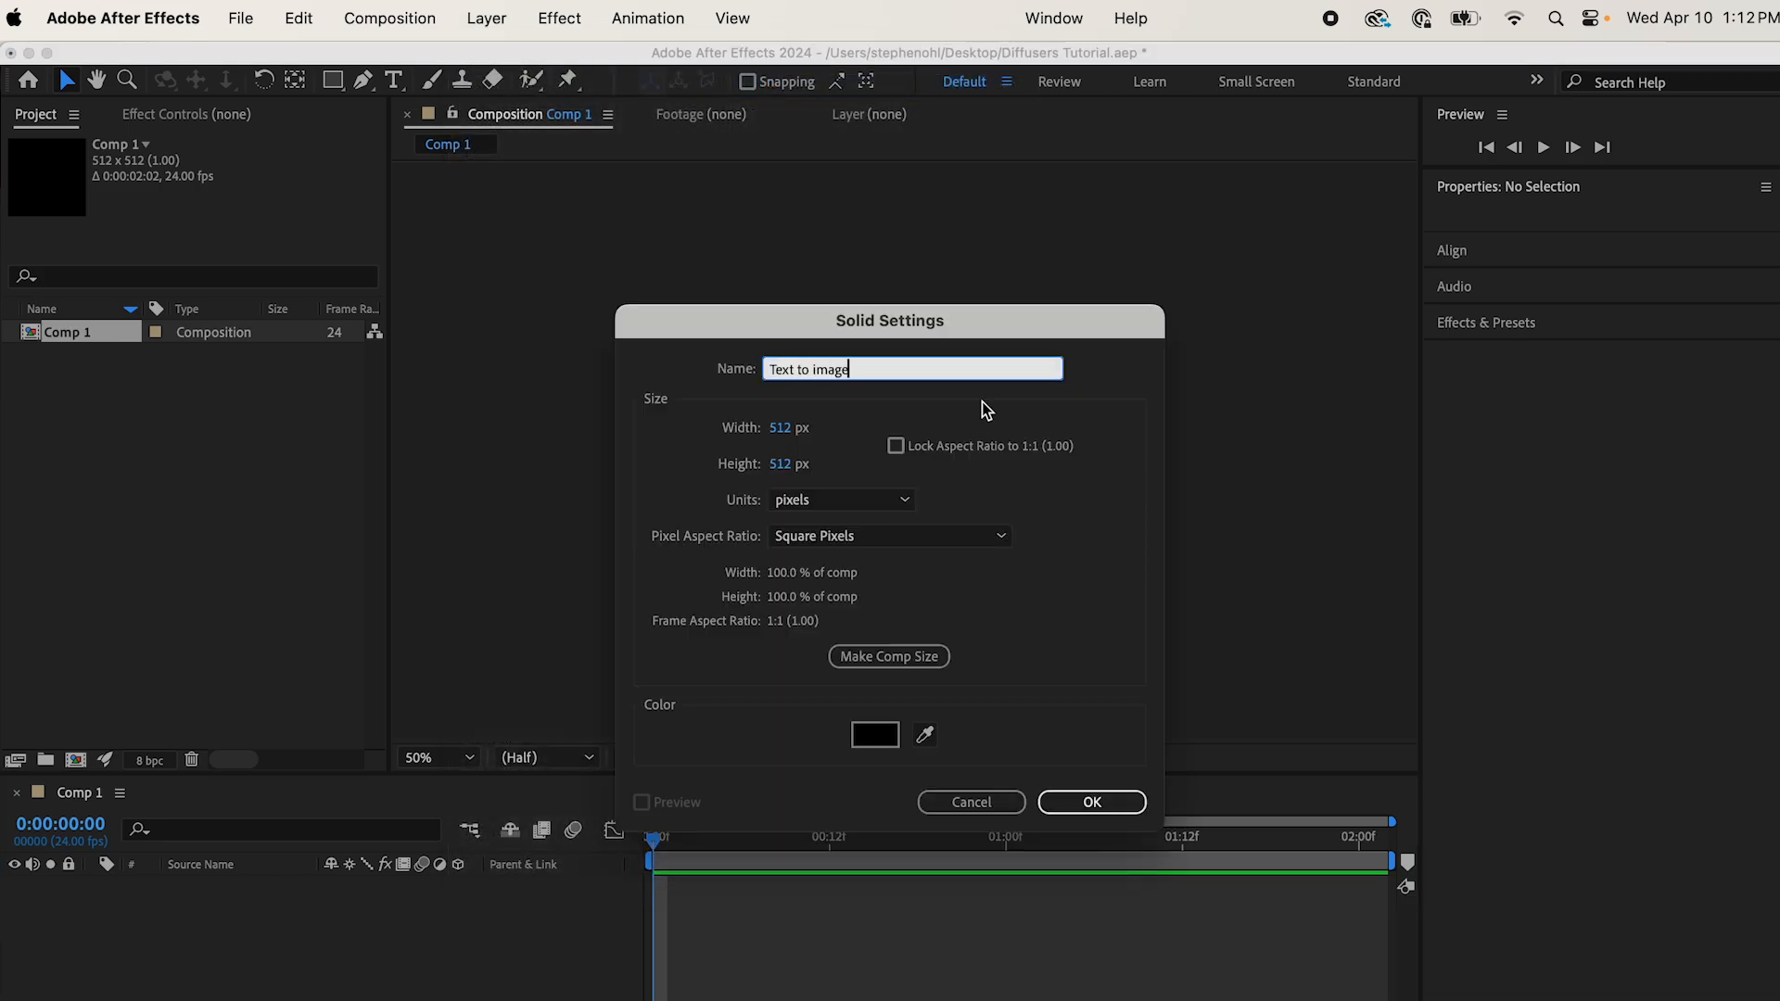
left_click(1094, 805)
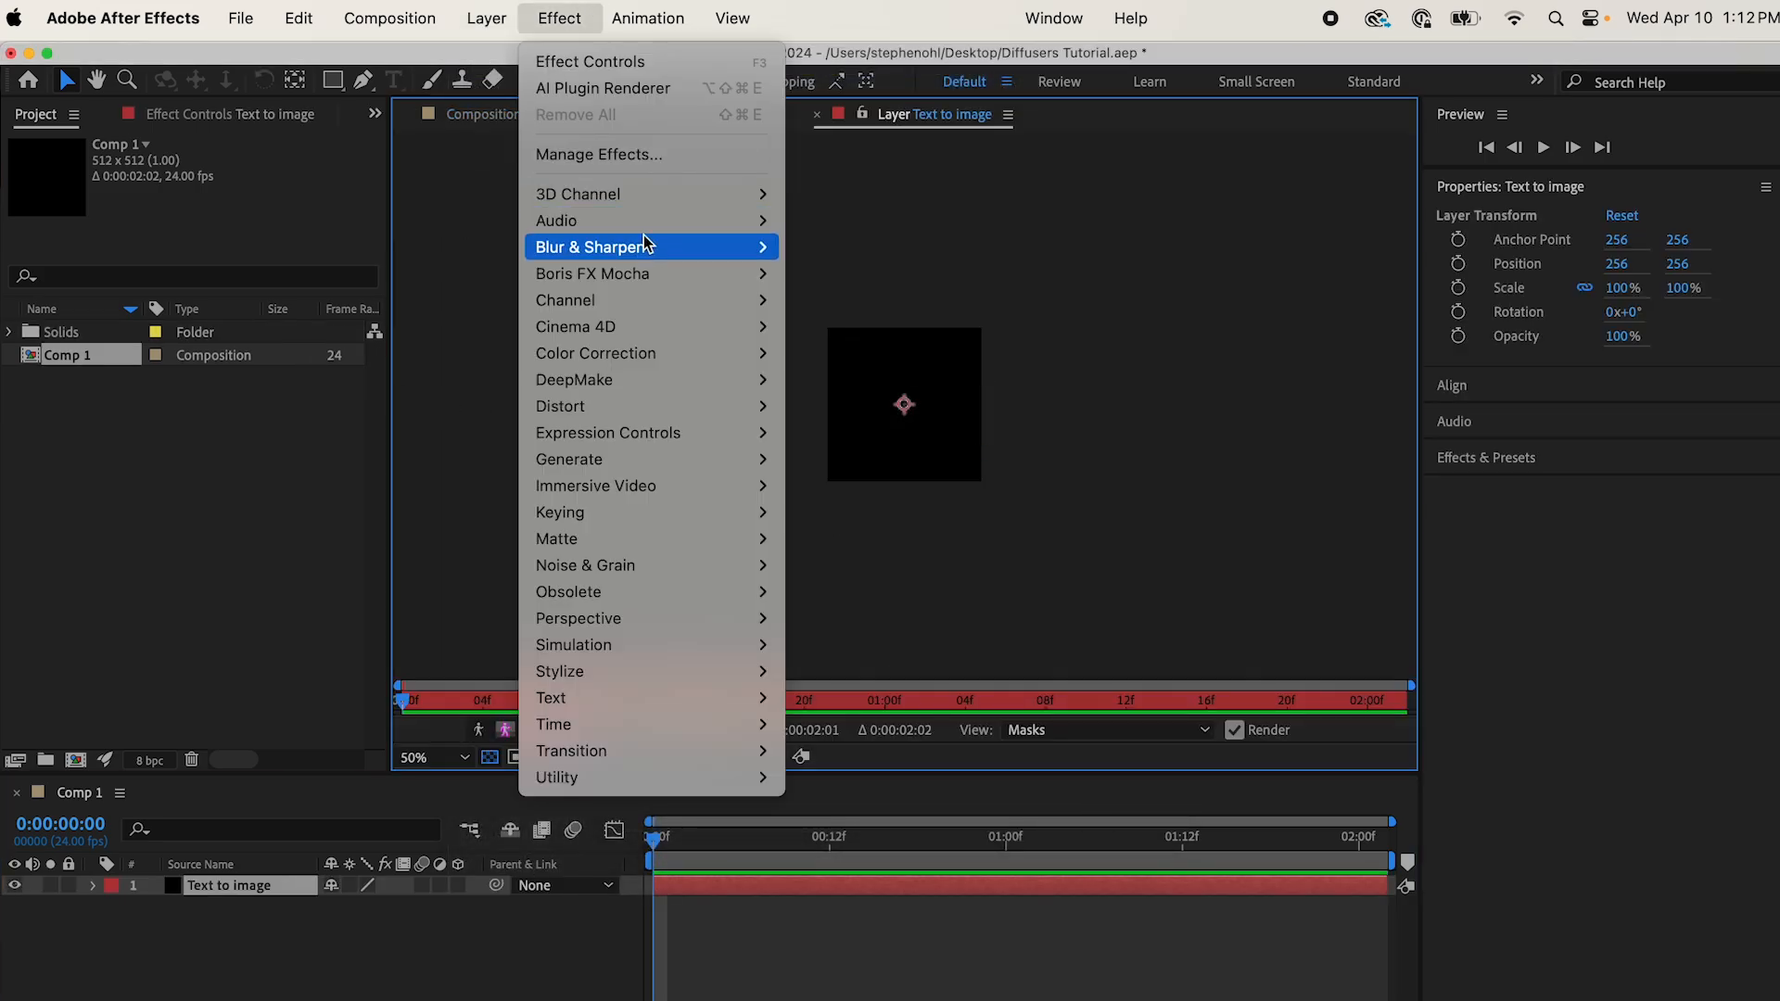
Step: Apply the DeepMake AI Plugin Renderer effect to the "Text to image" layer and set its plugin to Diffusers
mouse_move(677, 382)
left_click(895, 388)
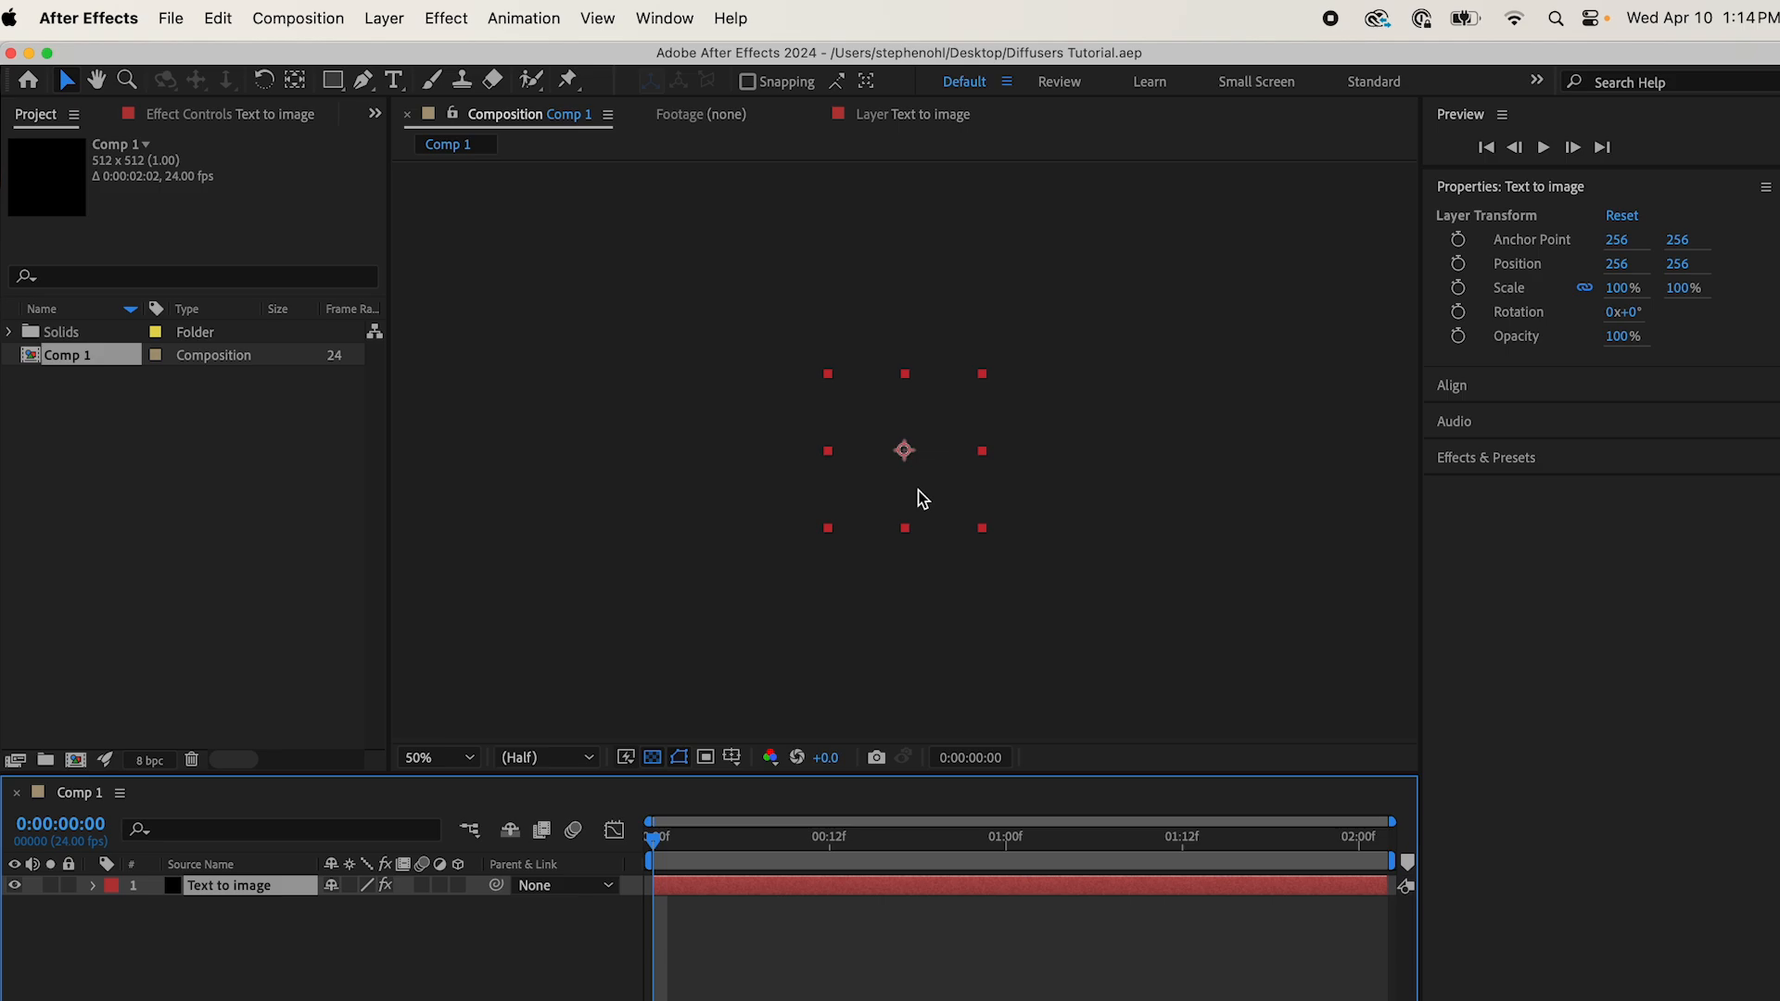
left_click(245, 119)
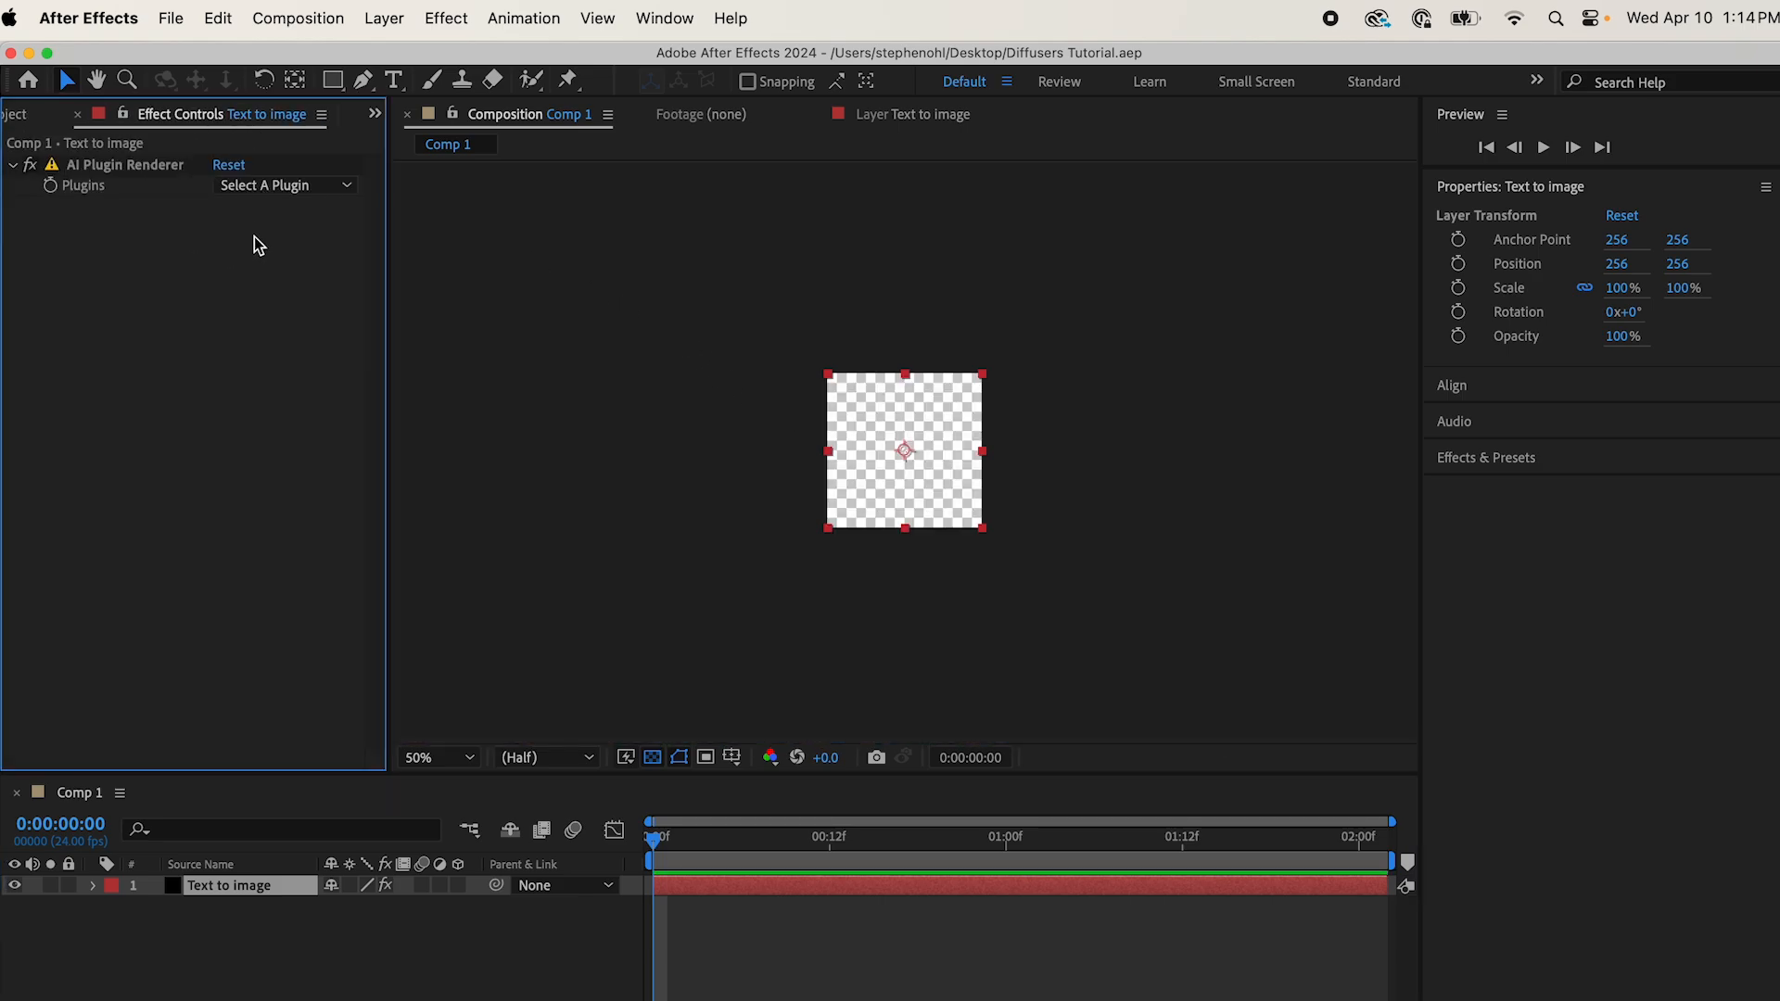
left_click(332, 186)
left_click(318, 243)
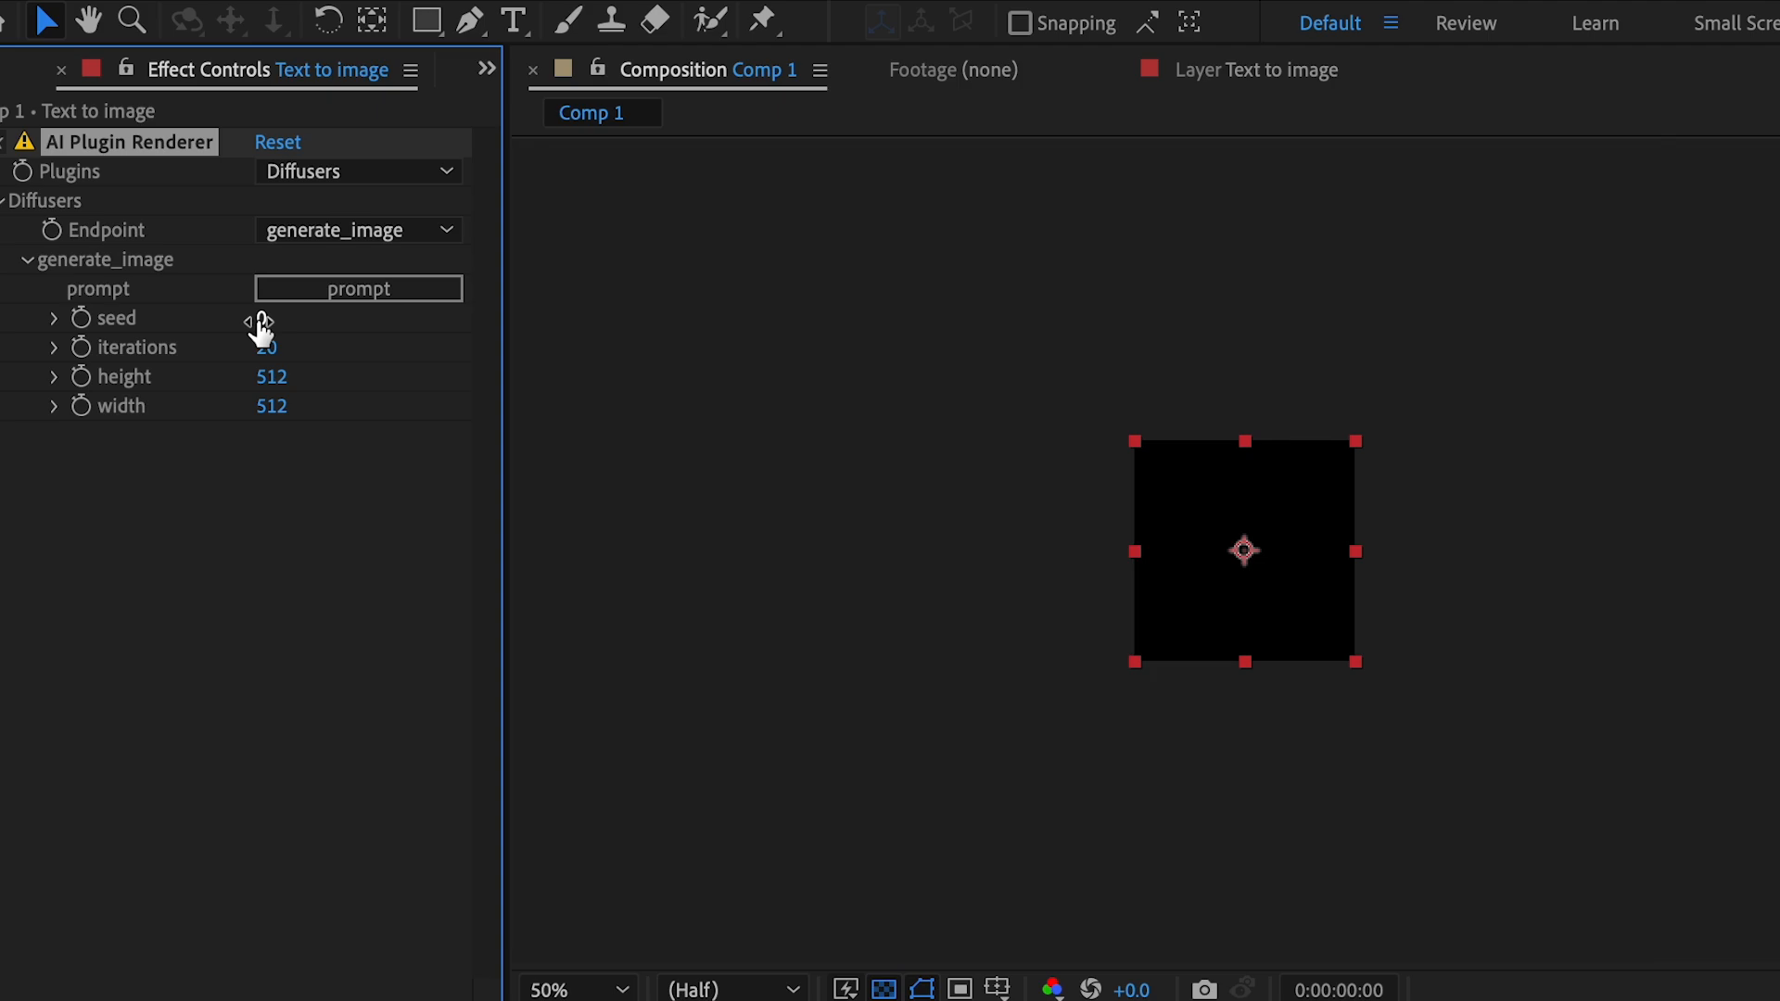
Step: Set the generate_image prompt to "horse" and inspect the generated image at 100%
left_click(426, 295)
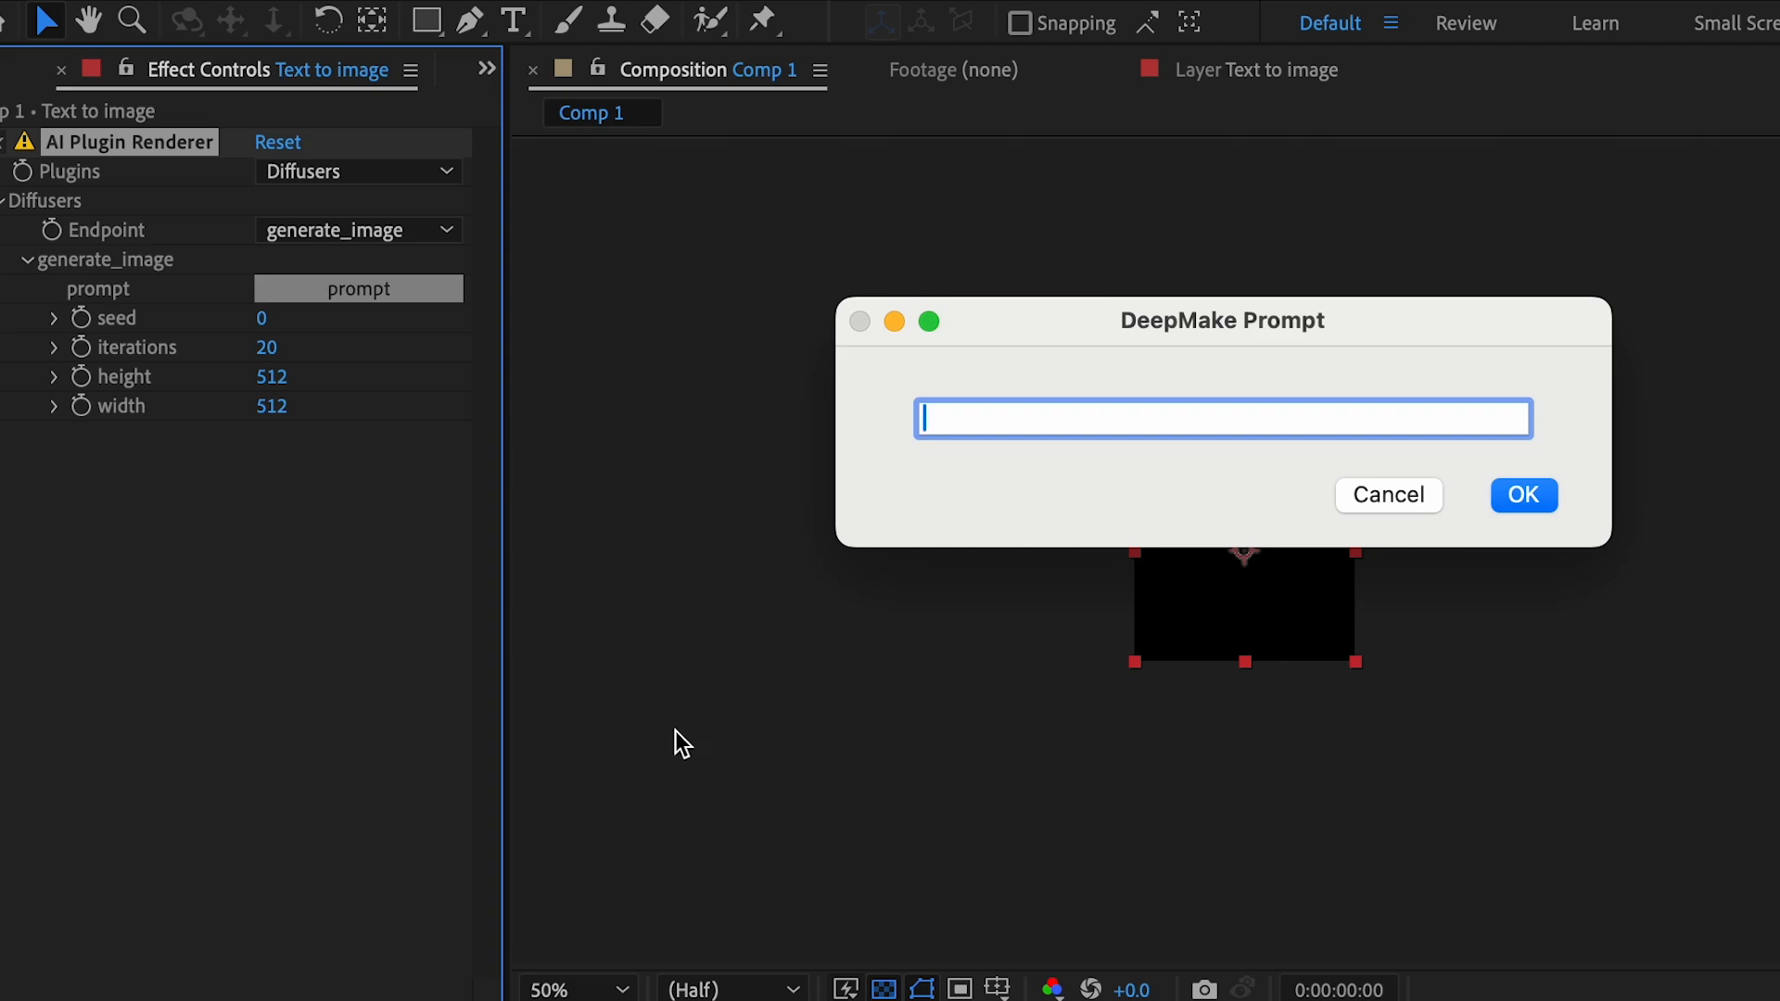
type("horse")
left_click(1537, 507)
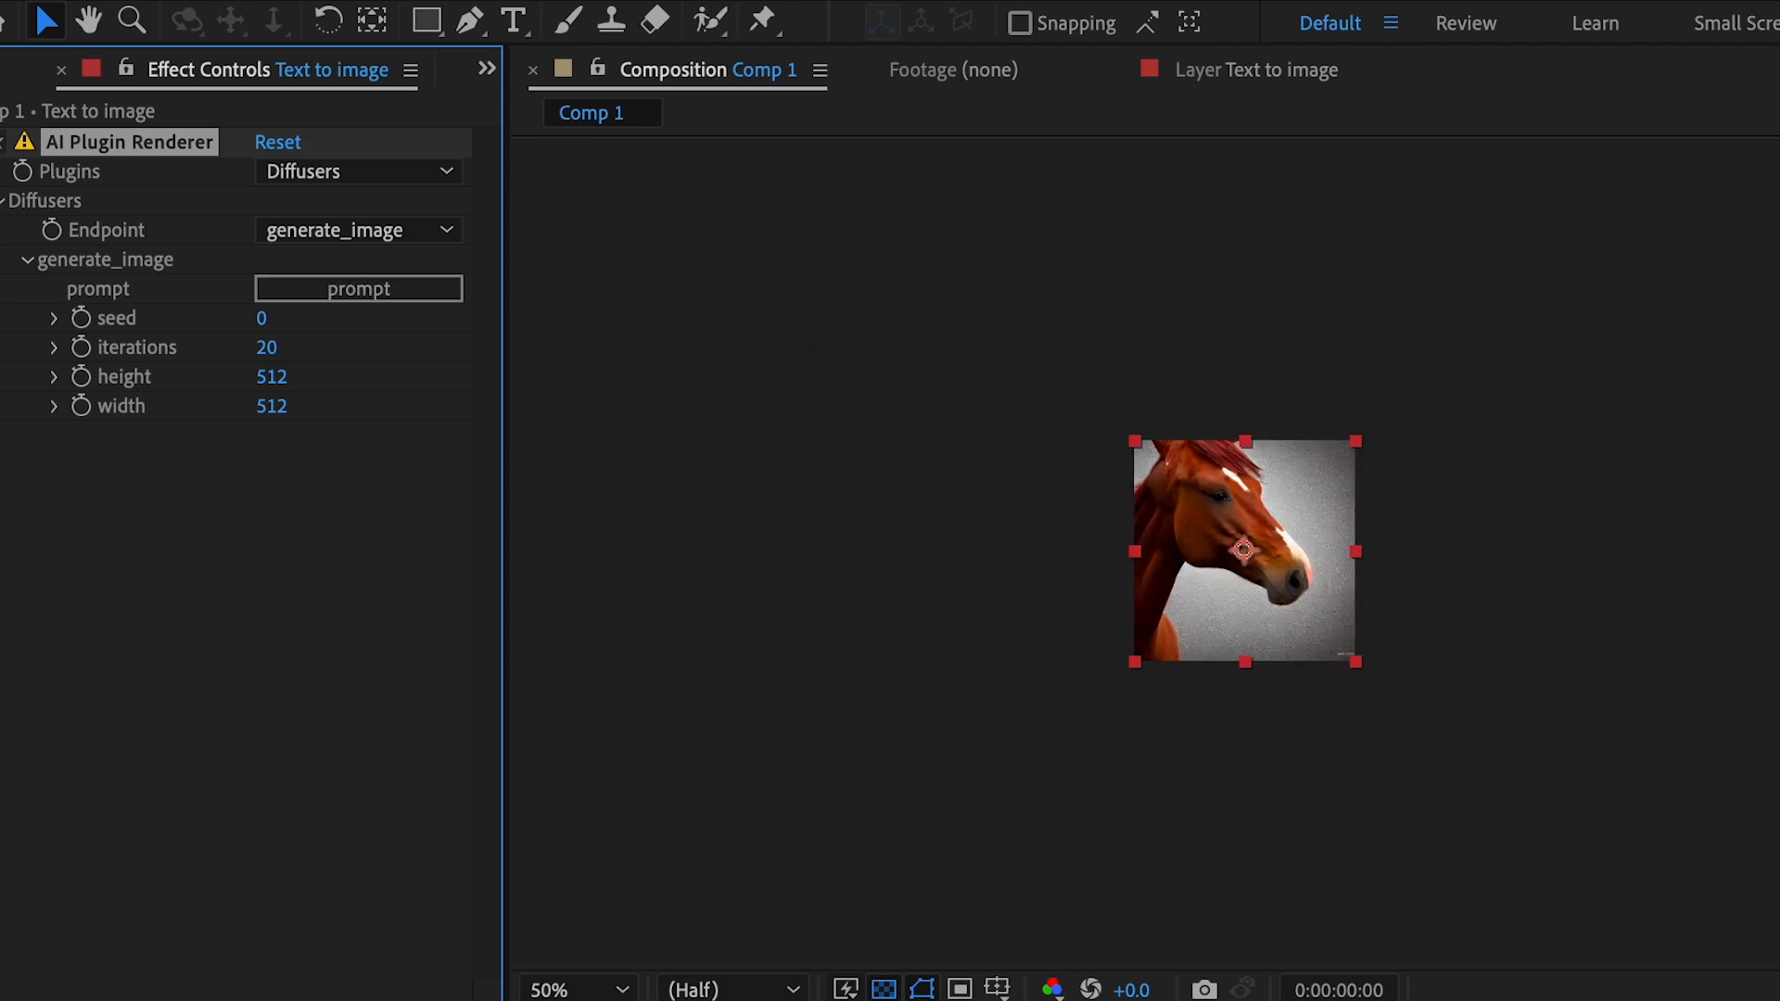
scroll(1567, 736, "up", 1)
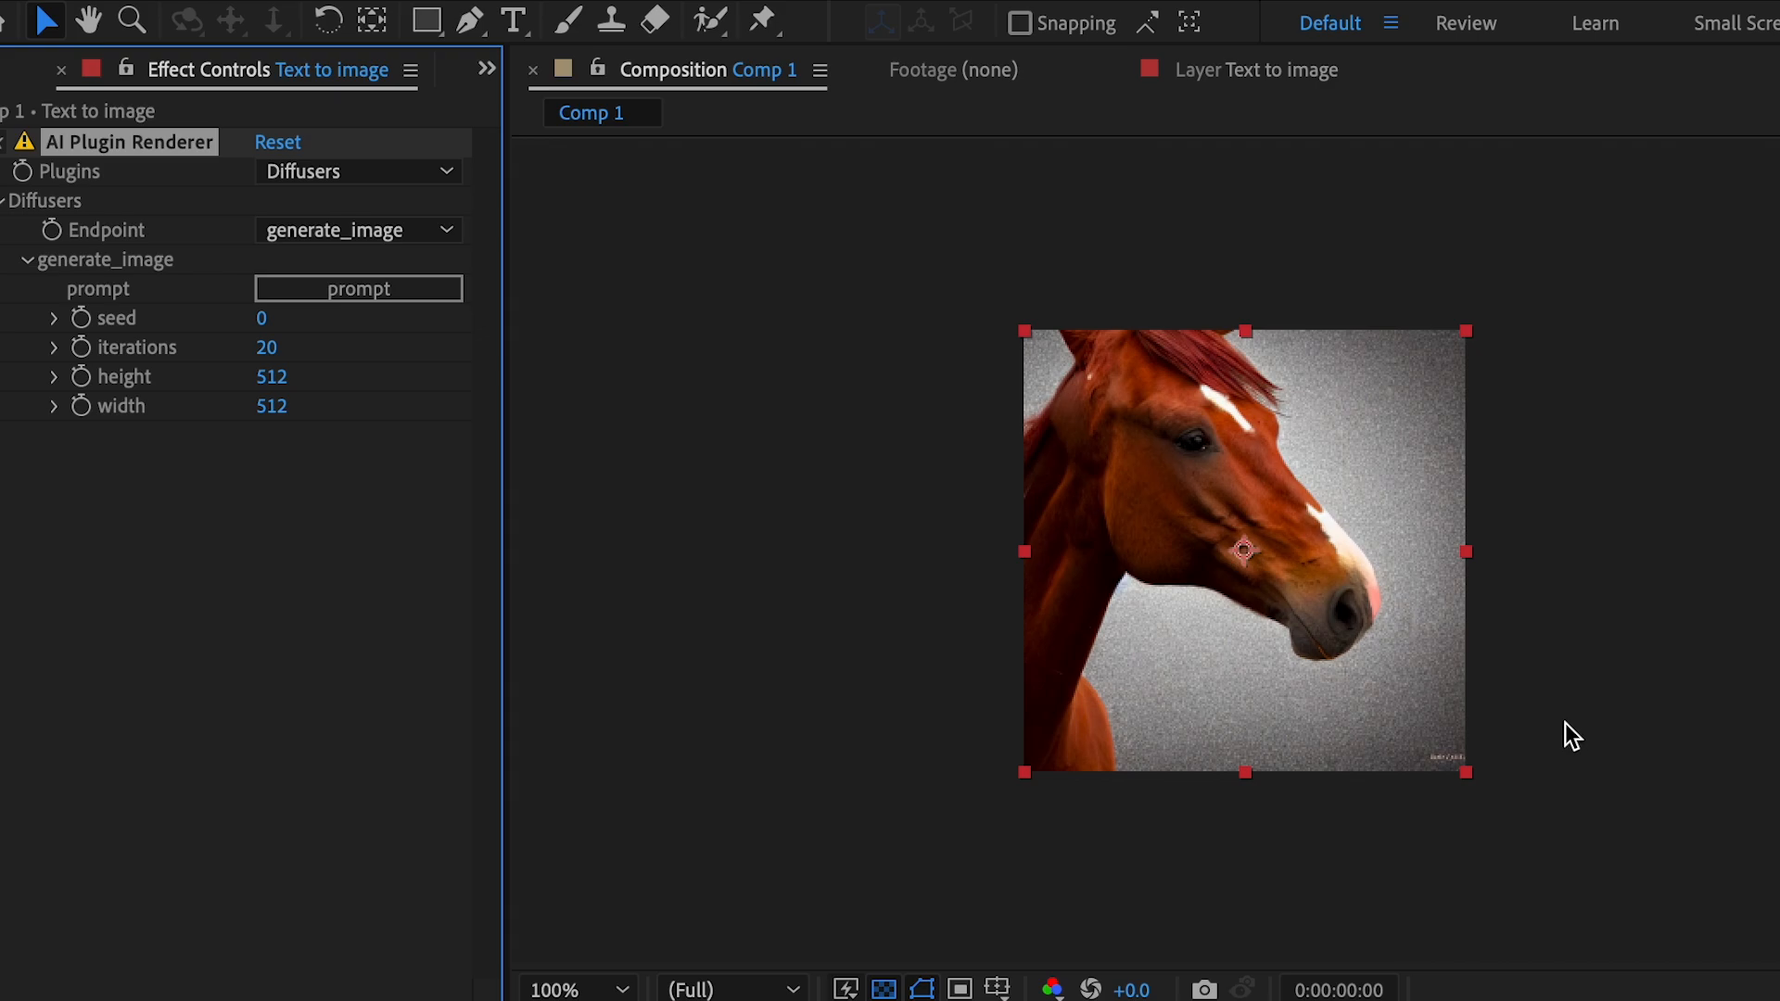
Step: Set the generate_image seed to 3 for a different horse image
left_click(262, 322)
type("3")
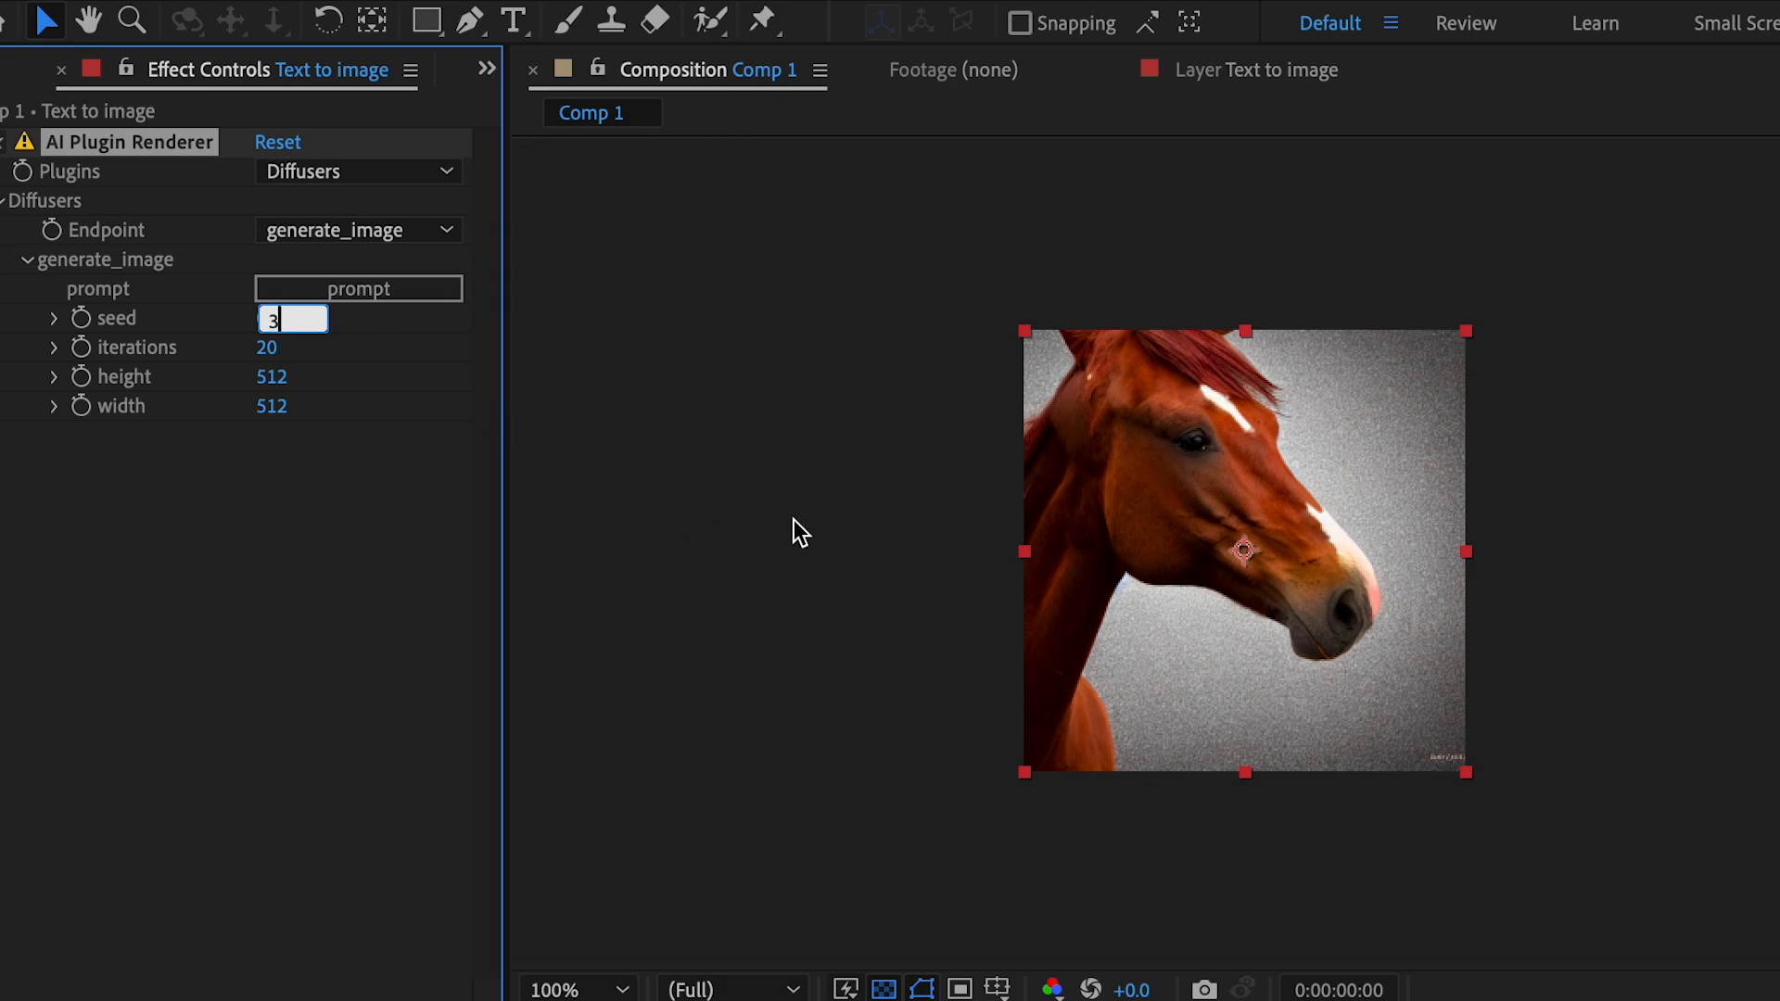
key("Return")
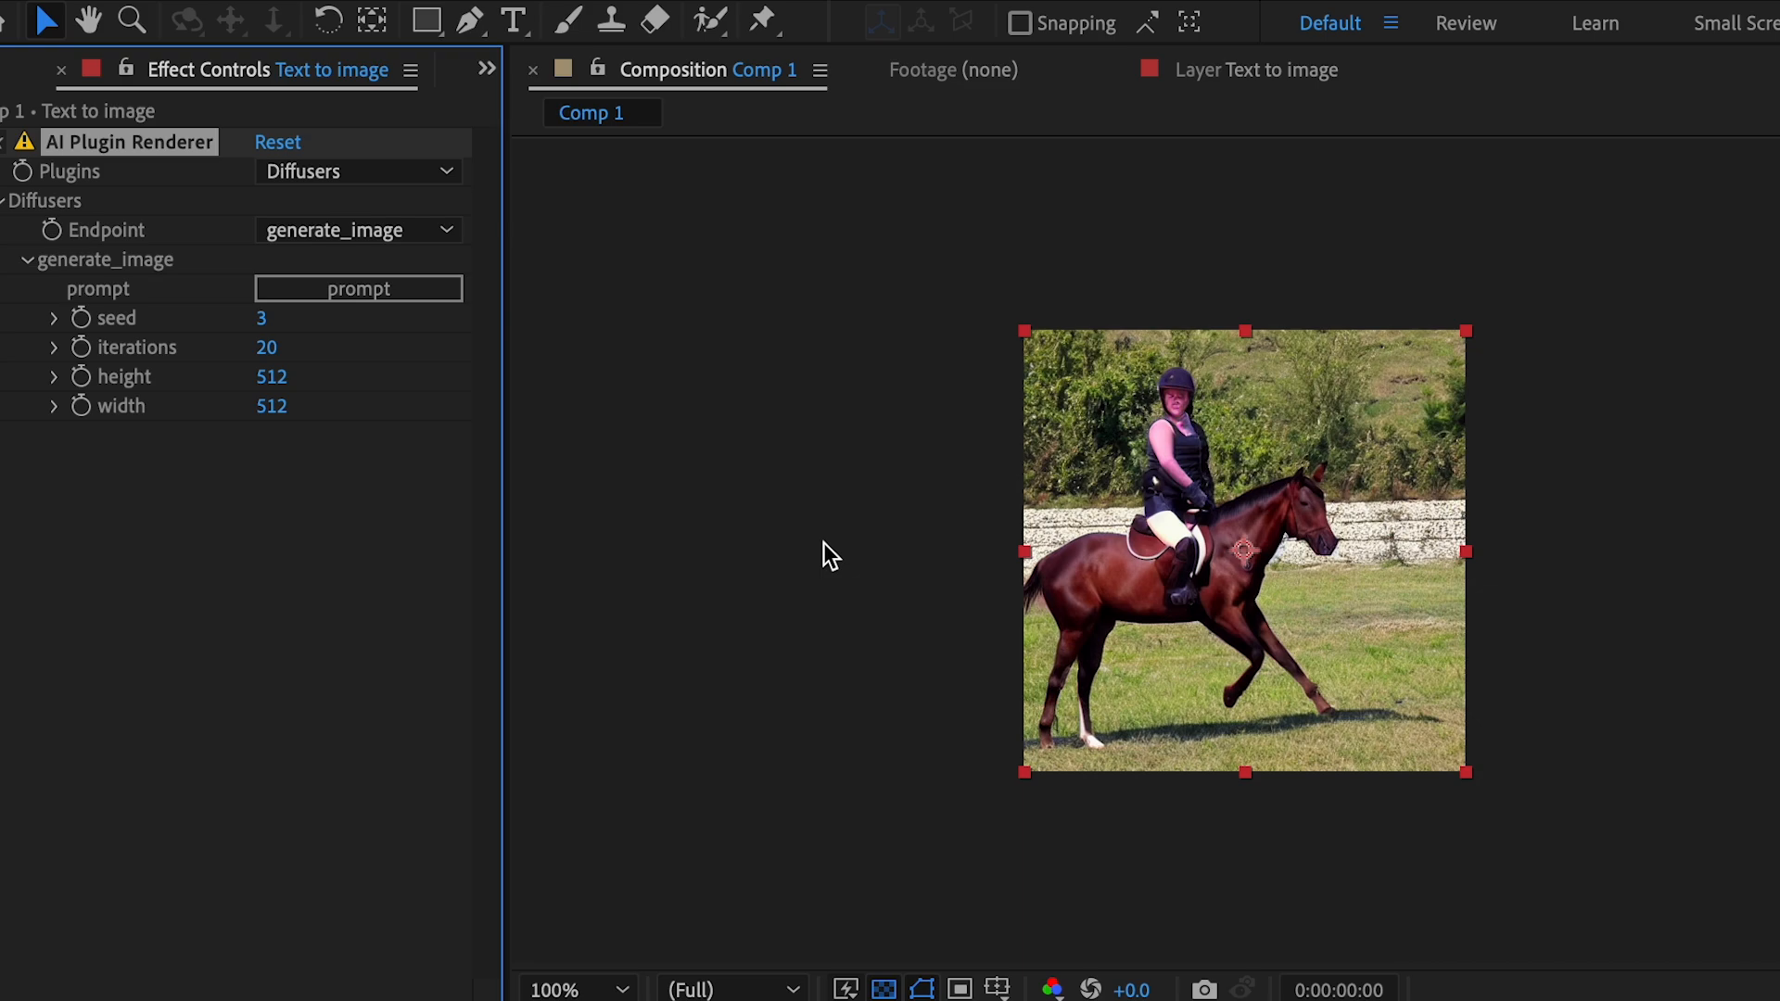
Step: Set the generate_image seed to 12
left_click(263, 325)
type("12")
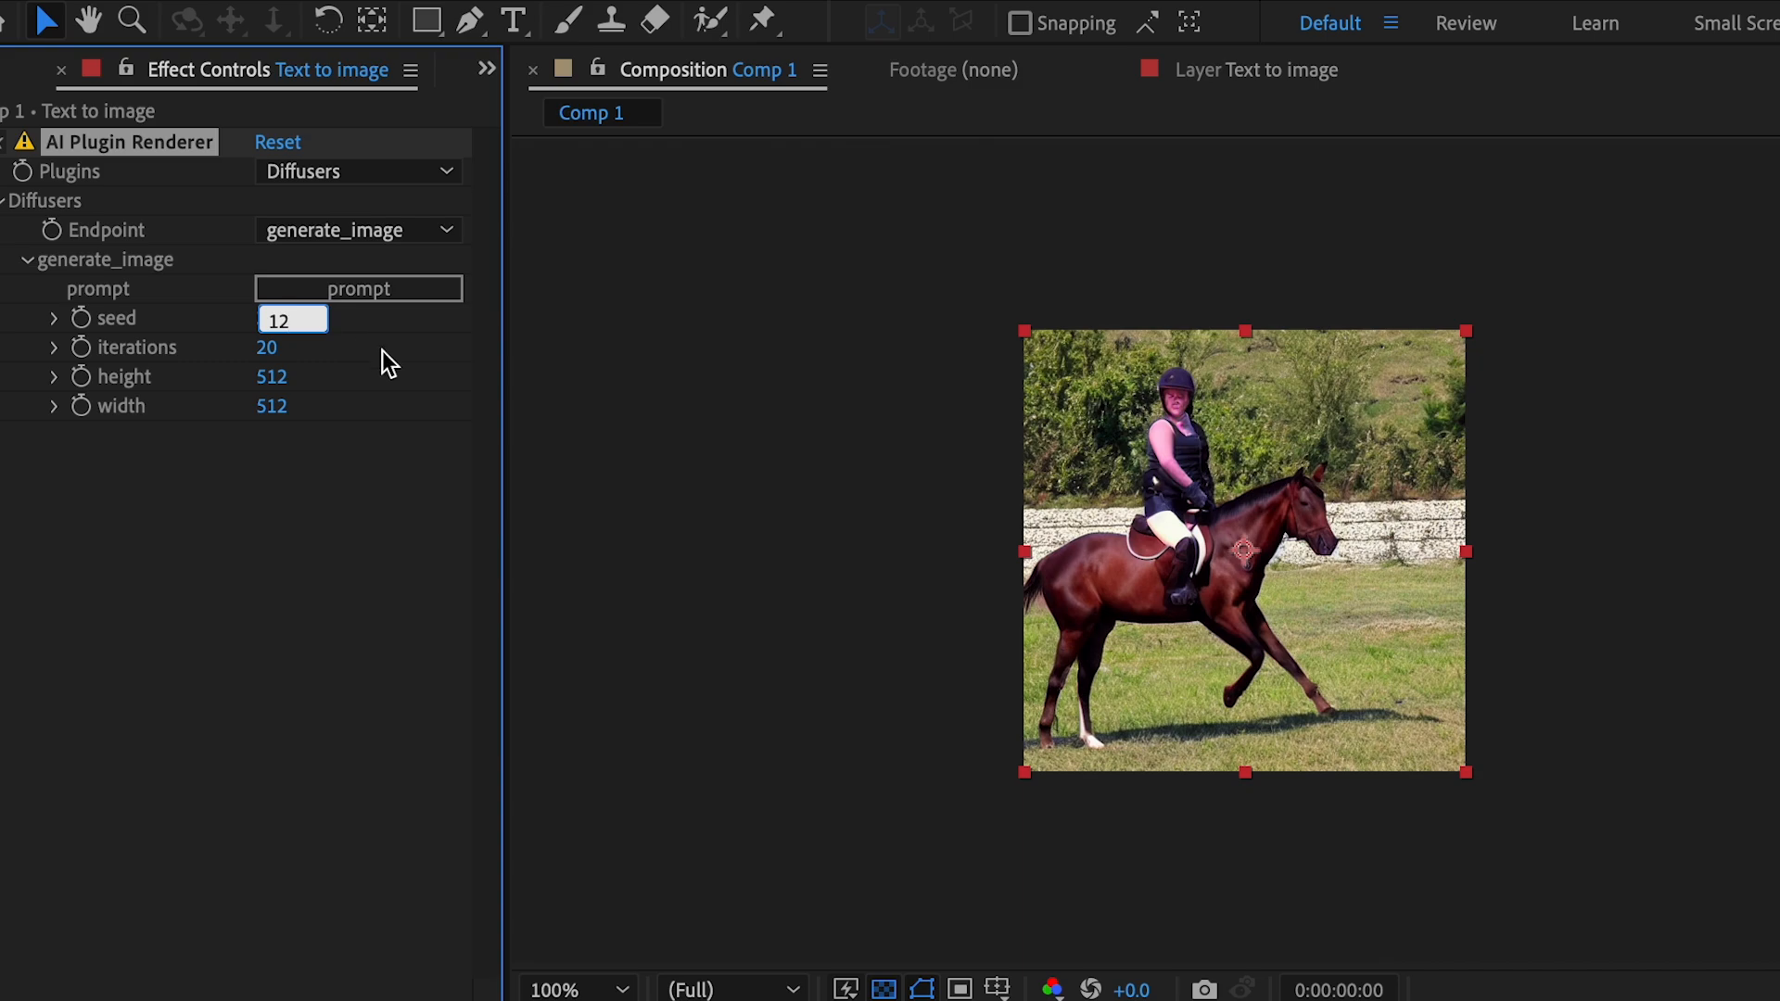
key("Return")
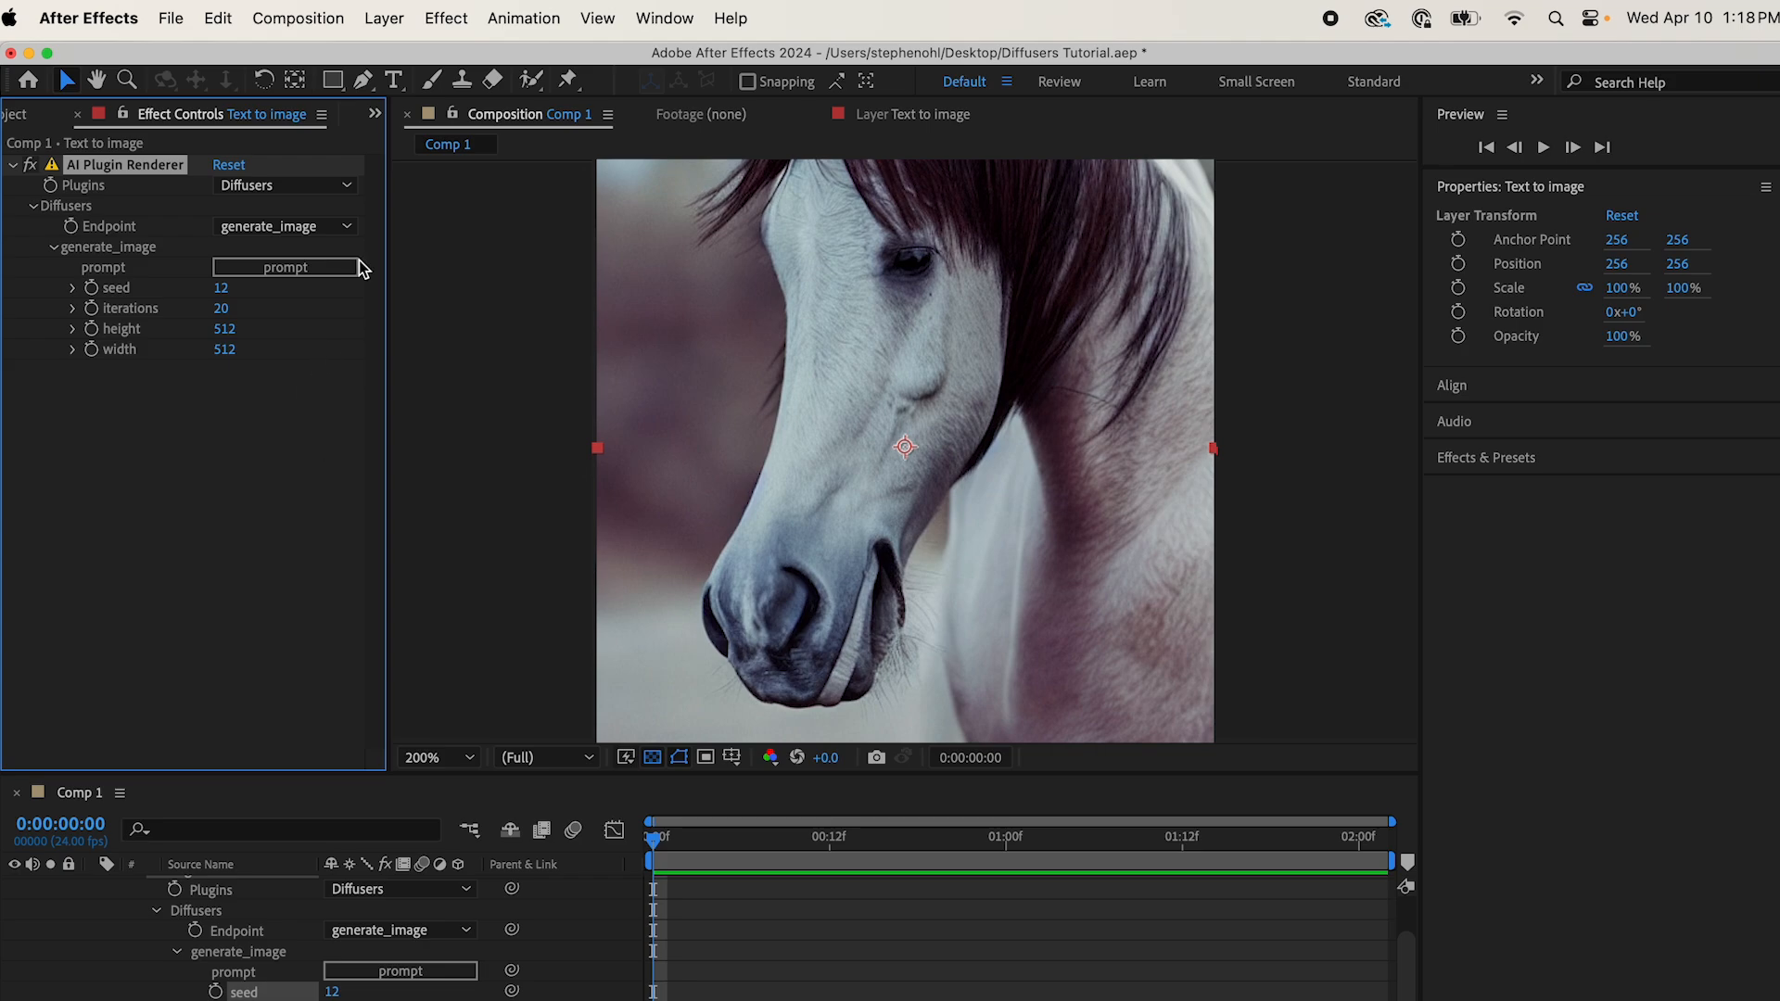
Step: Add a second AI Plugin Renderer effect to the "Text to image" layer and collapse the first effect's Diffusers settings
left_click(474, 25)
mouse_move(593, 379)
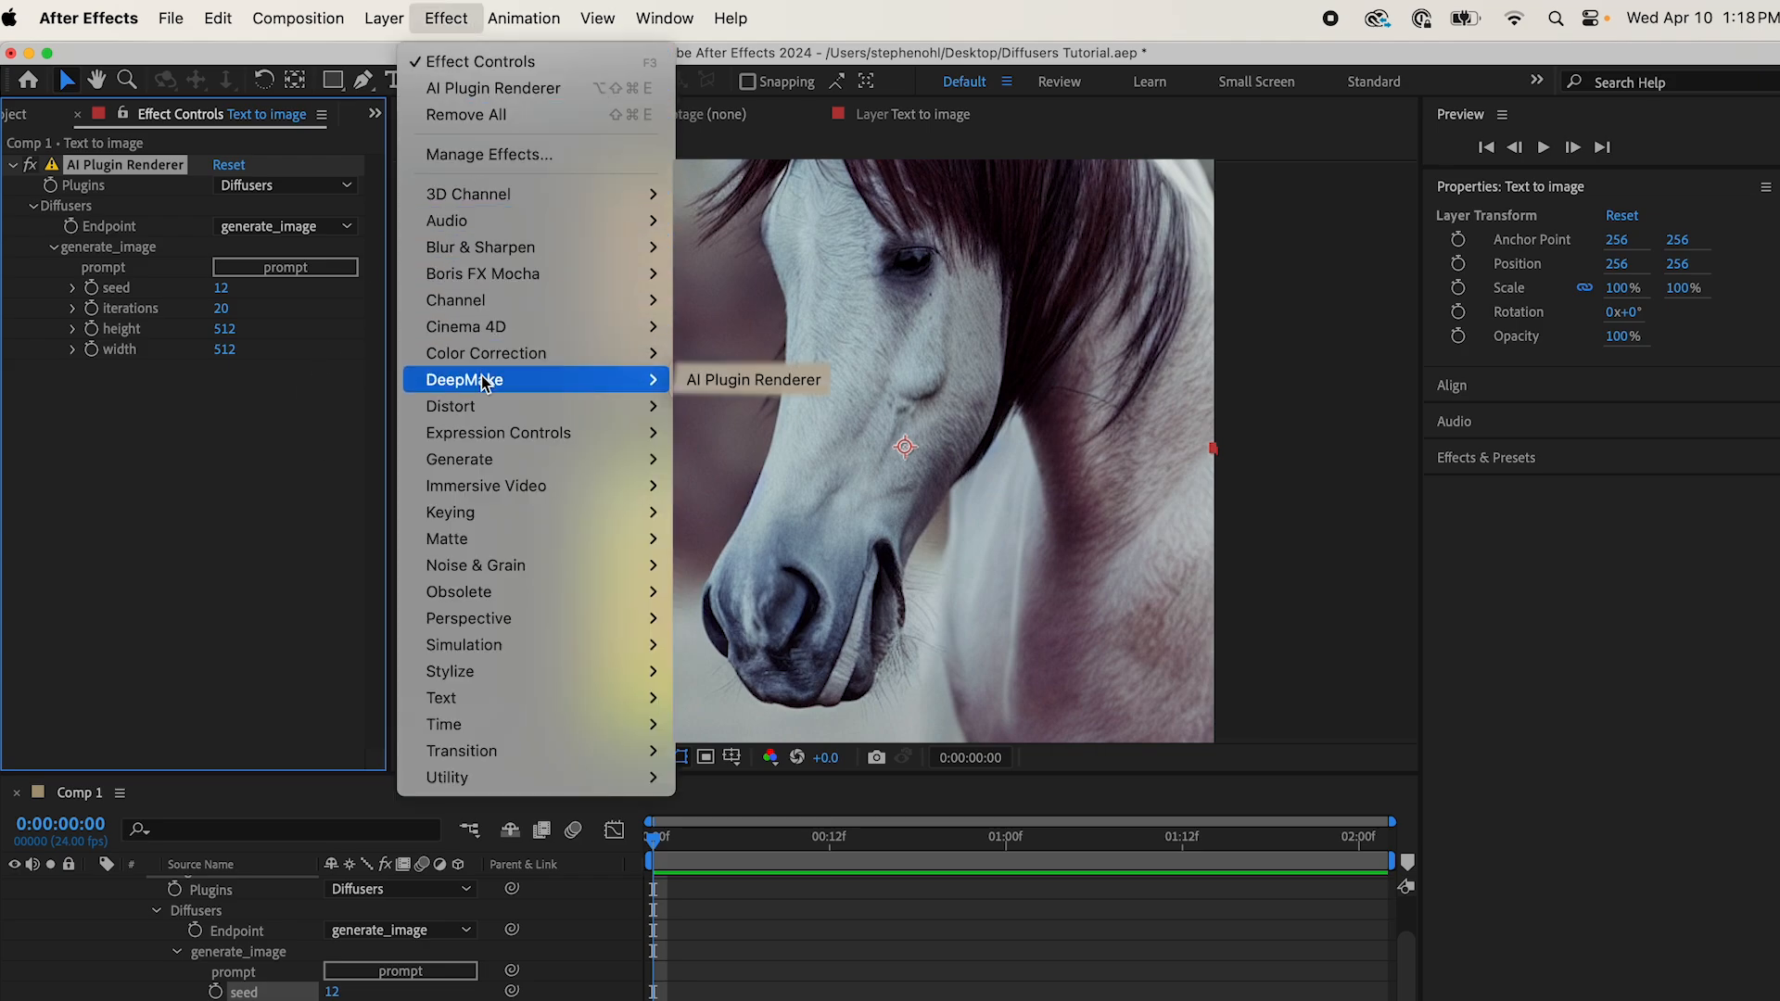
left_click(697, 382)
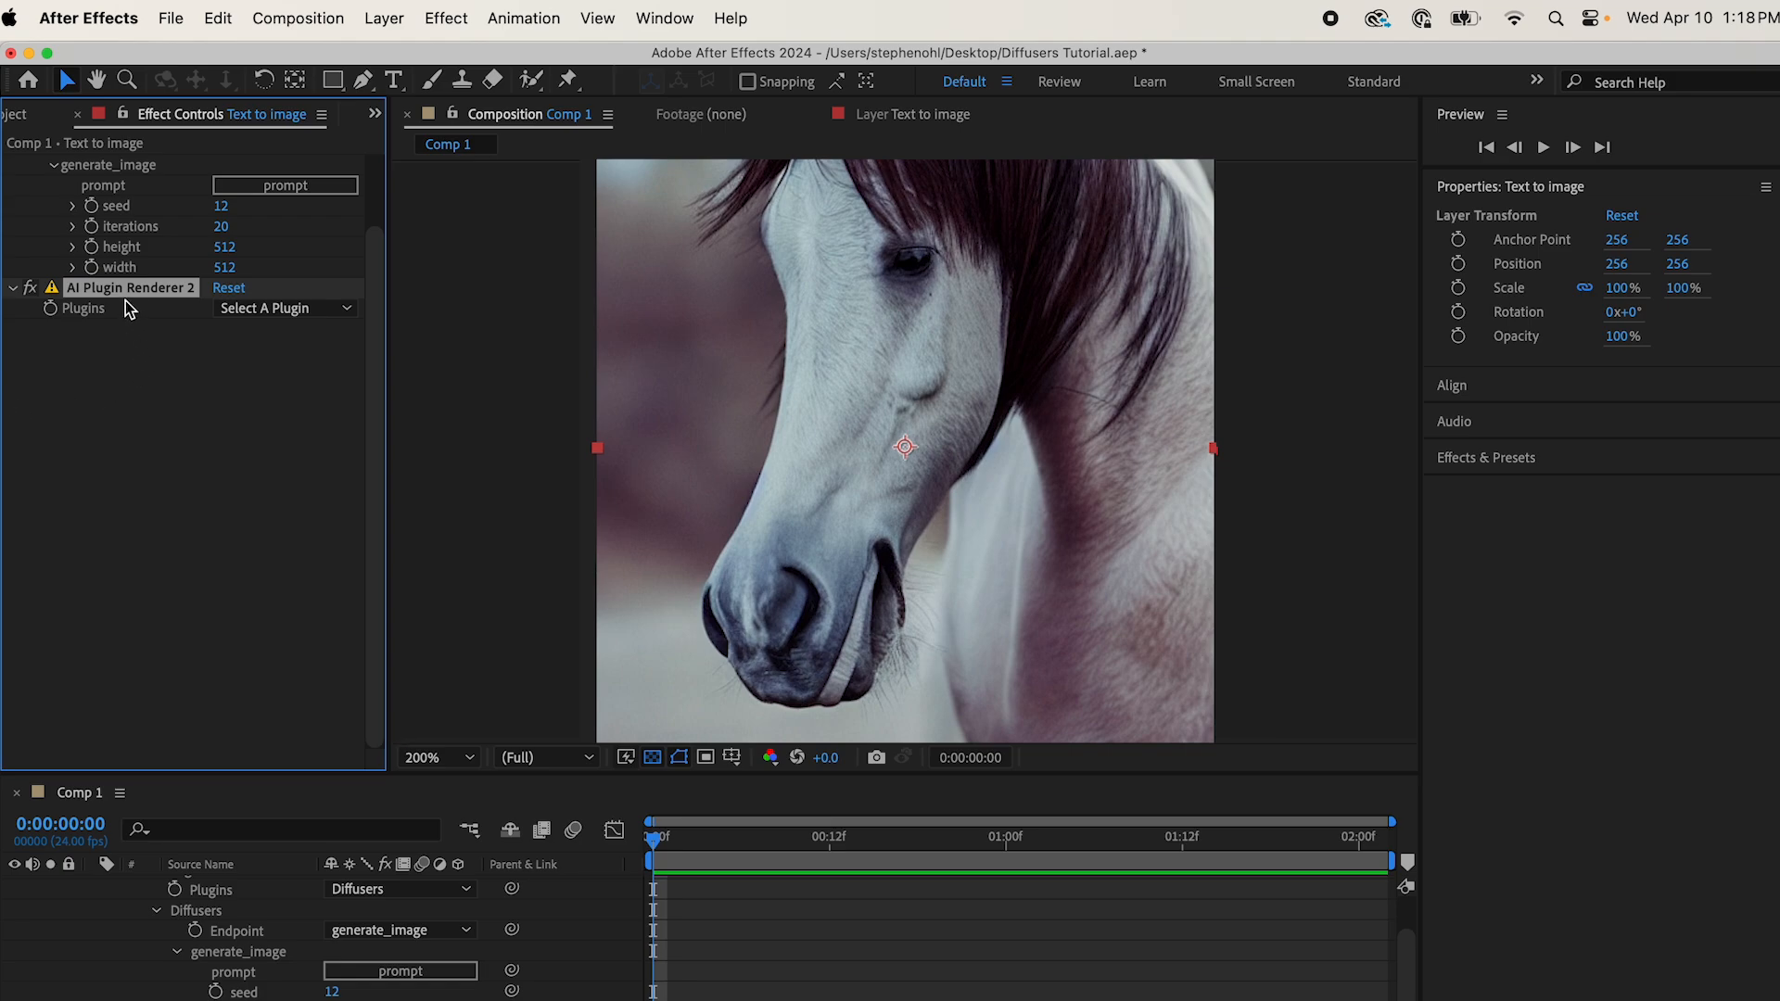
scroll(223, 434, "up", 3)
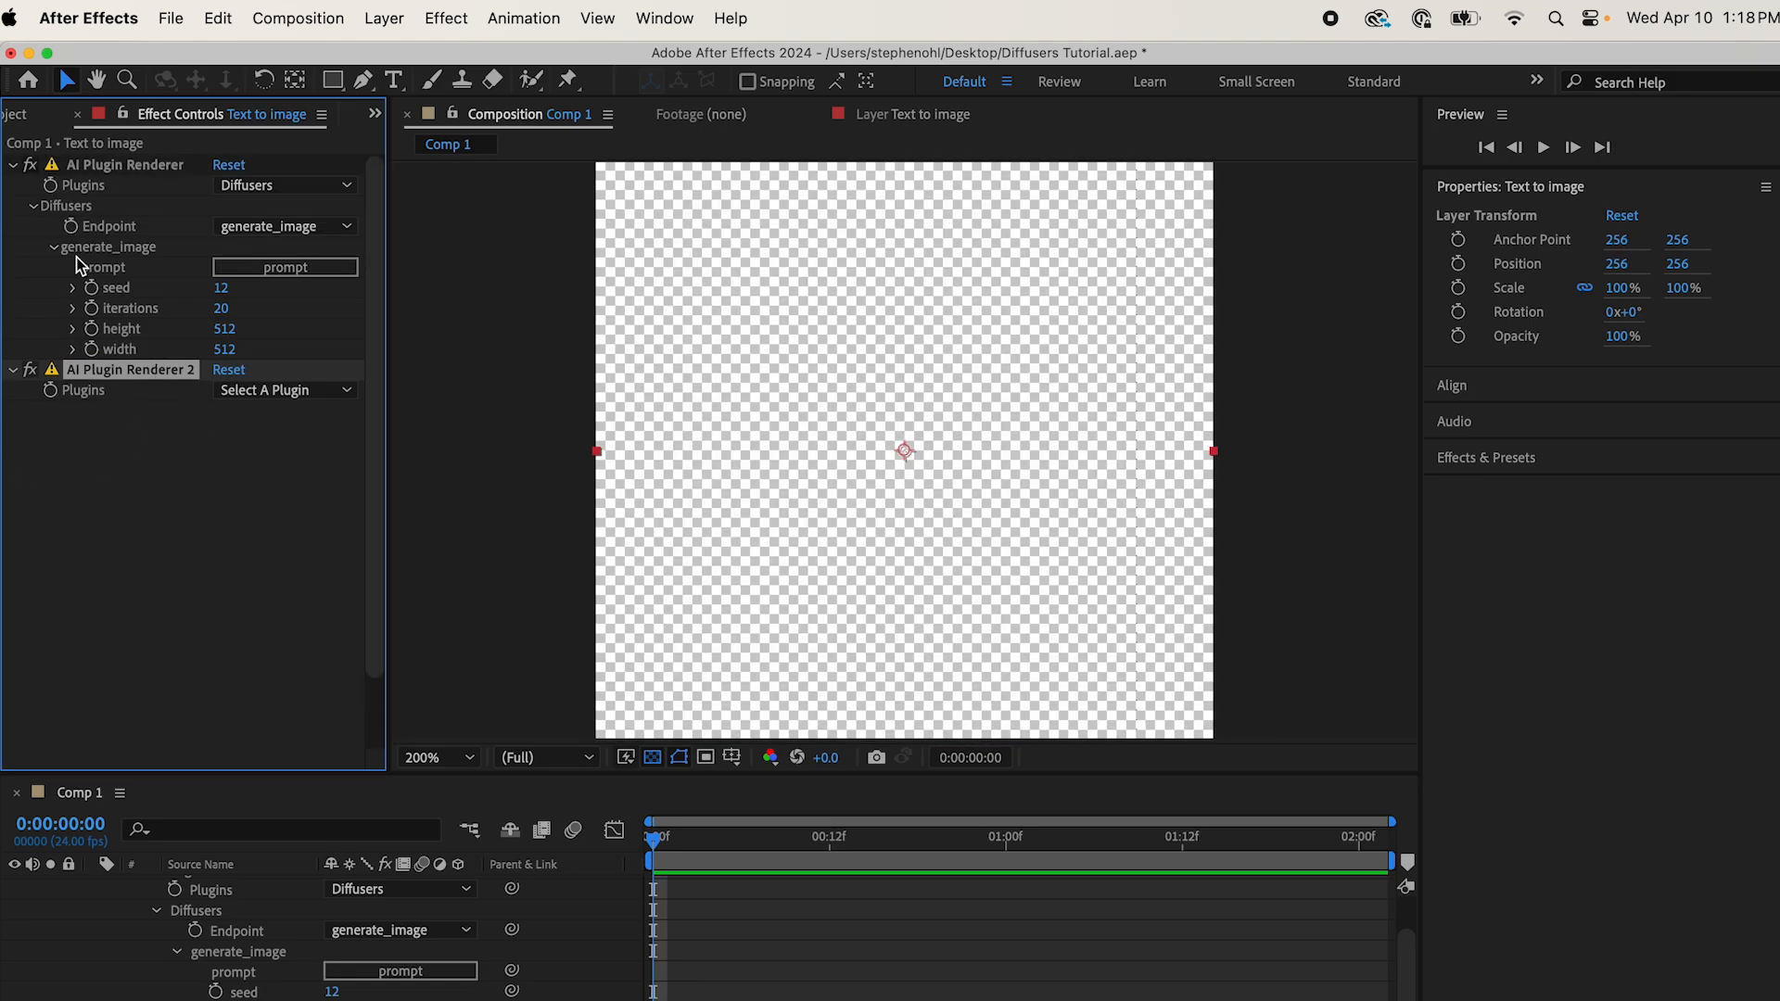
left_click(34, 207)
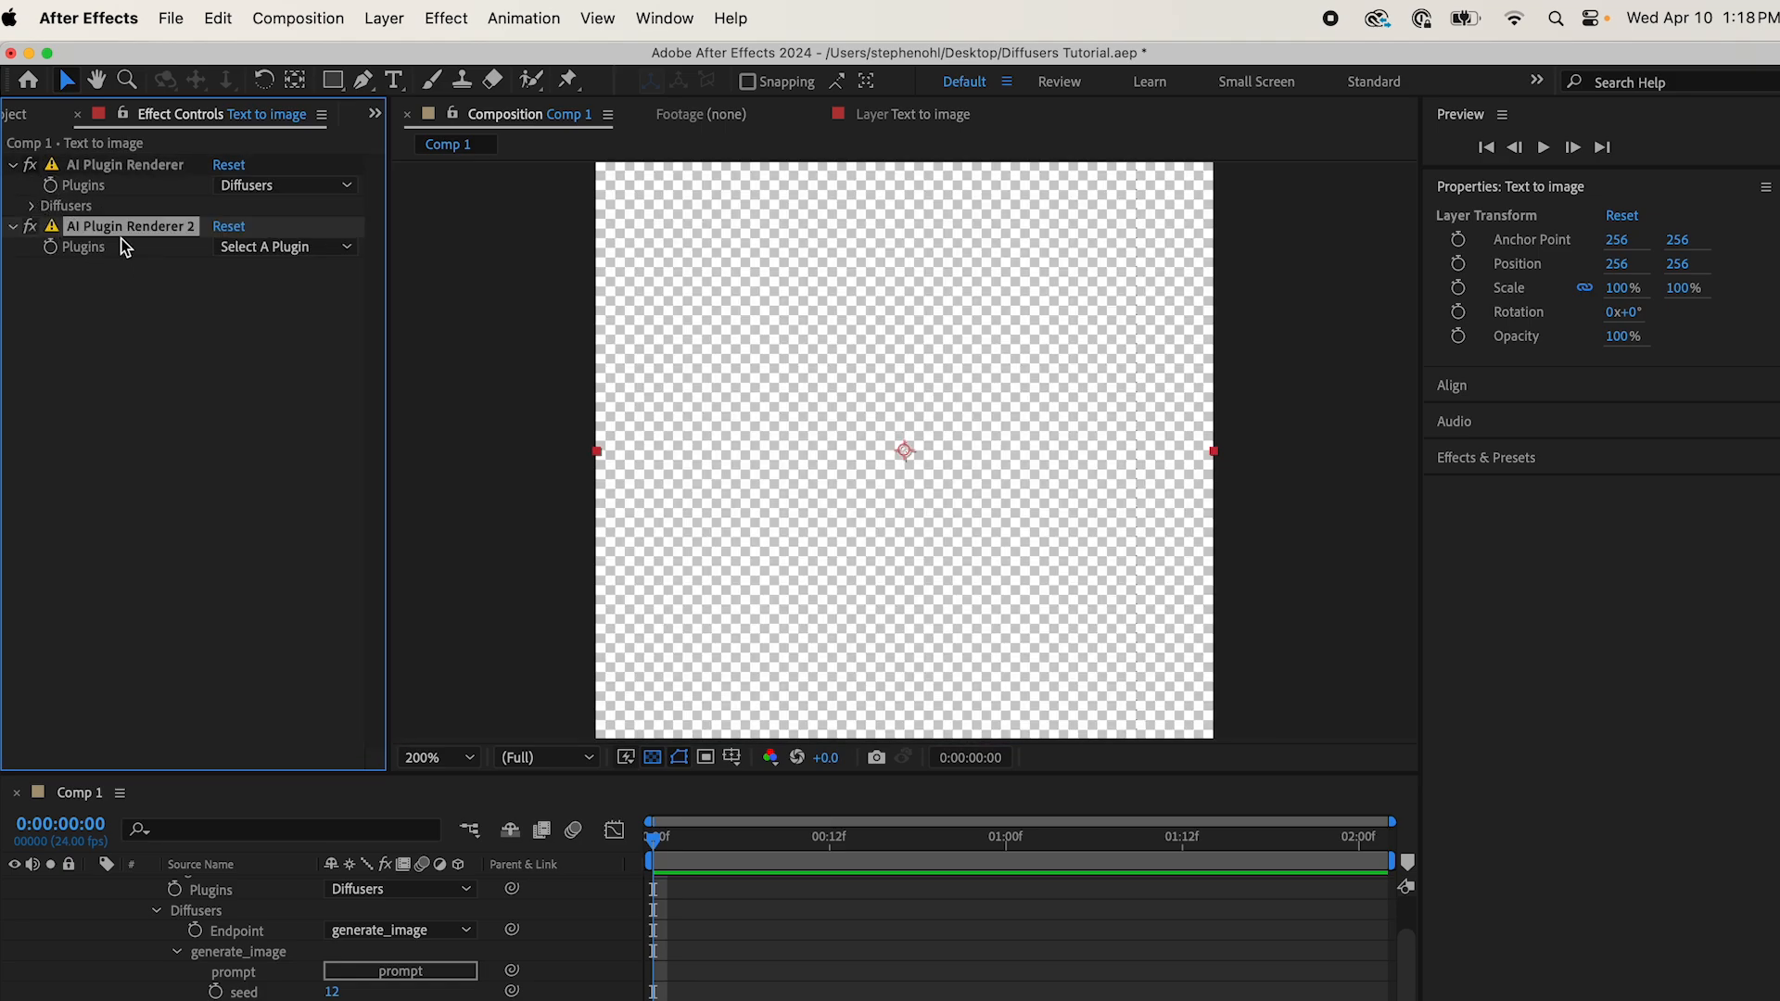
Step: Show the layer on its own and set the second AI Plugin Renderer's plugin to Diffusers with the refine_image endpoint
left_click(898, 115)
key("comma")
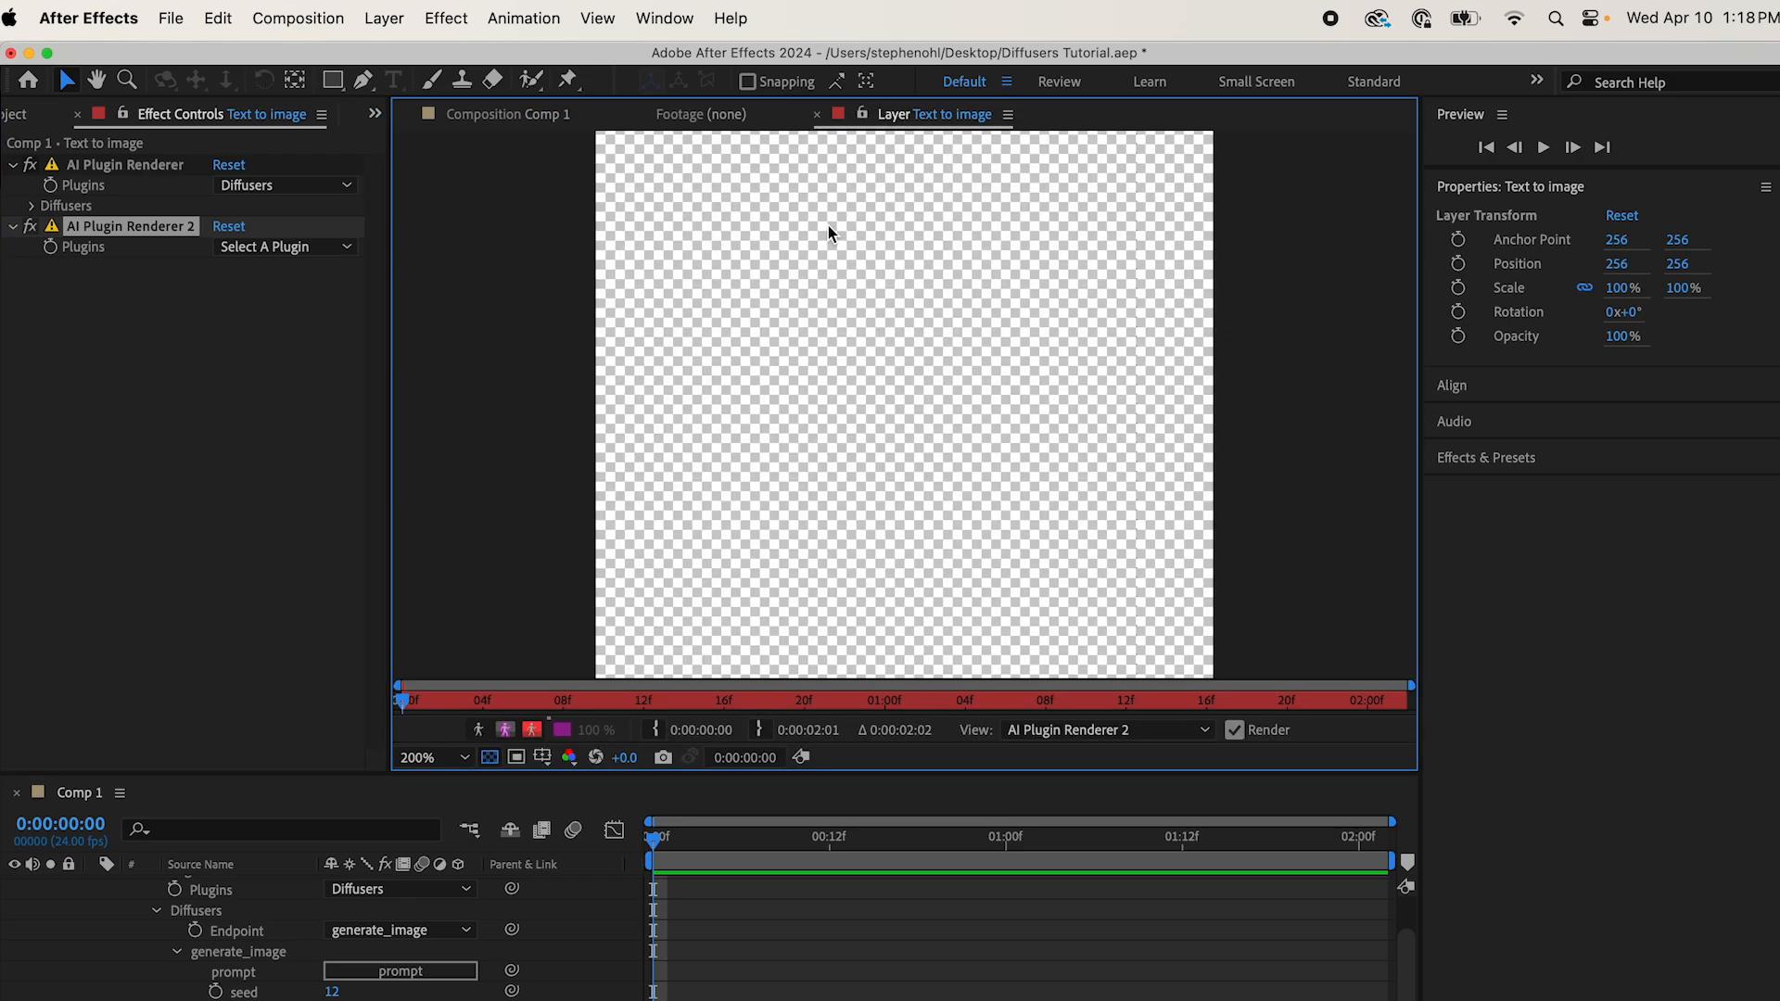
left_click(289, 252)
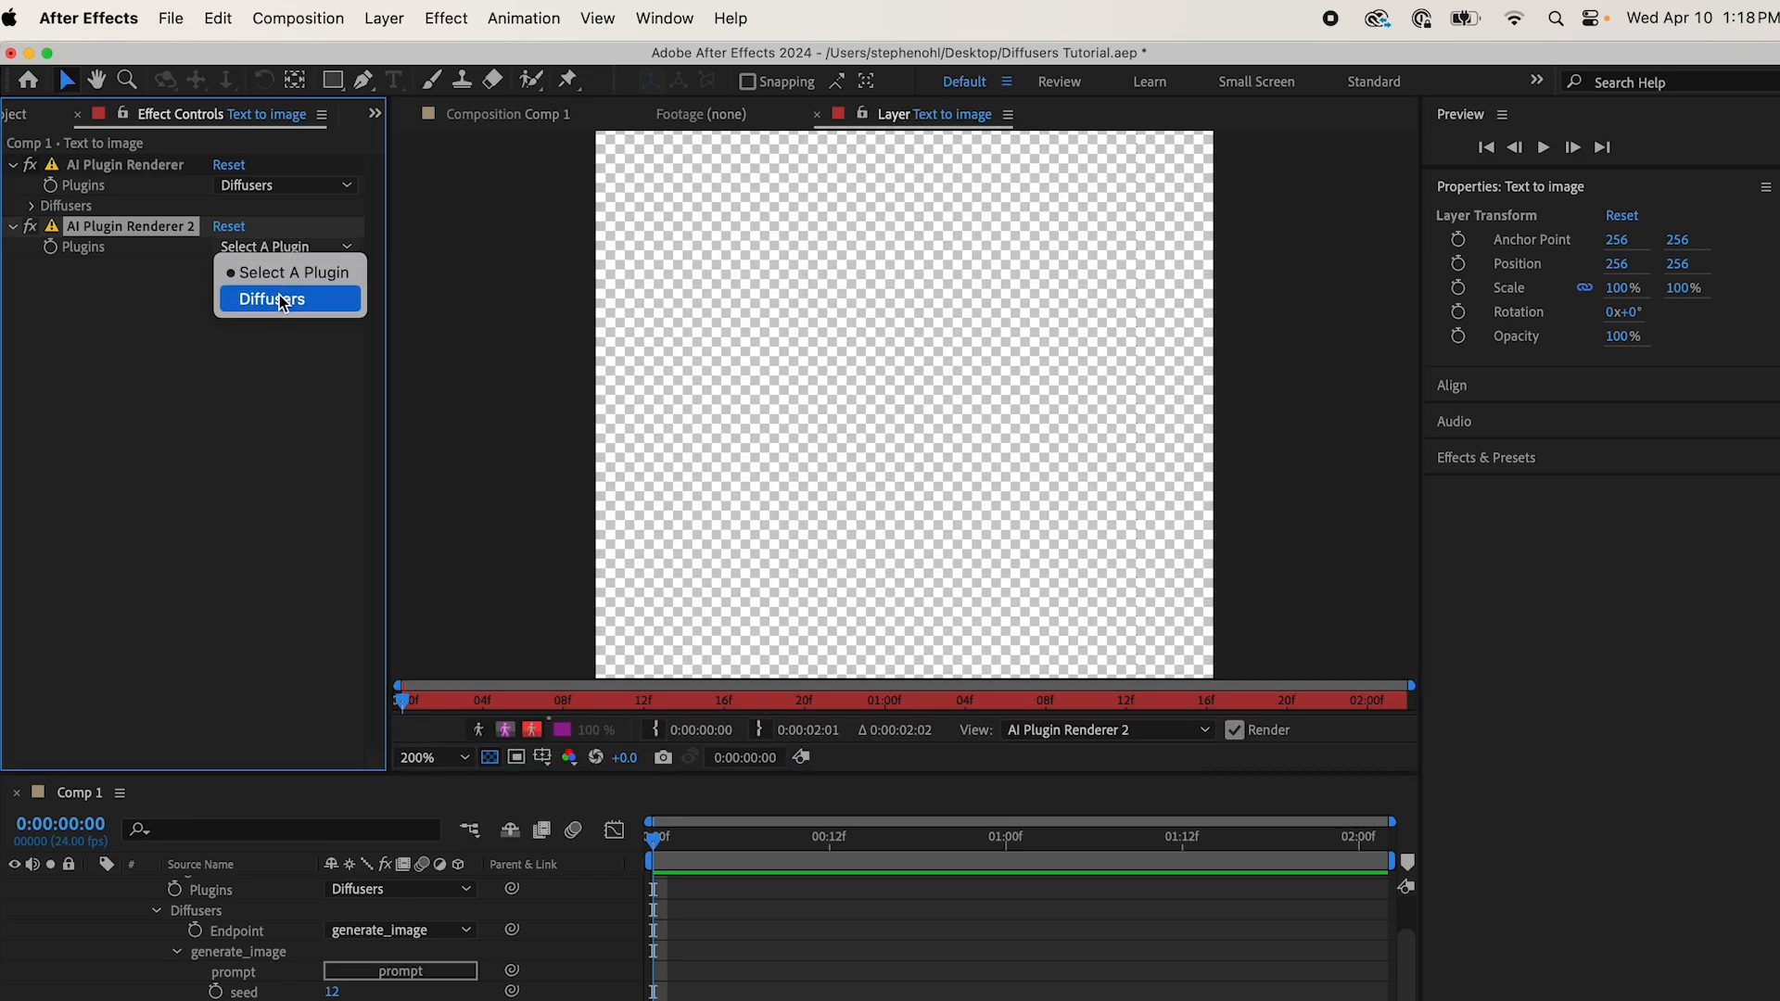
left_click(280, 297)
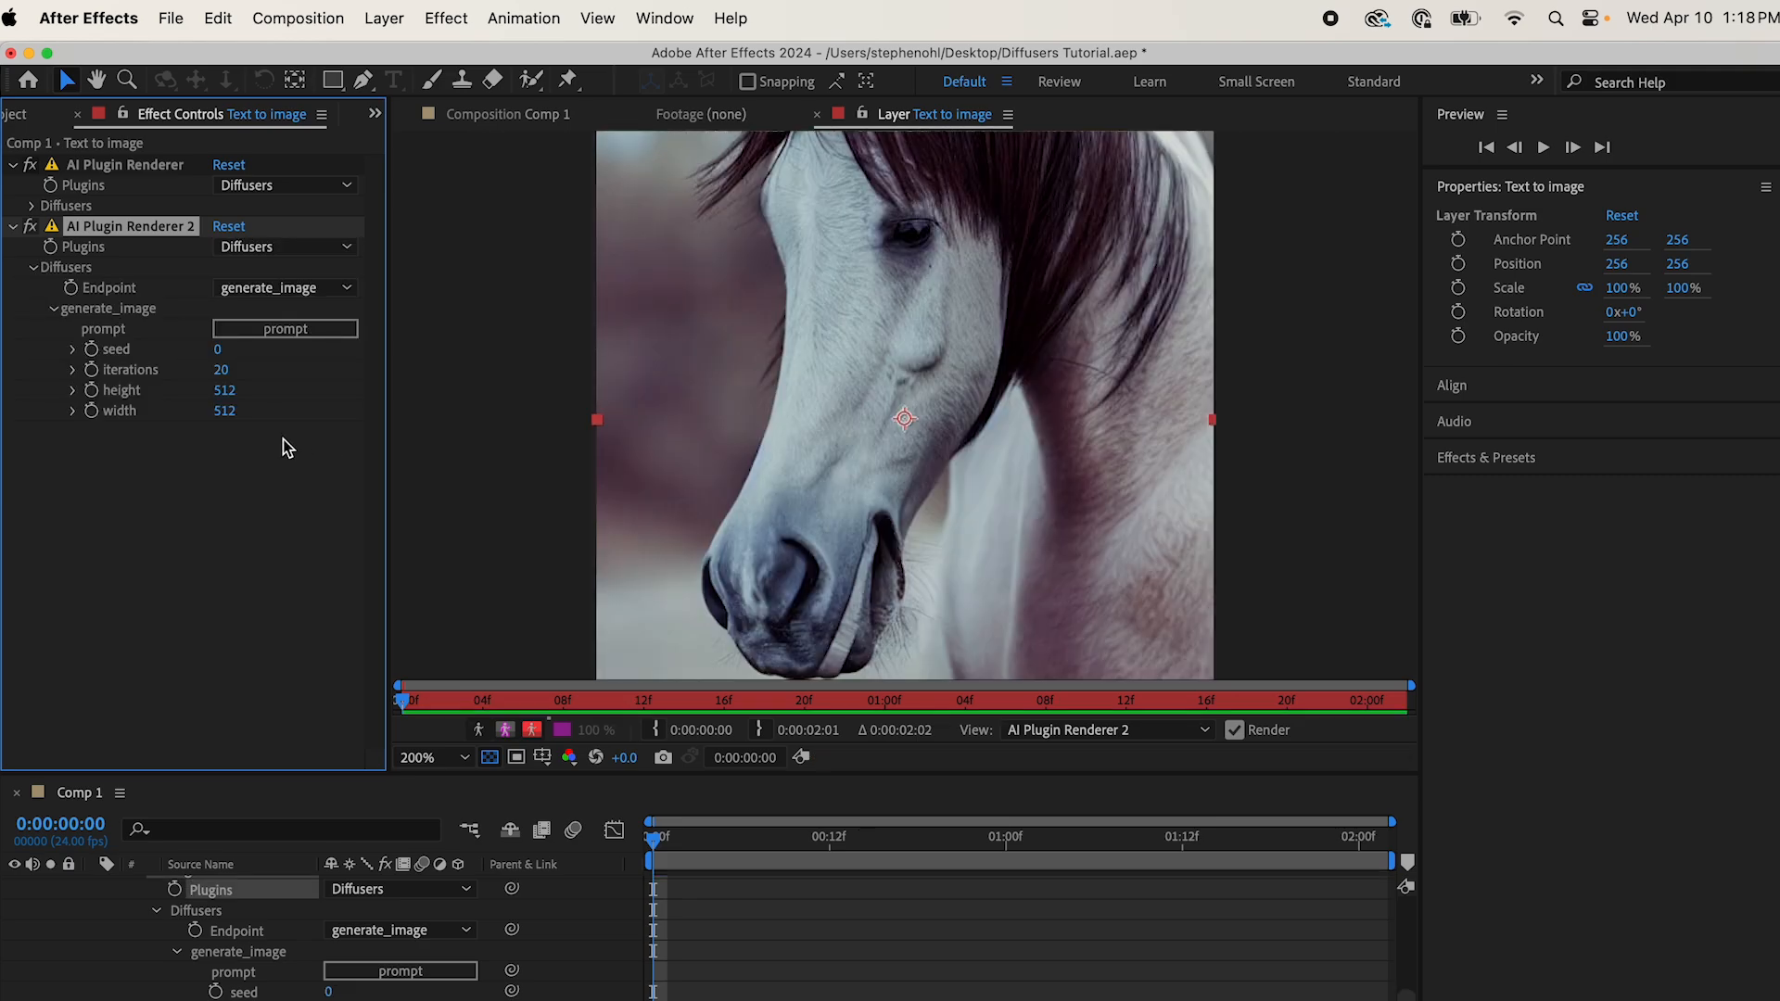
left_click(297, 289)
left_click(287, 339)
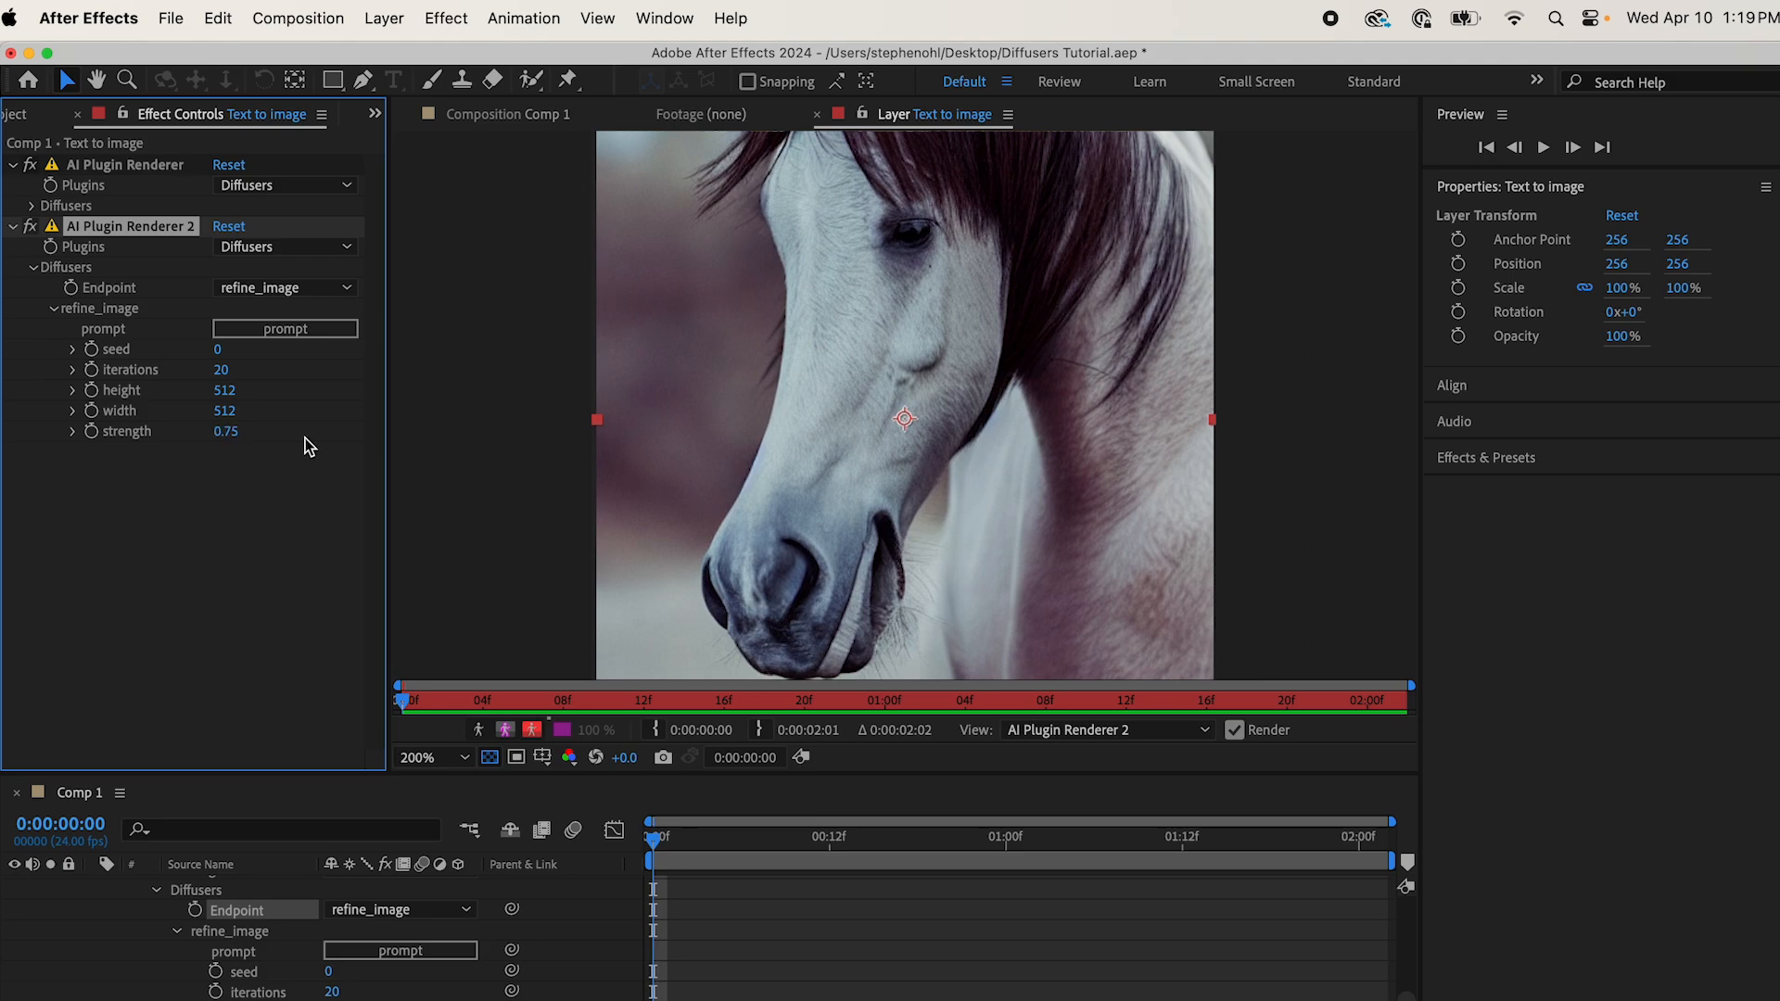
Step: Set the refine_image strength to 0.50 and its prompt to "zebra"
left_click(227, 433)
type(".5")
left_click(299, 520)
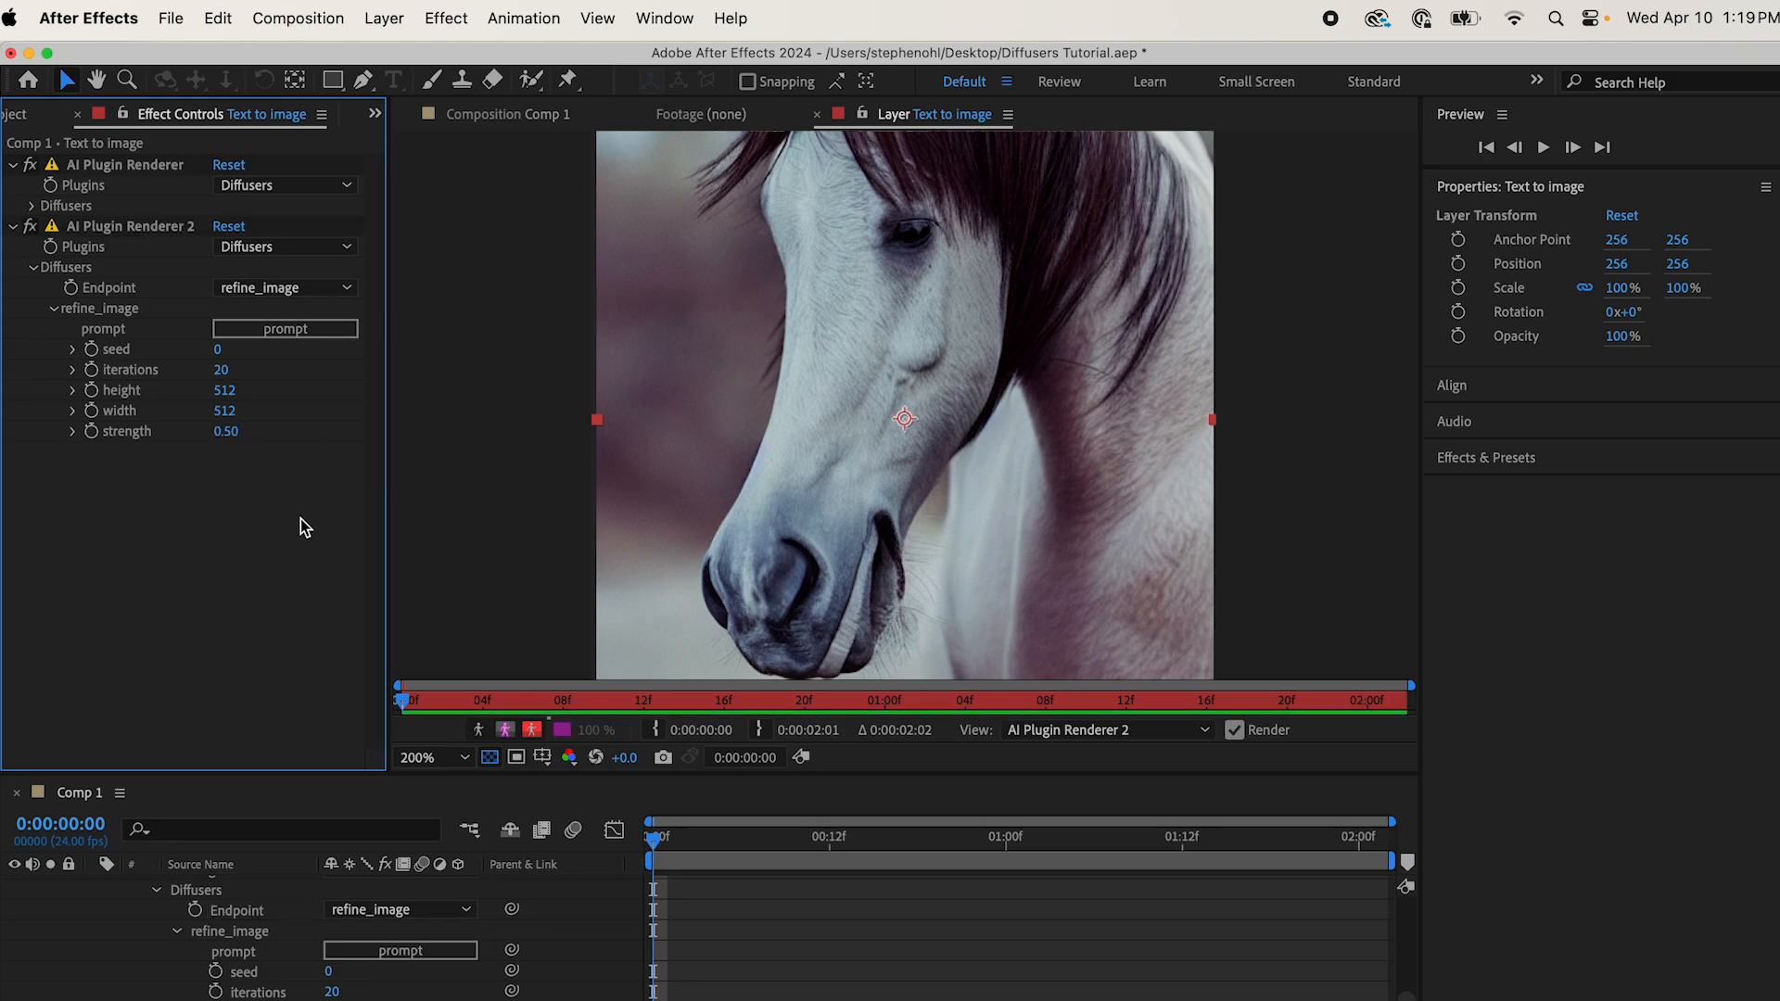
left_click(313, 334)
type("zebra")
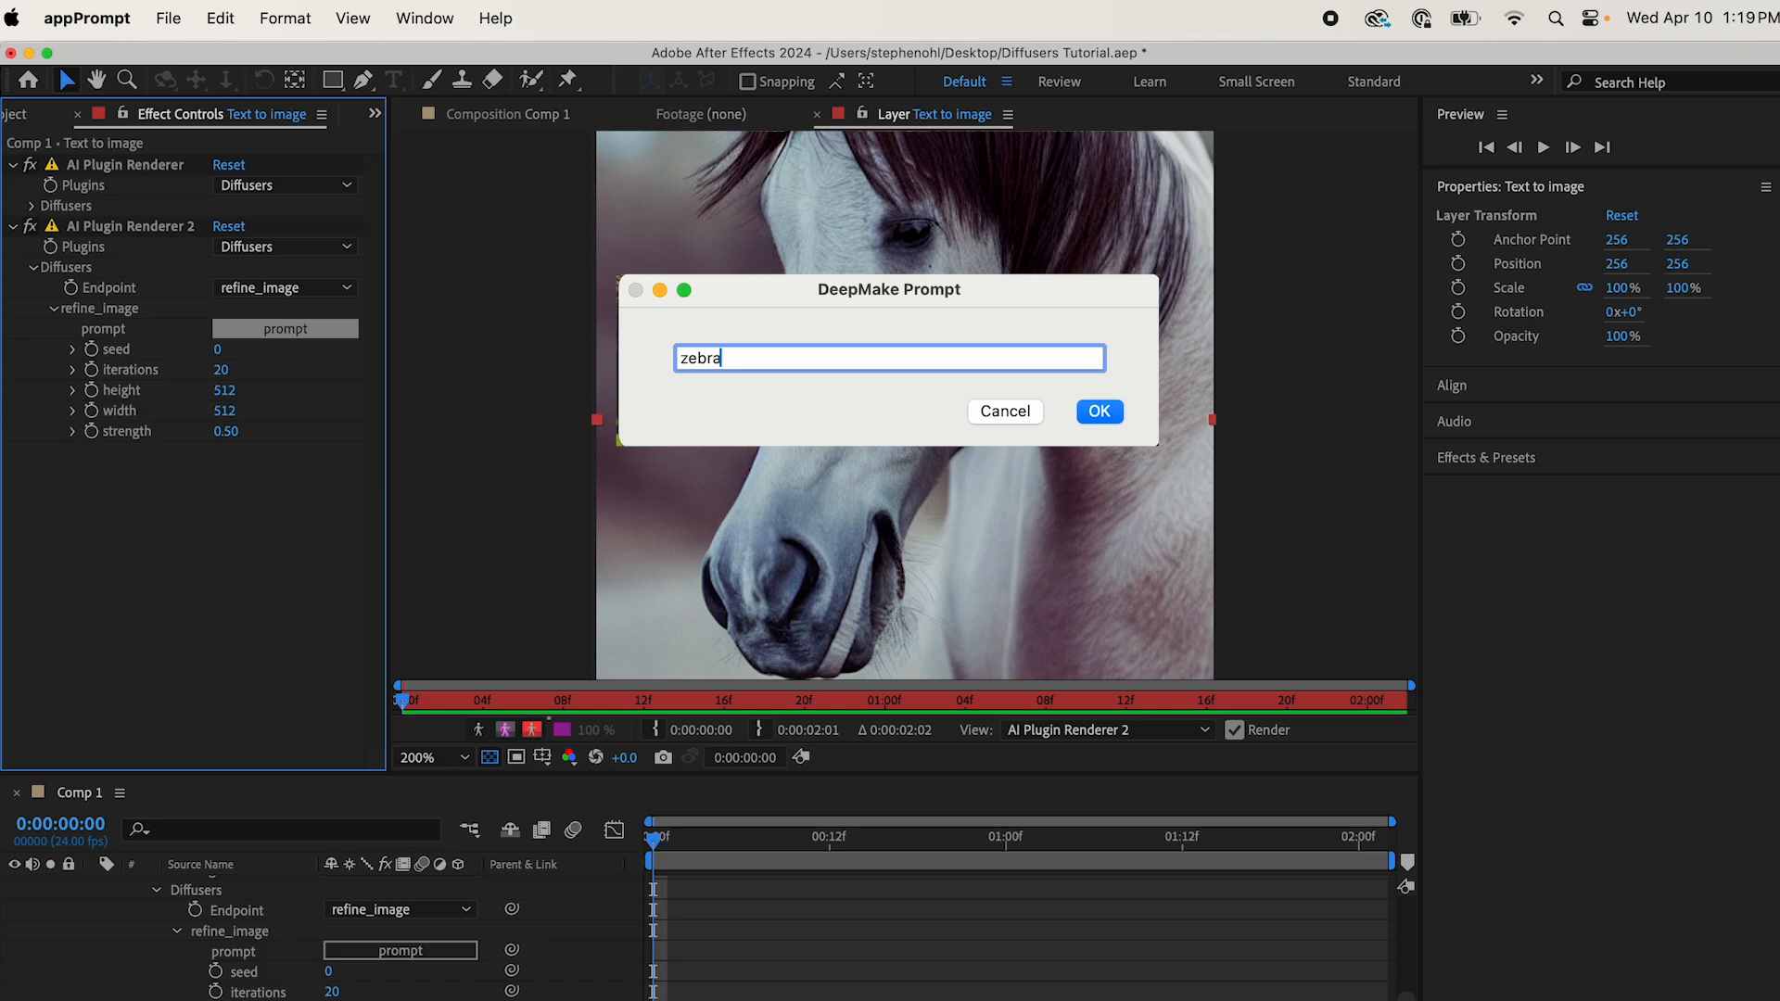
left_click(1104, 415)
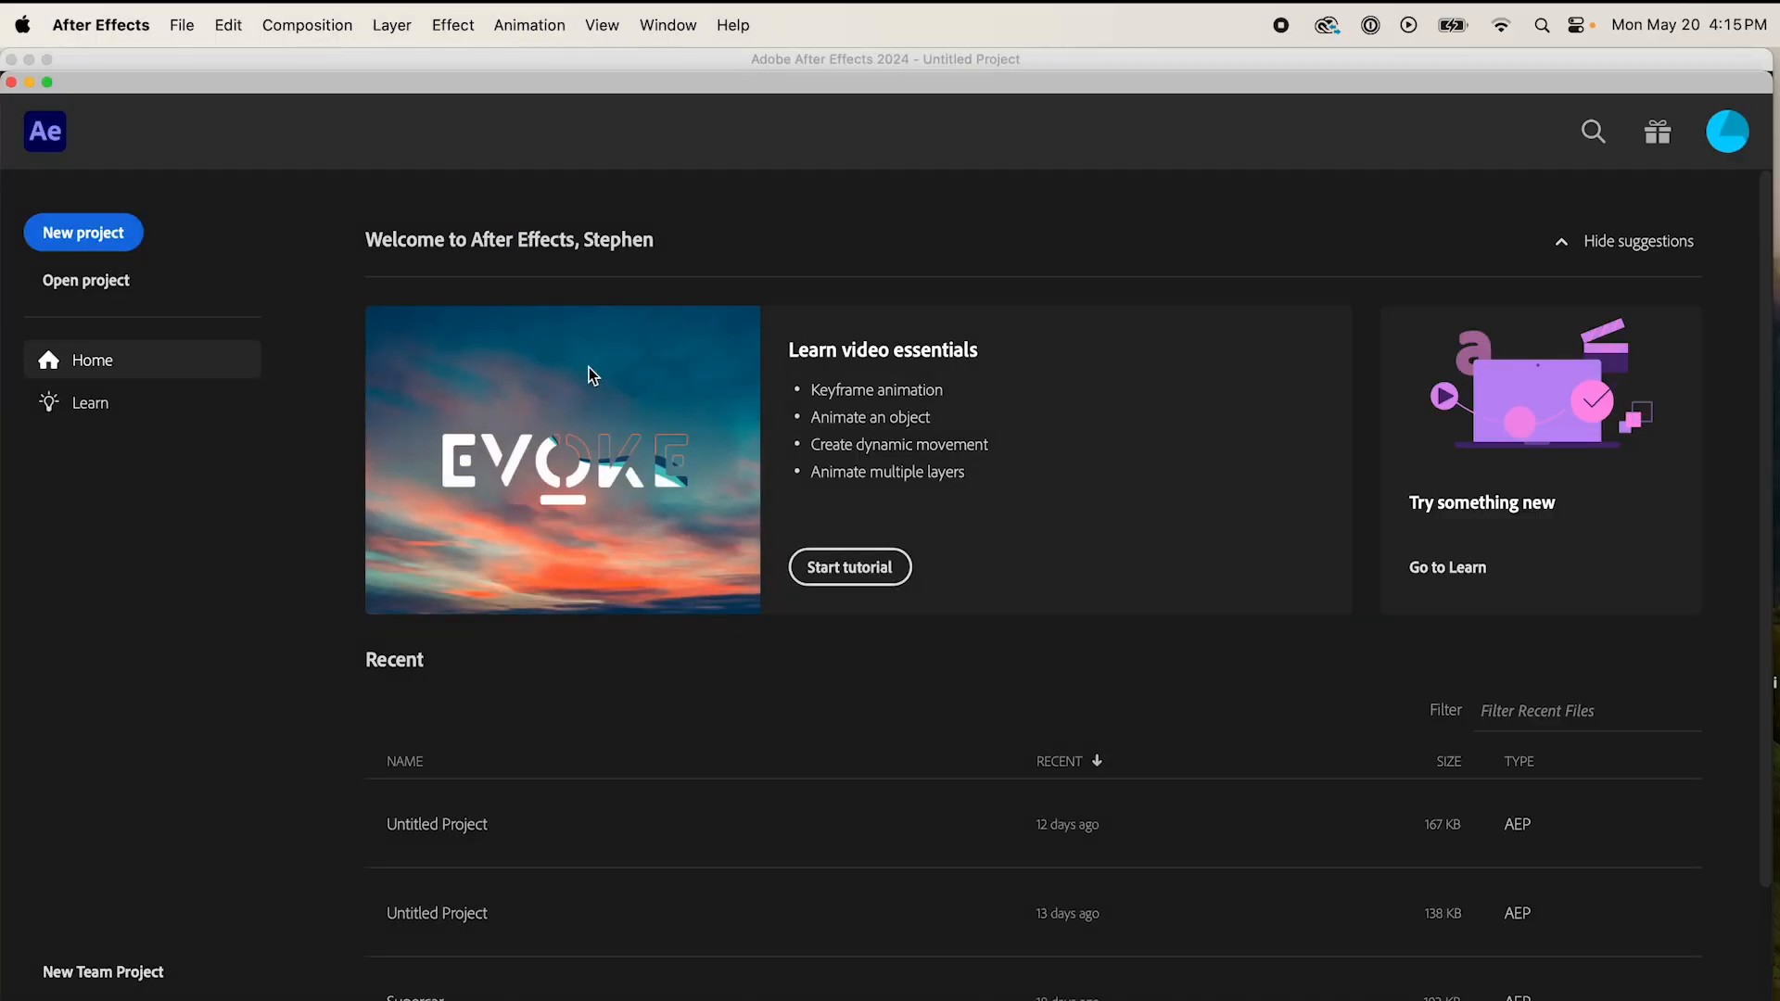
Step: Start another new project and create a 2048 x 2048 px composition, 3 seconds long at 30 fps
left_click(137, 254)
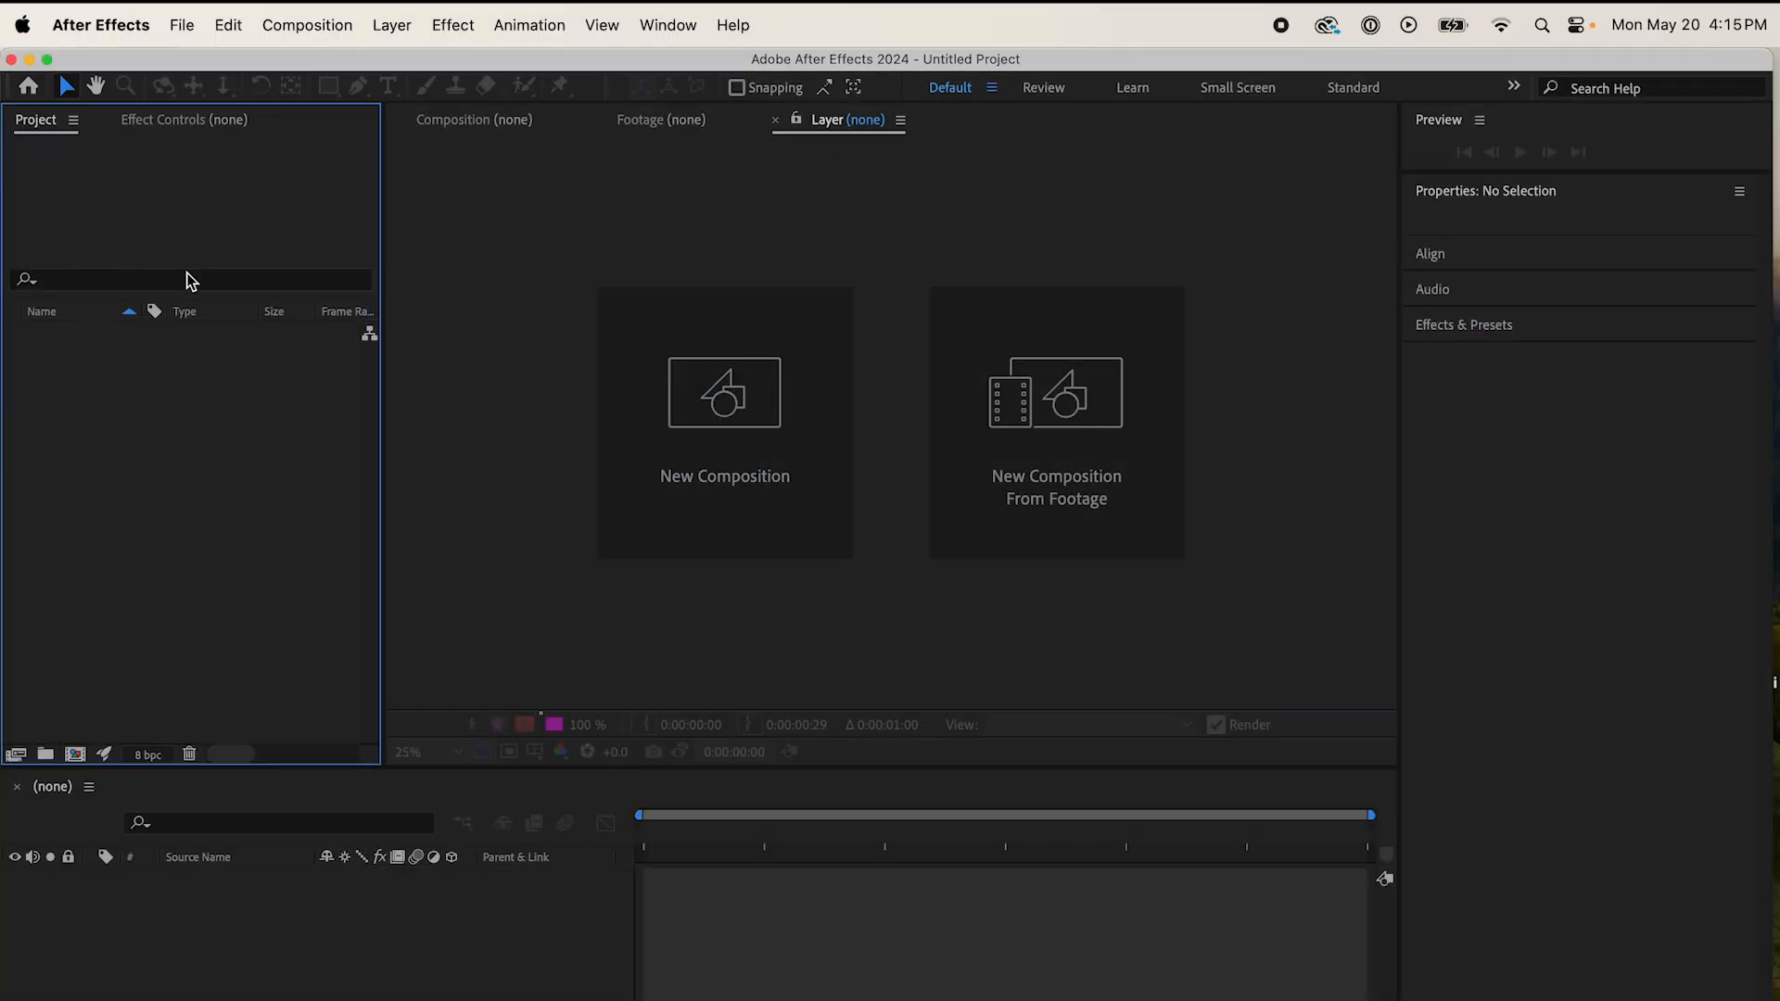
left_click(684, 386)
left_click(1062, 915)
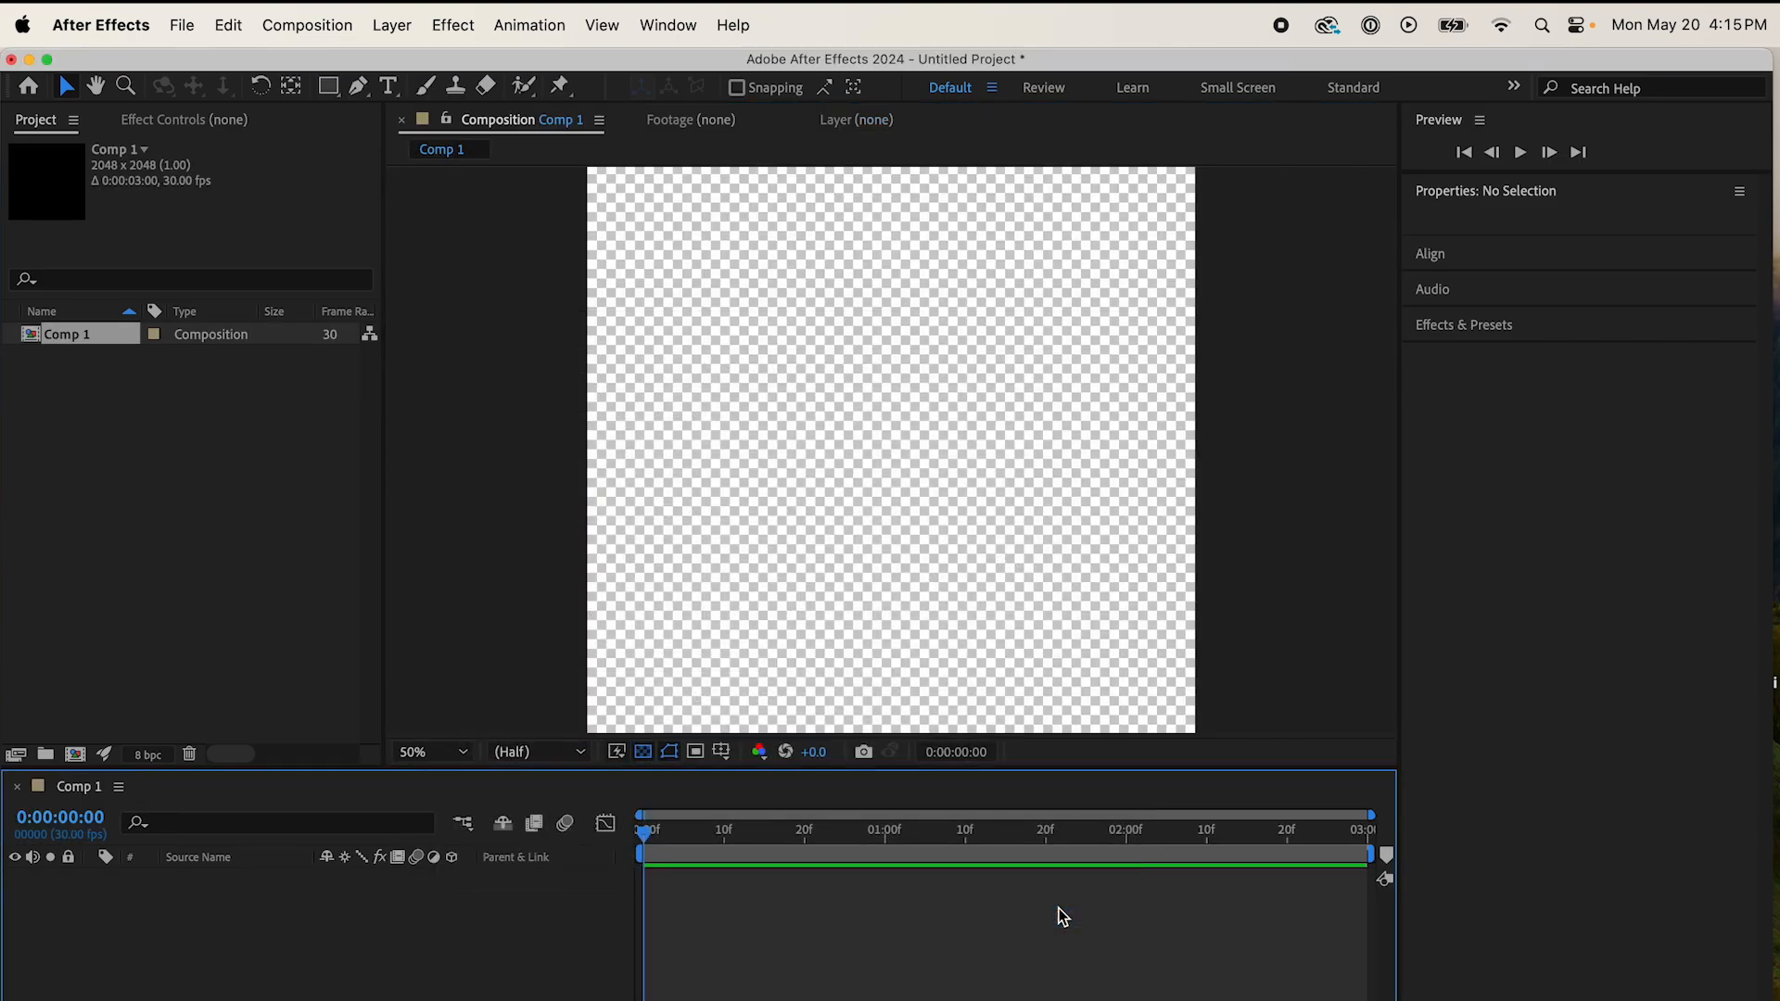
Step: Add a black solid layer to the 2048 x 2048 composition
left_click(392, 25)
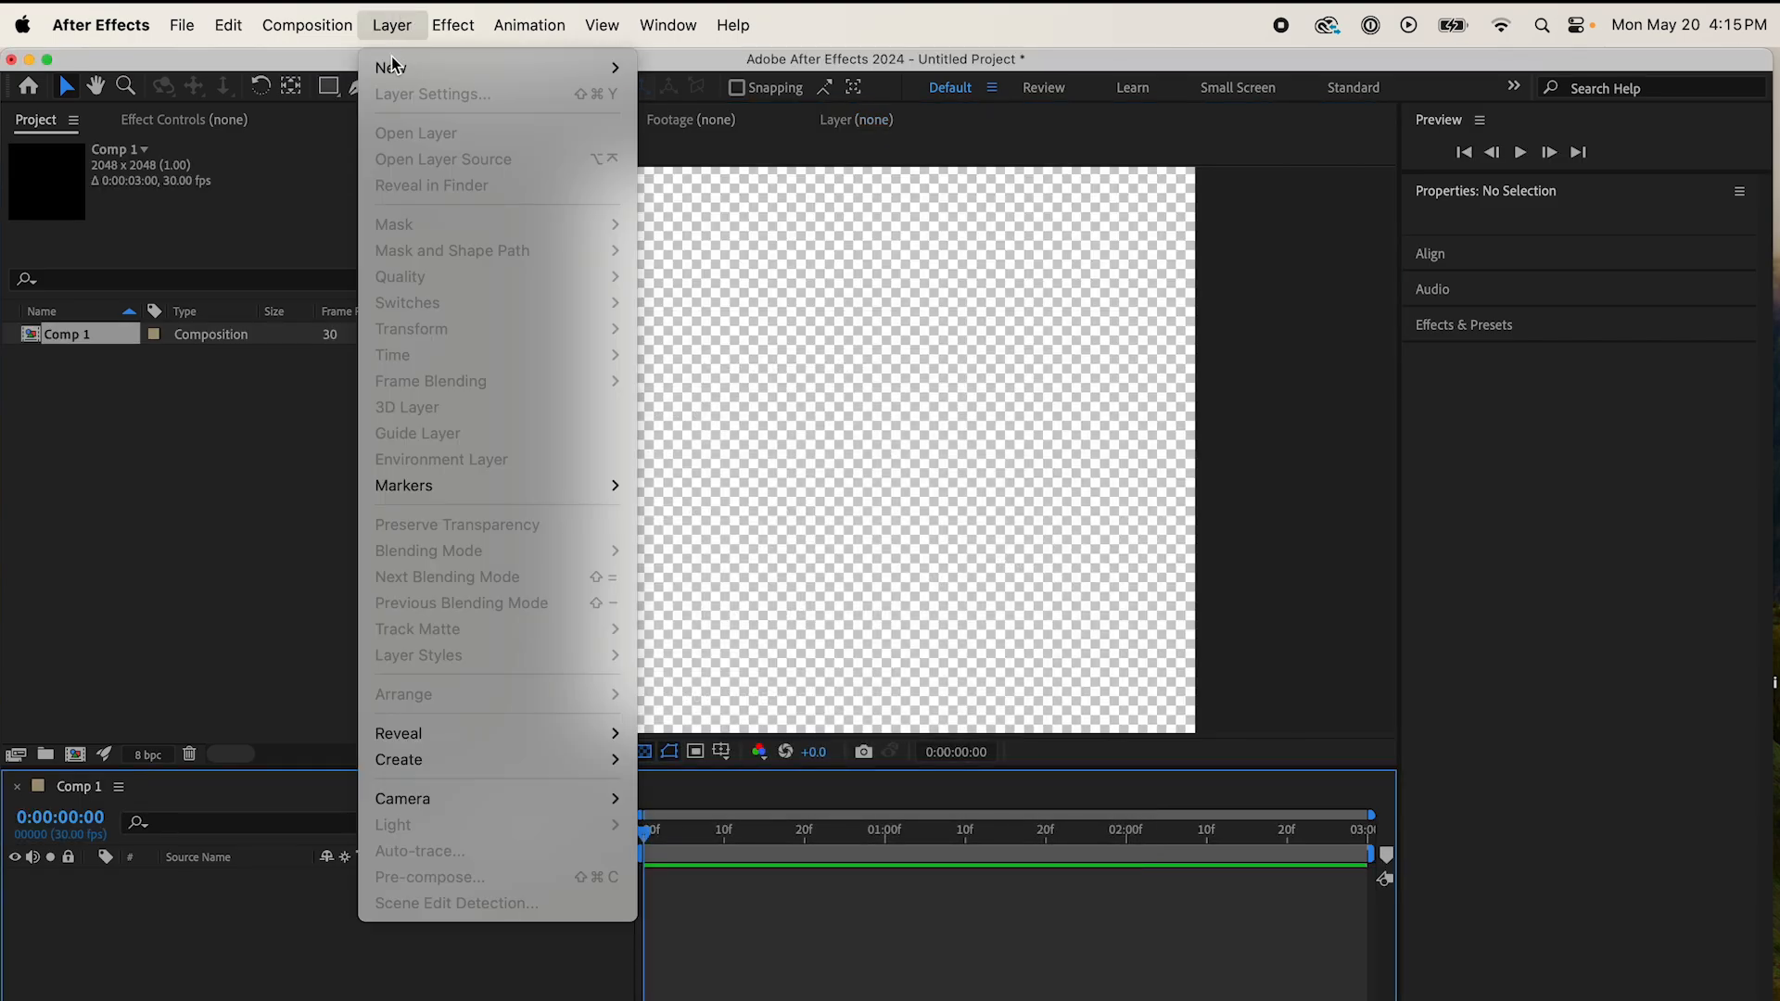
mouse_move(397, 65)
left_click(673, 93)
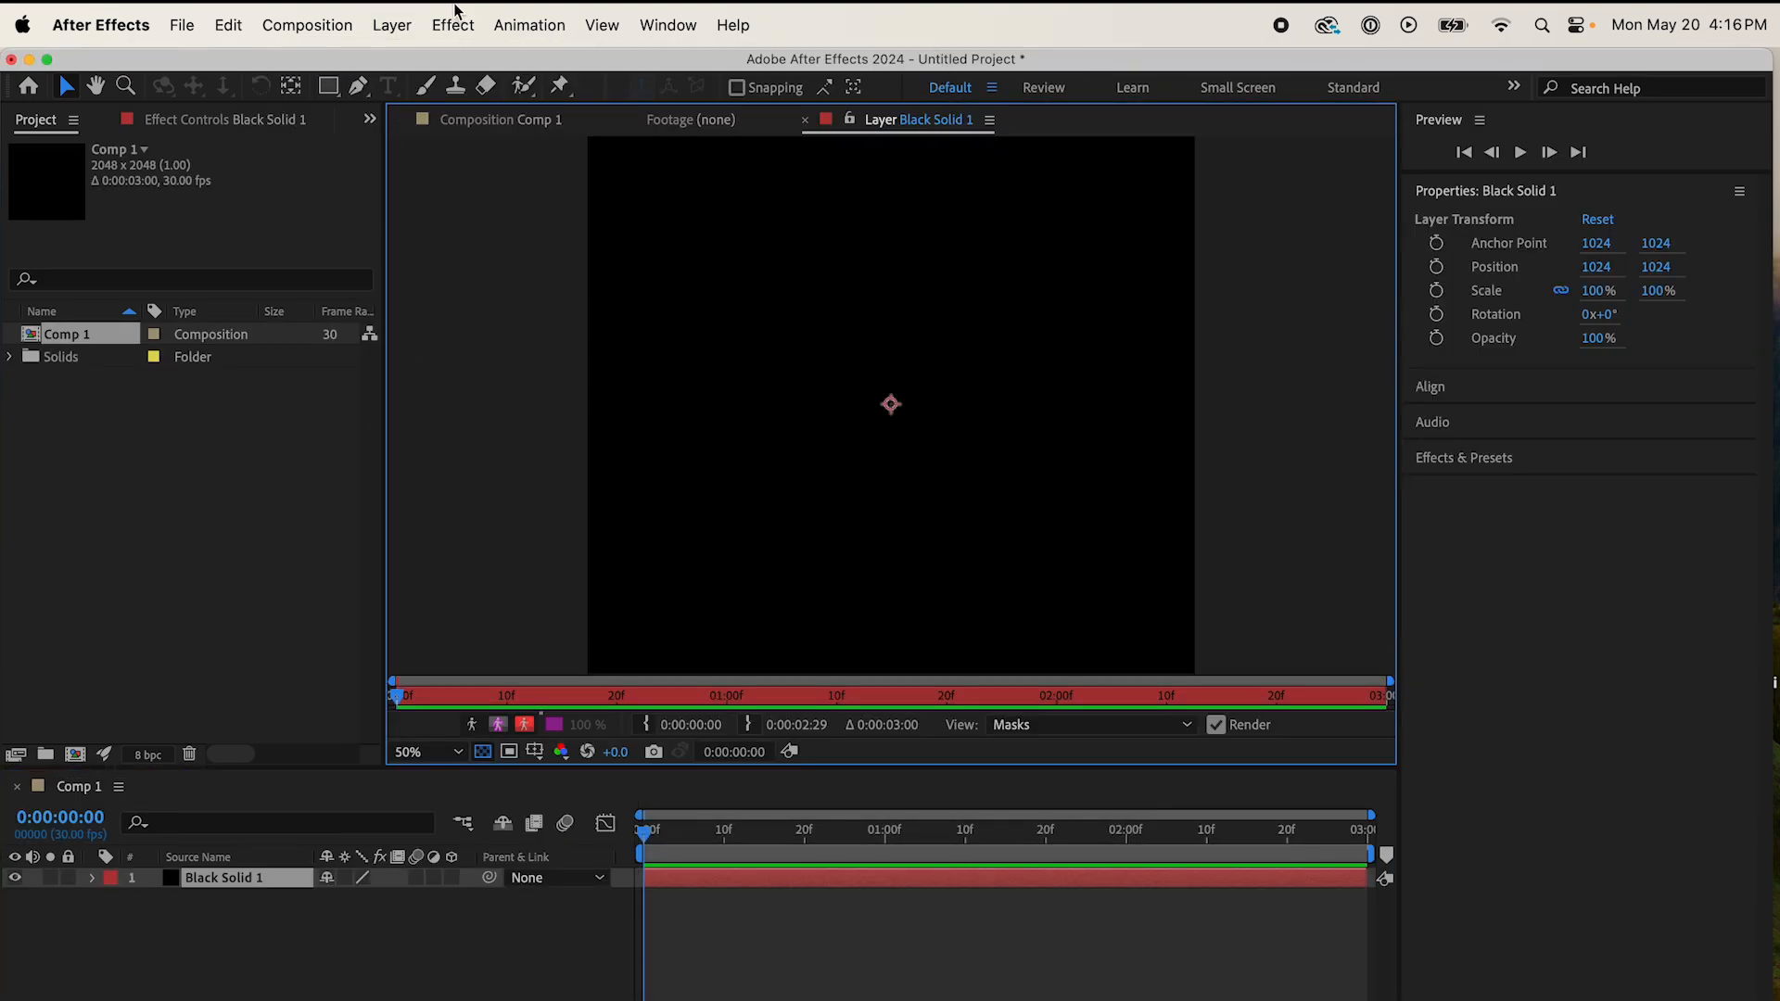
Step: Apply the DeepMake AI Plugin Renderer effect to the black solid and set its plugin to Diffusers
left_click(455, 11)
mouse_move(476, 381)
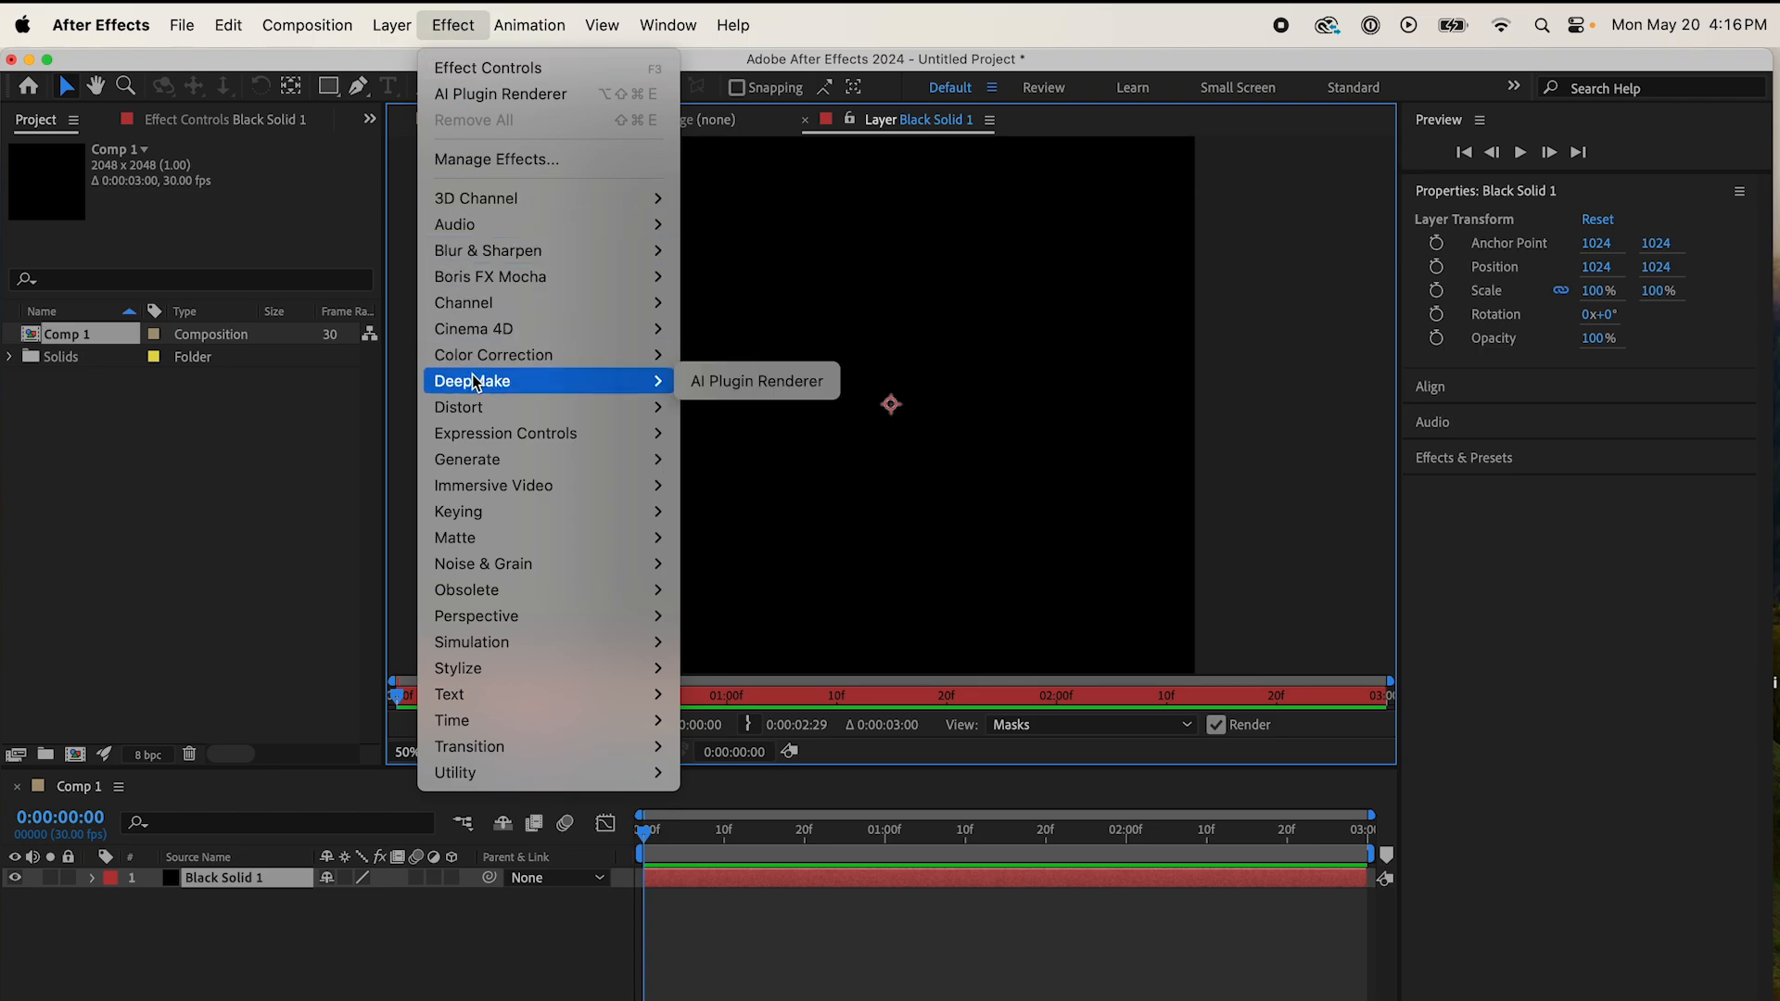
left_click(714, 389)
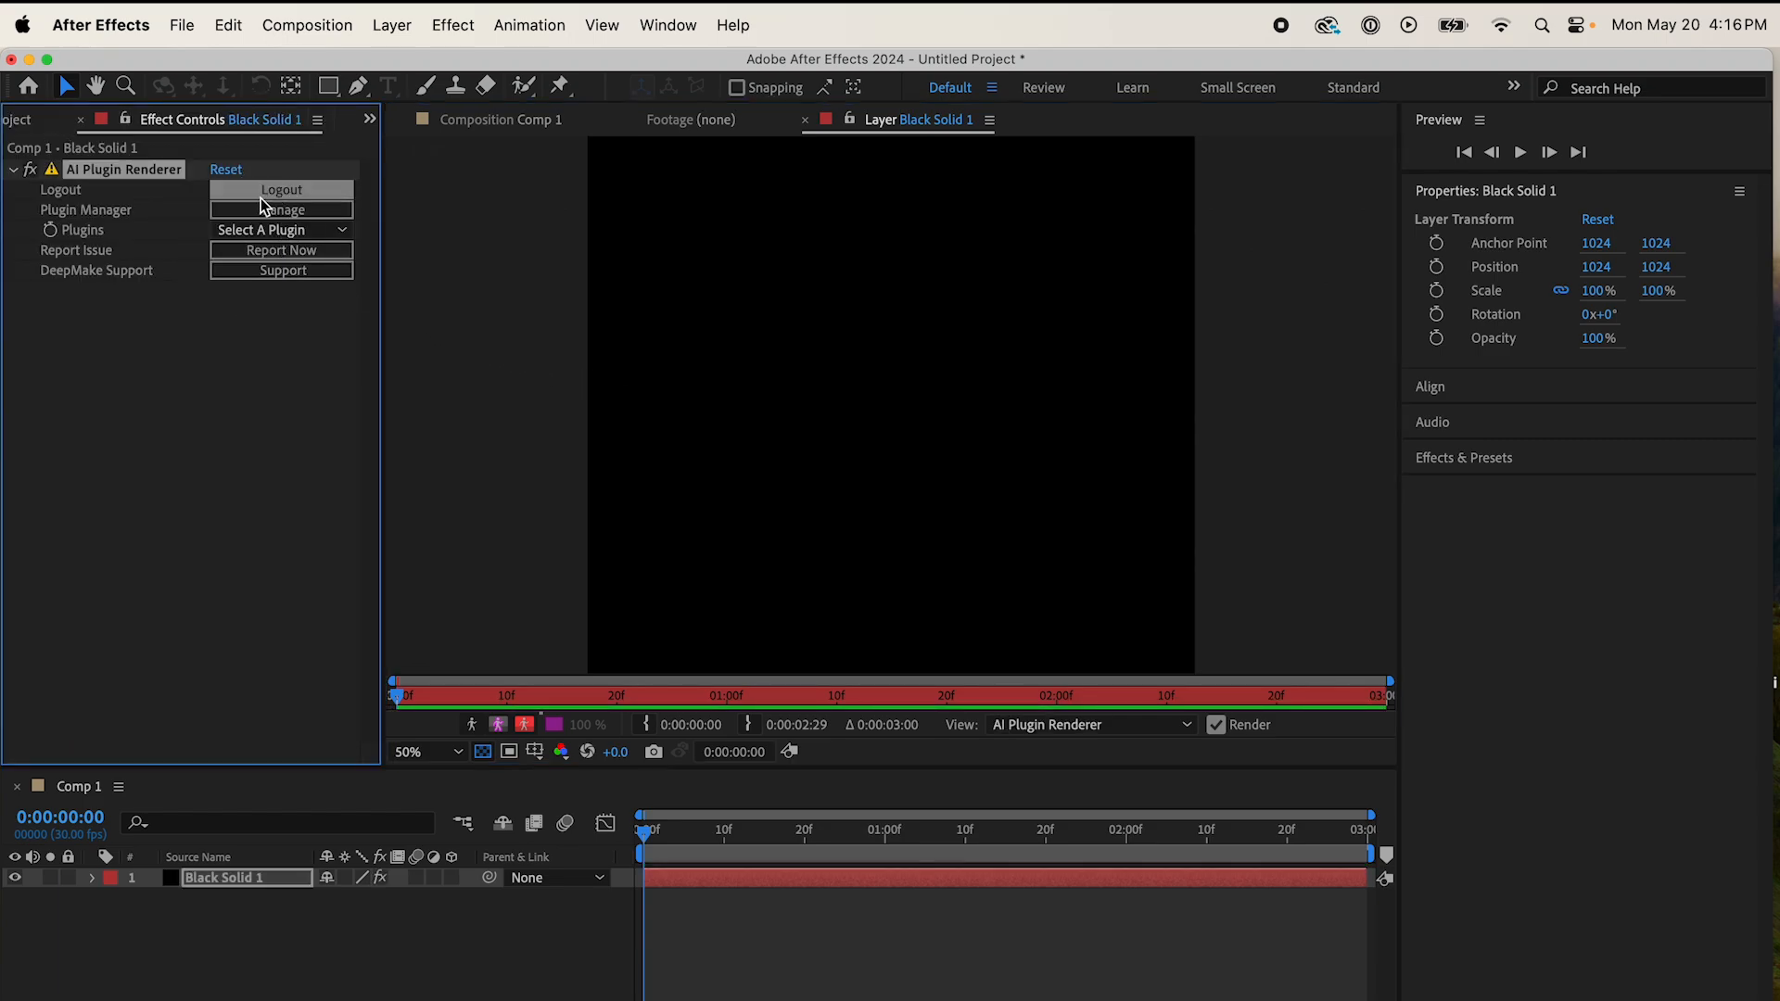
left_click(256, 231)
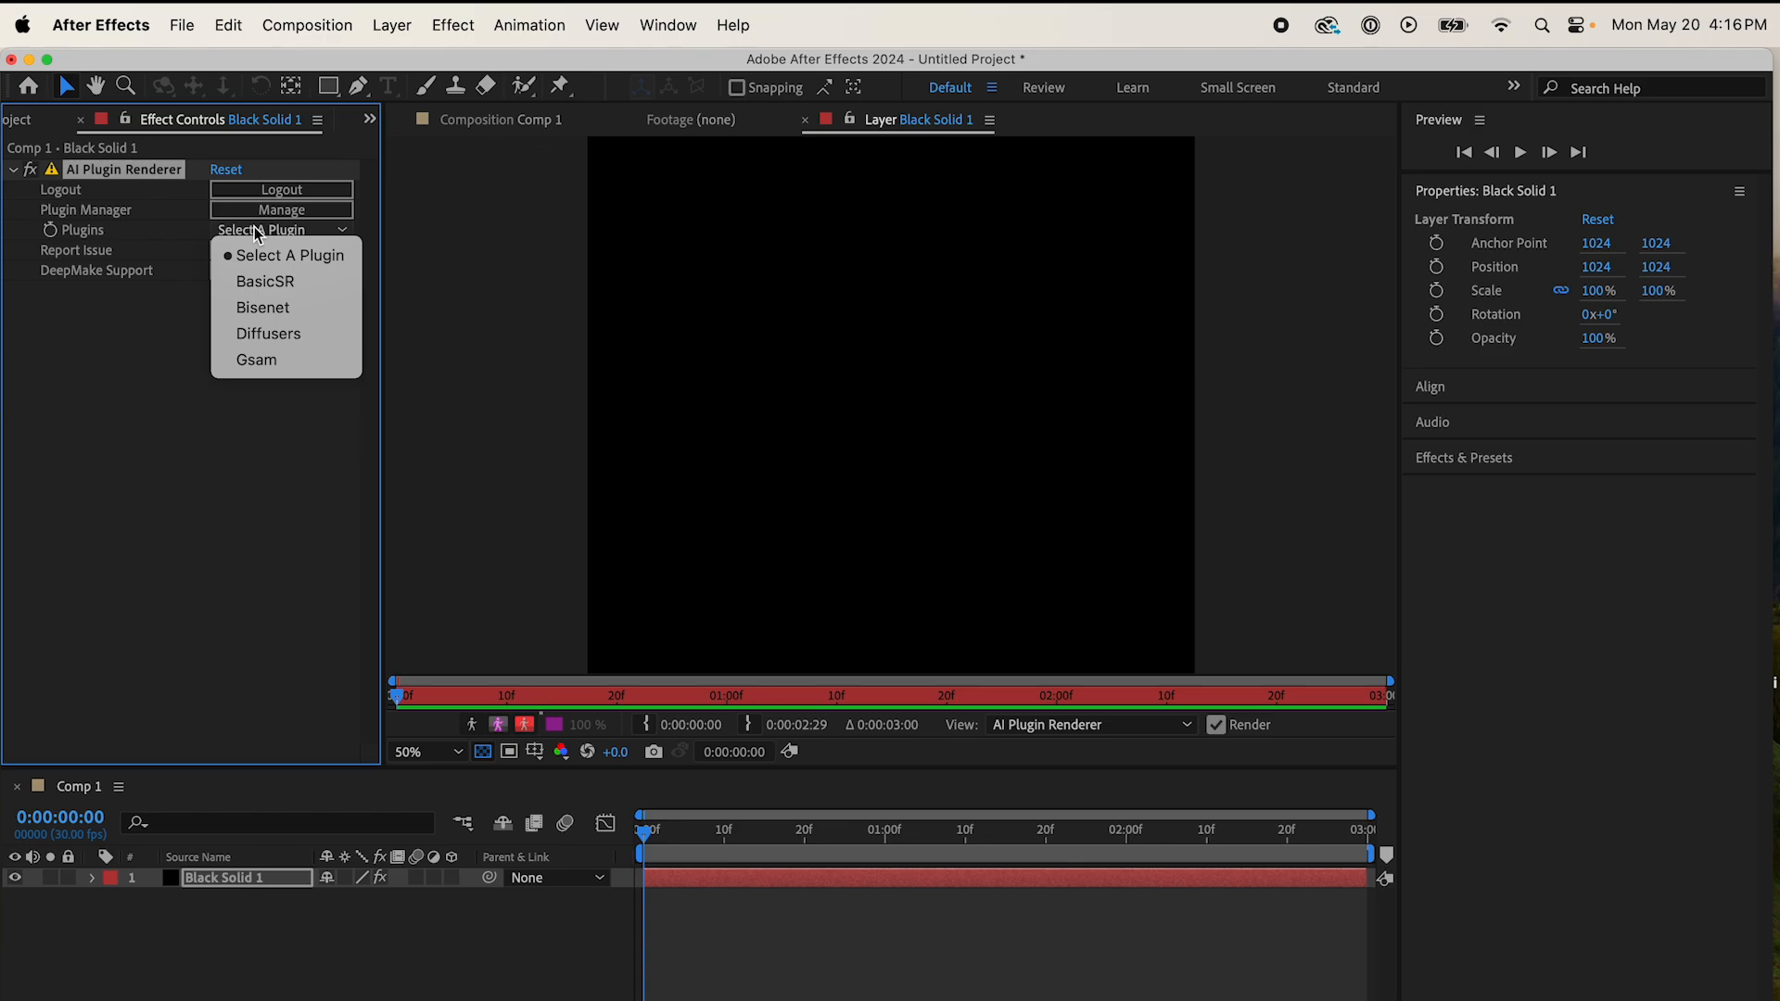
left_click(267, 334)
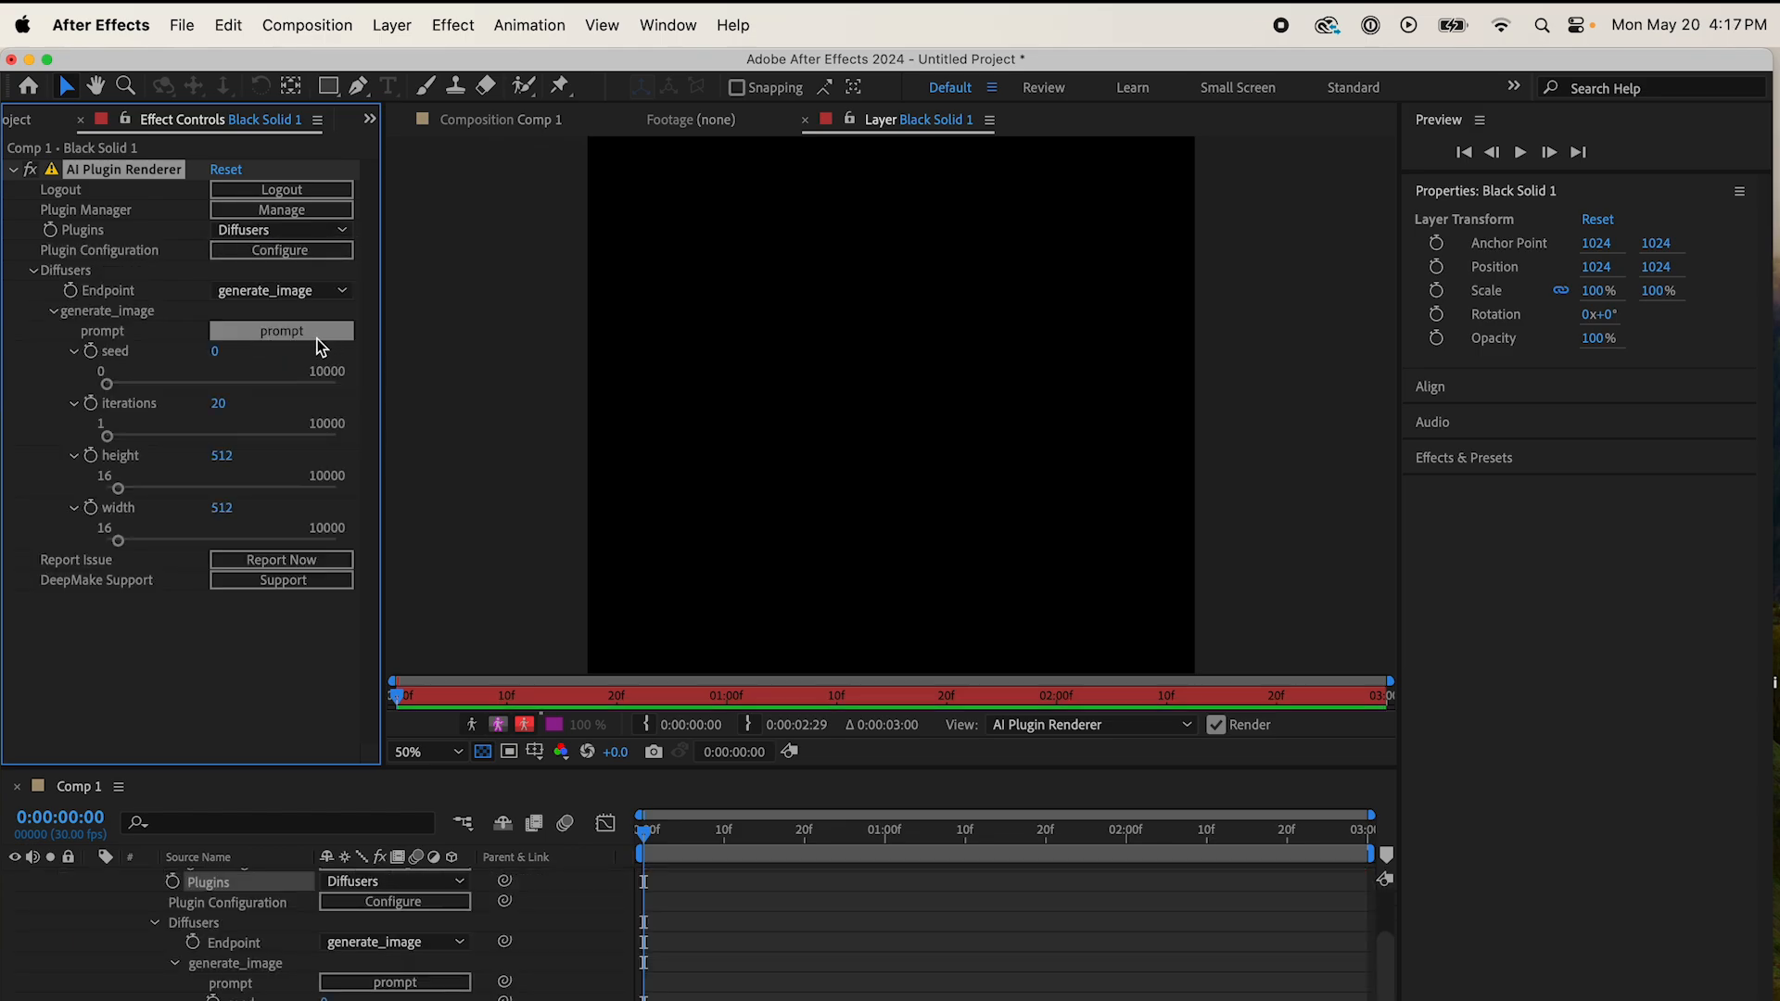
Step: Set the generate_image prompt to "An ancient Egyptian woman running scared, beautiful, medium shot, focus on face, conservative clothing"
left_click(316, 334)
type("An ancient ")
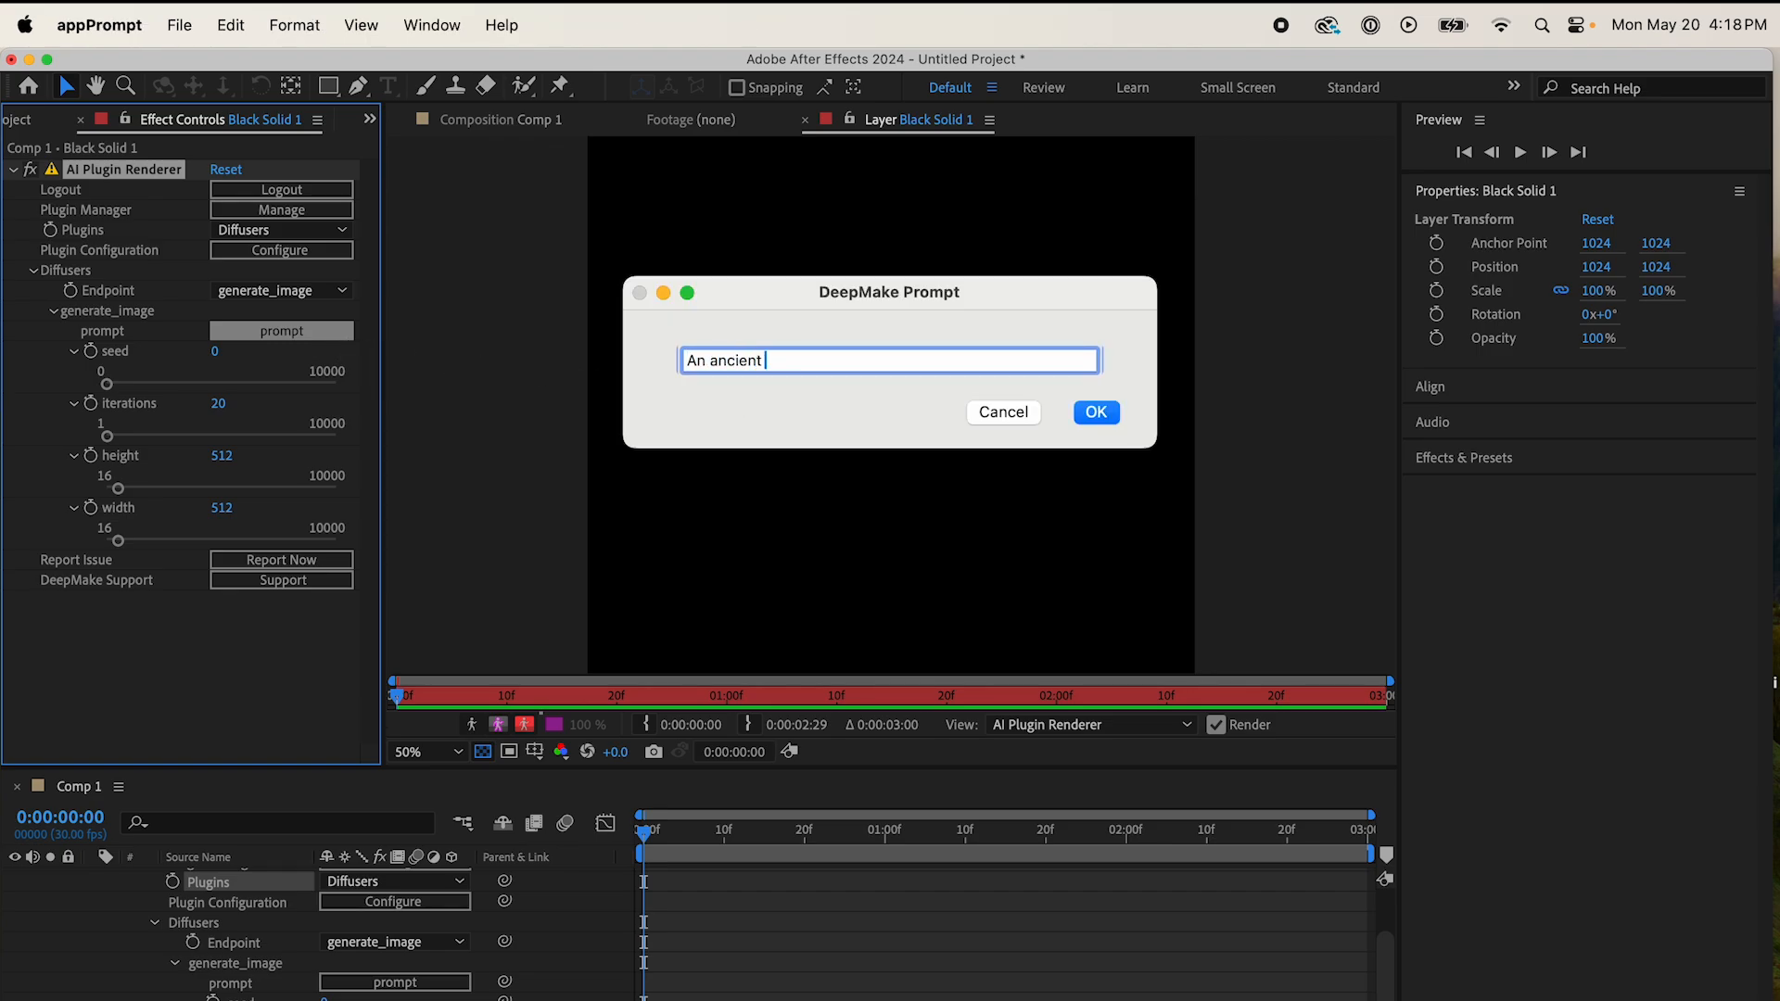
type("Egyptian woman running scared, bea")
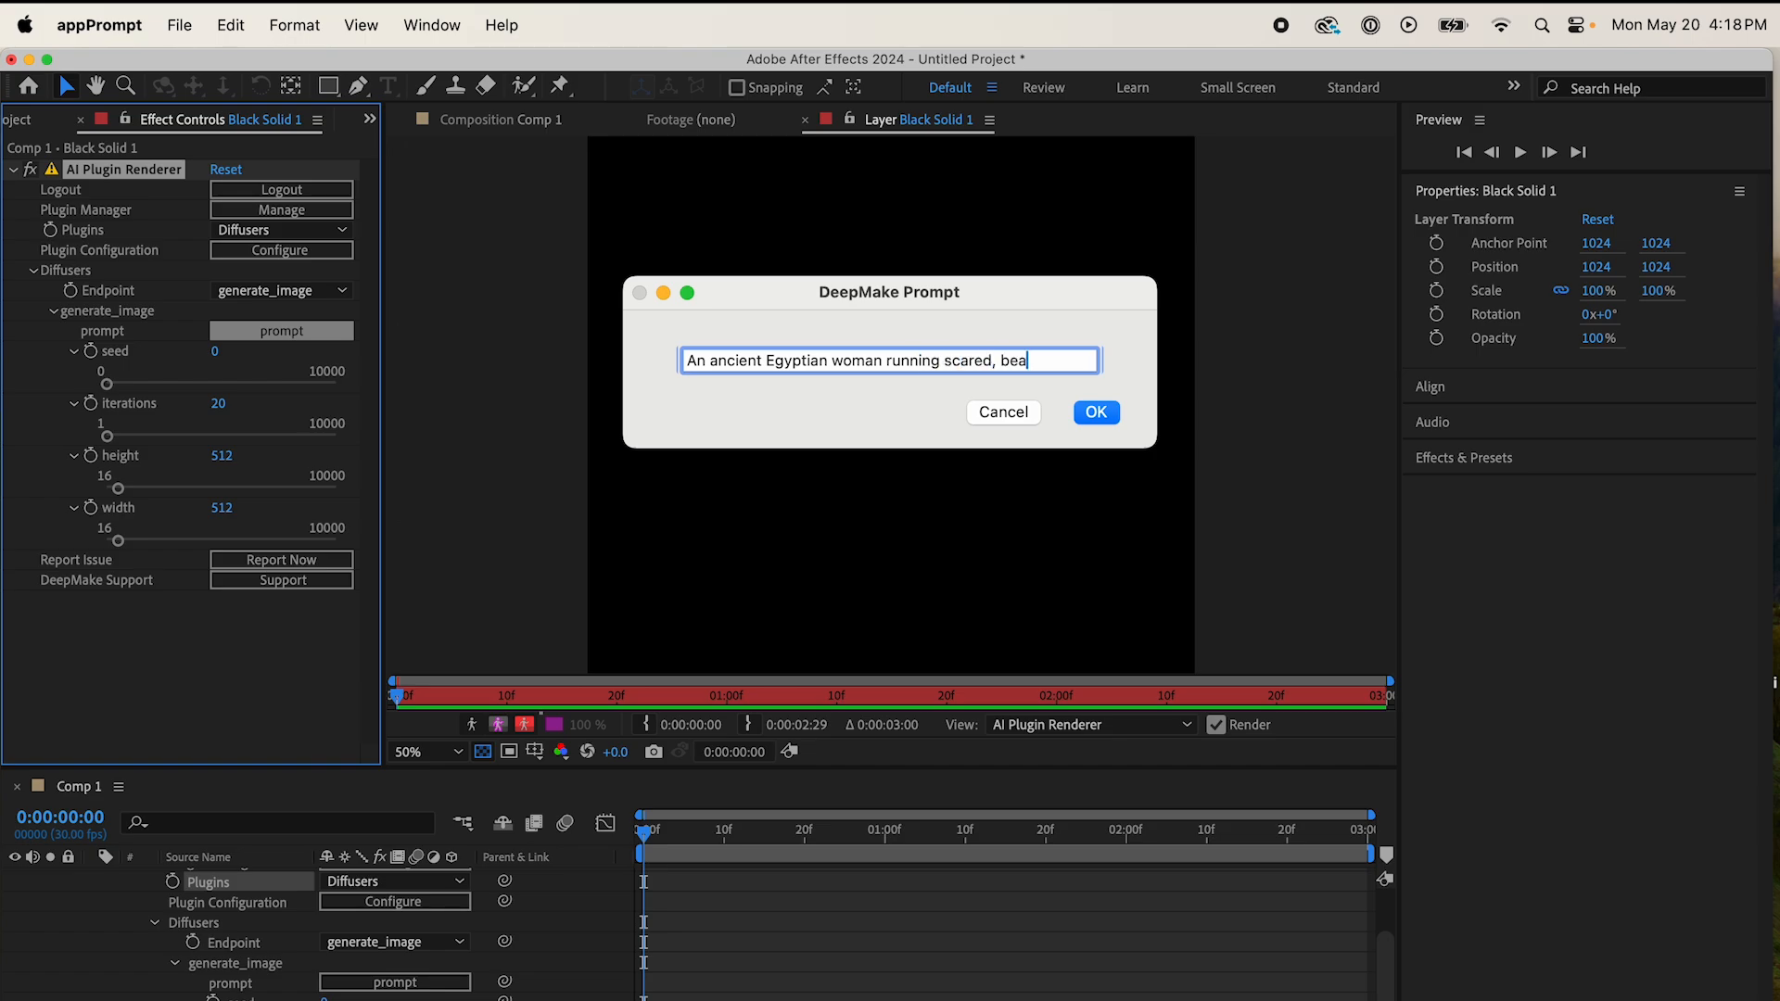
type("utiful, medium shot, focus on face, con")
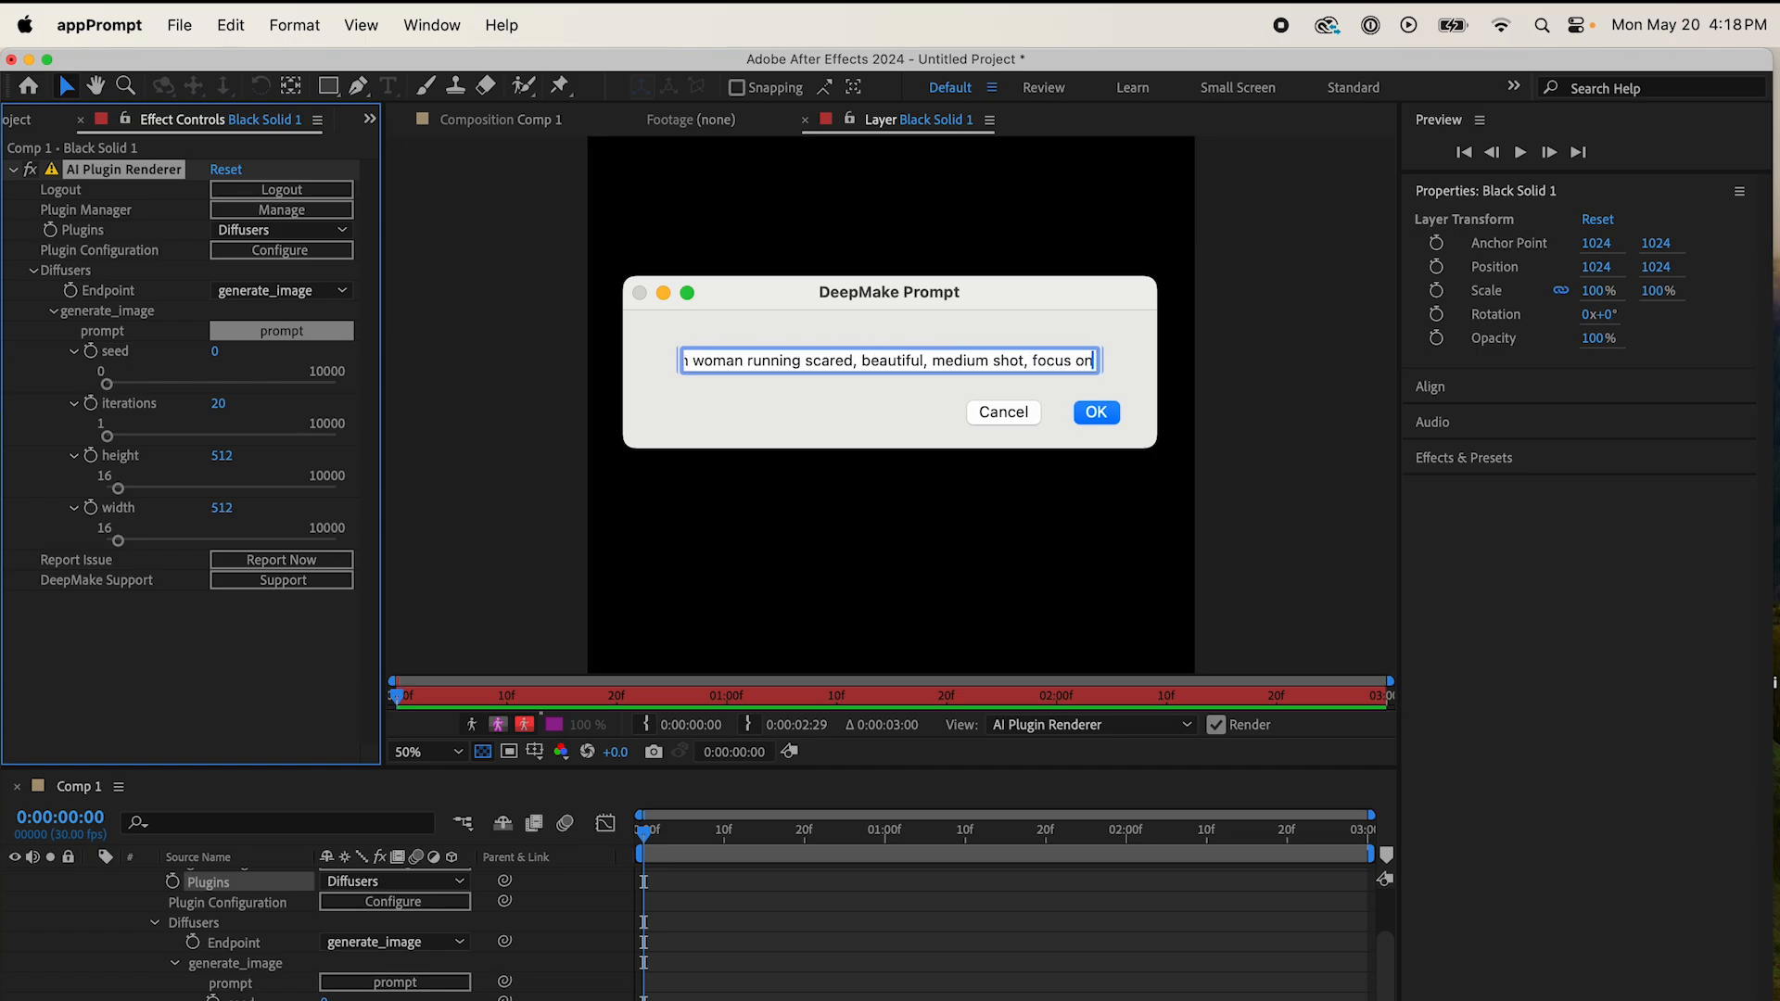
type("ative clothing")
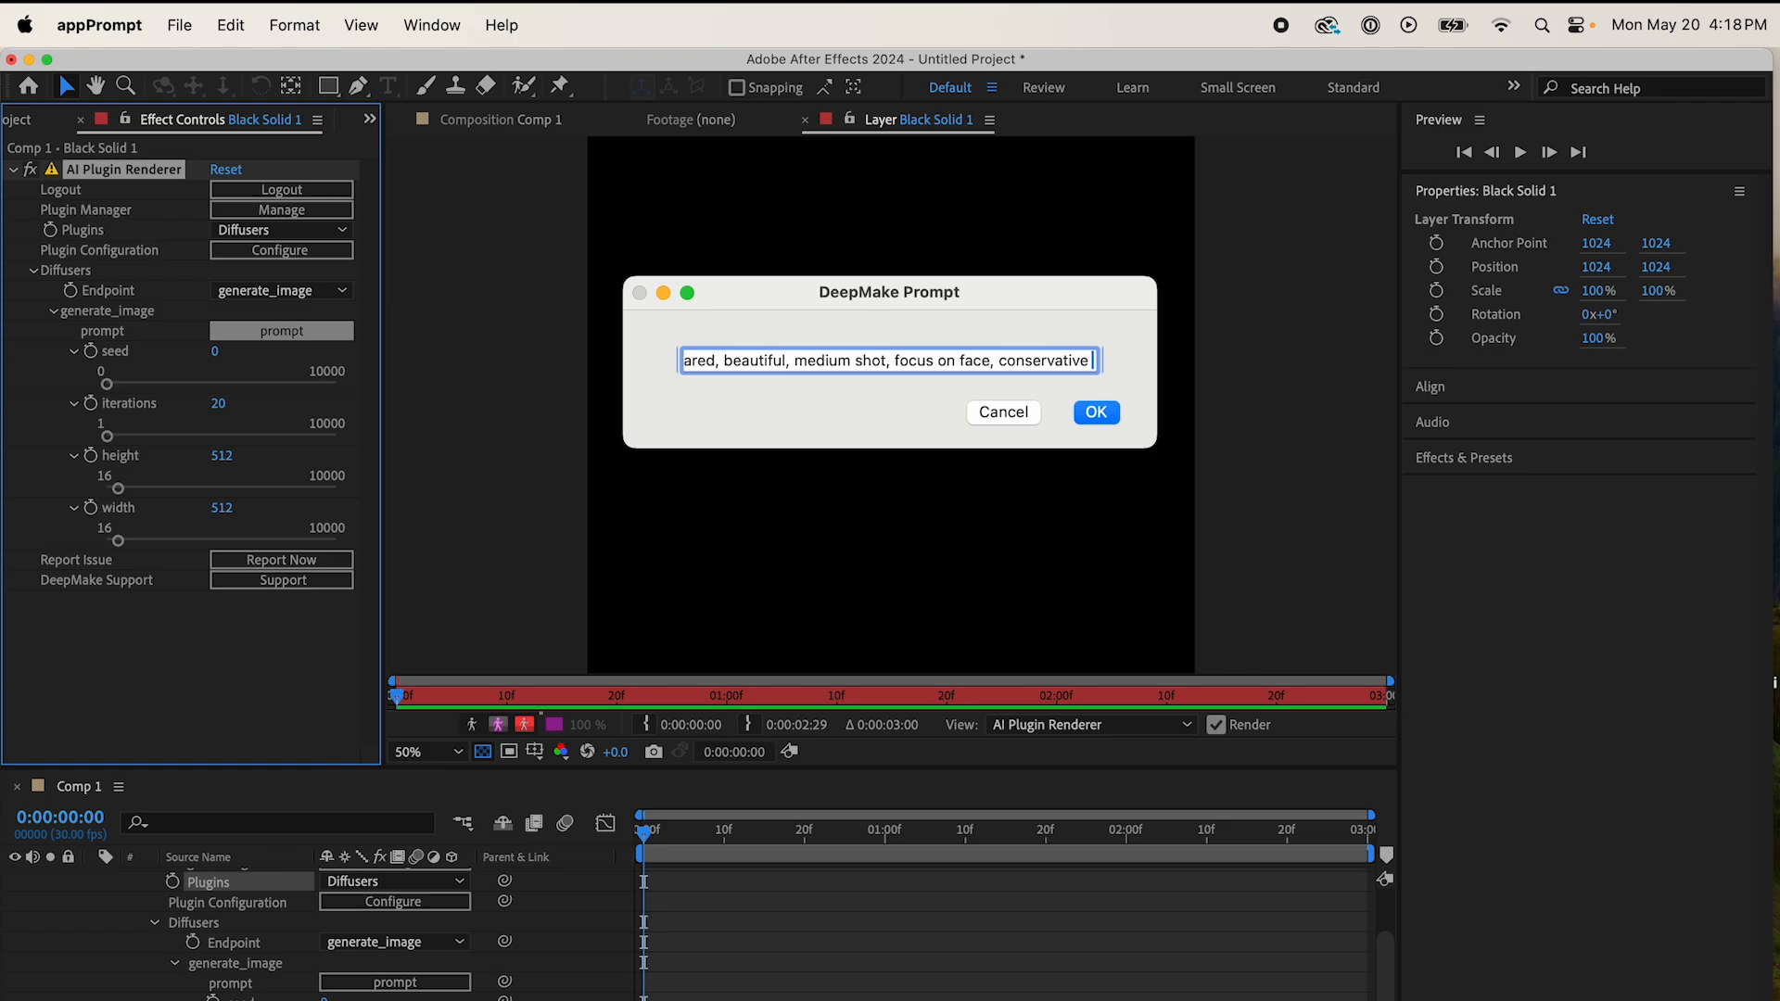
left_click(1098, 414)
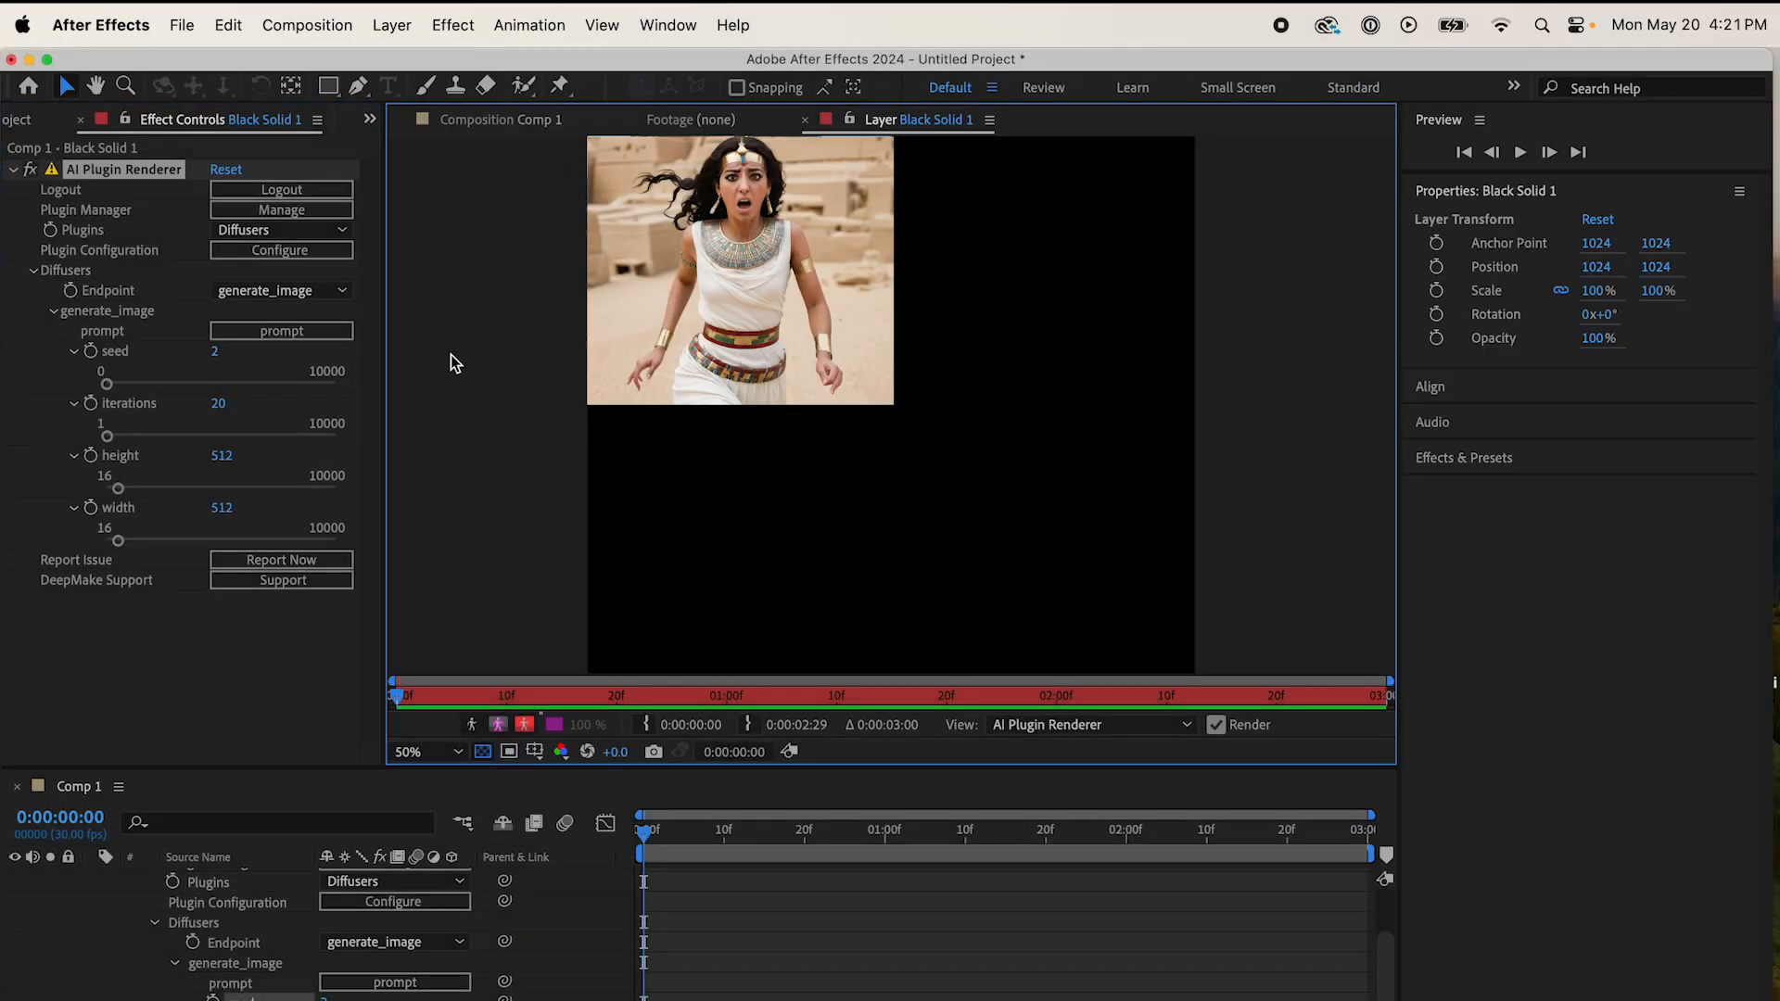
Step: Add a second AI Plugin Renderer effect to the black solid and set its plugin to BasicSR
left_click(13, 170)
left_click(454, 25)
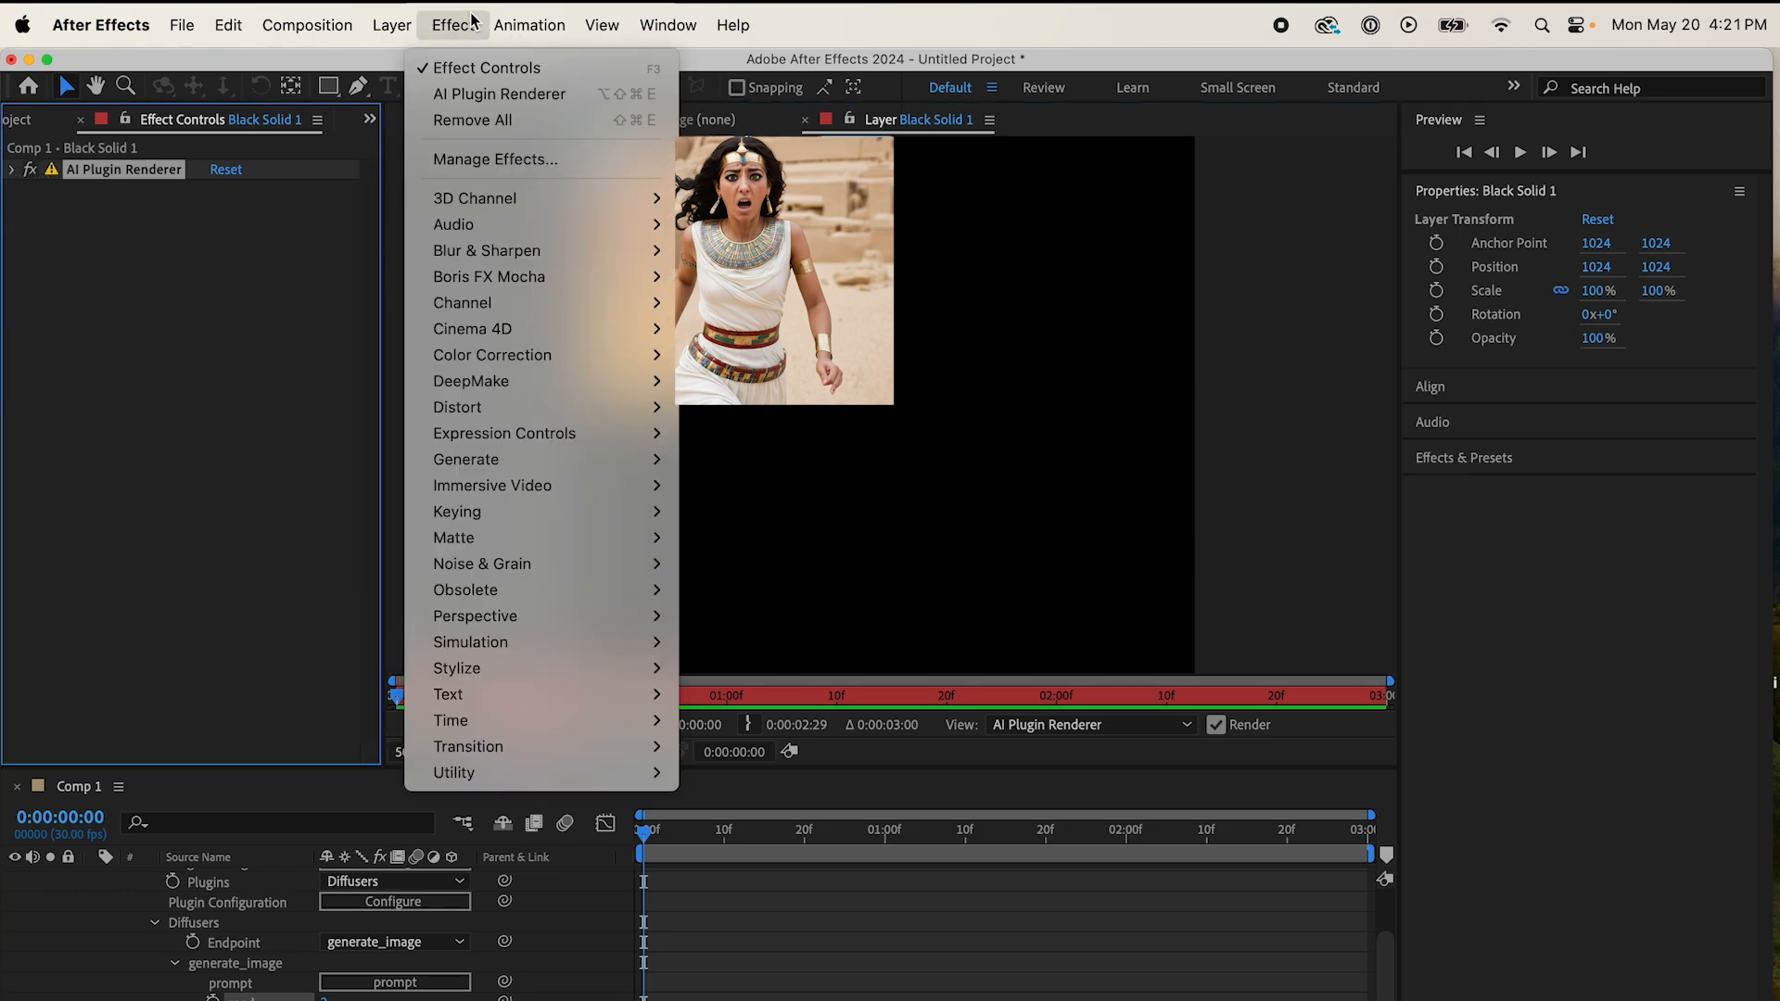
mouse_move(580, 399)
left_click(768, 383)
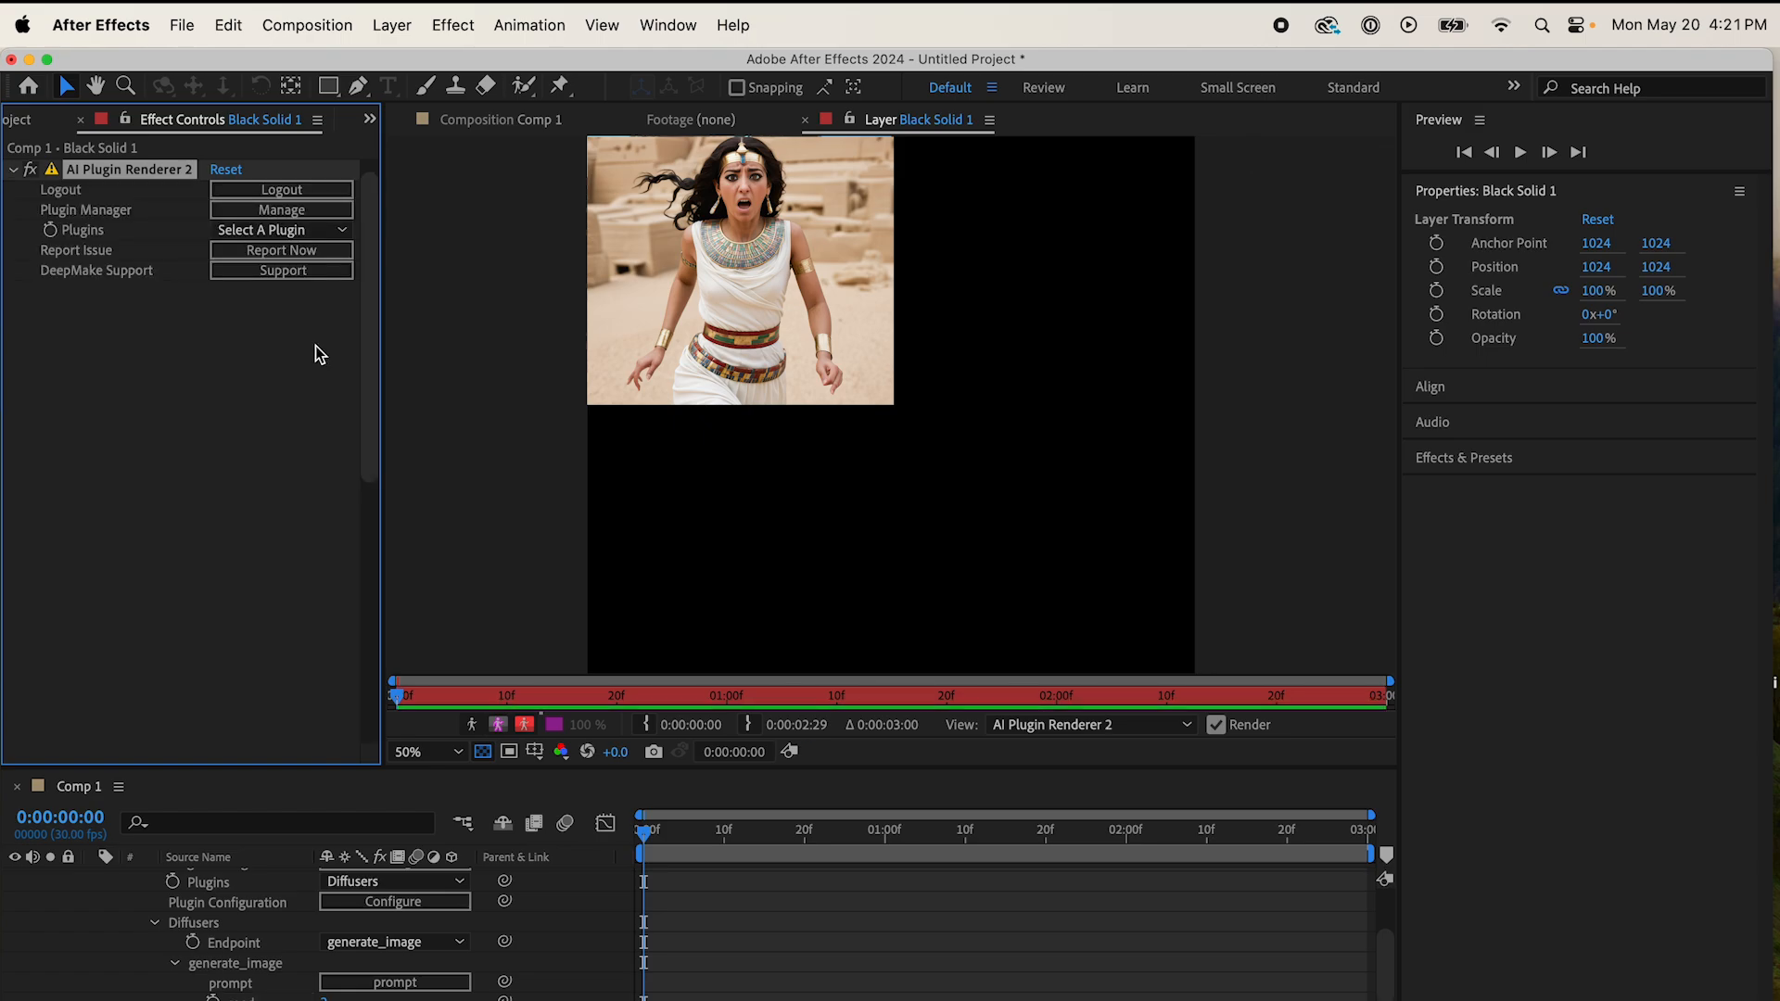
left_click(317, 231)
left_click(321, 381)
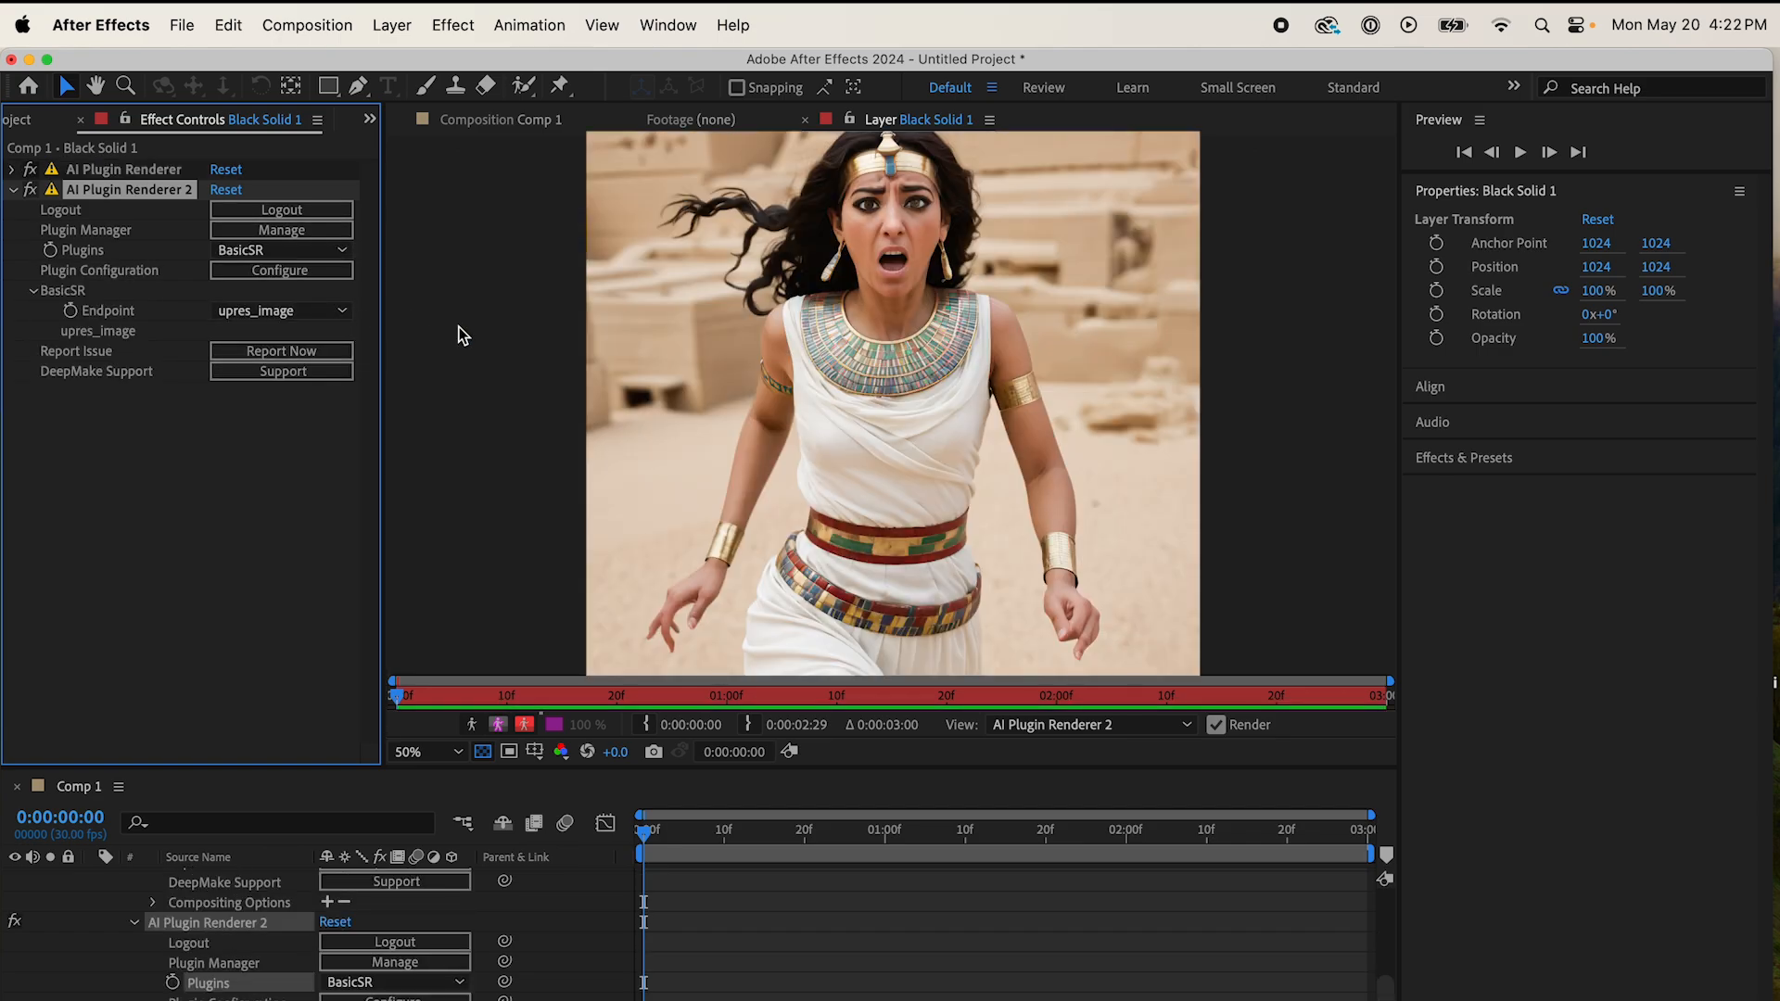
Step: Add a third AI Plugin Renderer effect using the Bisenet plugin and enable its upper_lip and hat segments
left_click(13, 191)
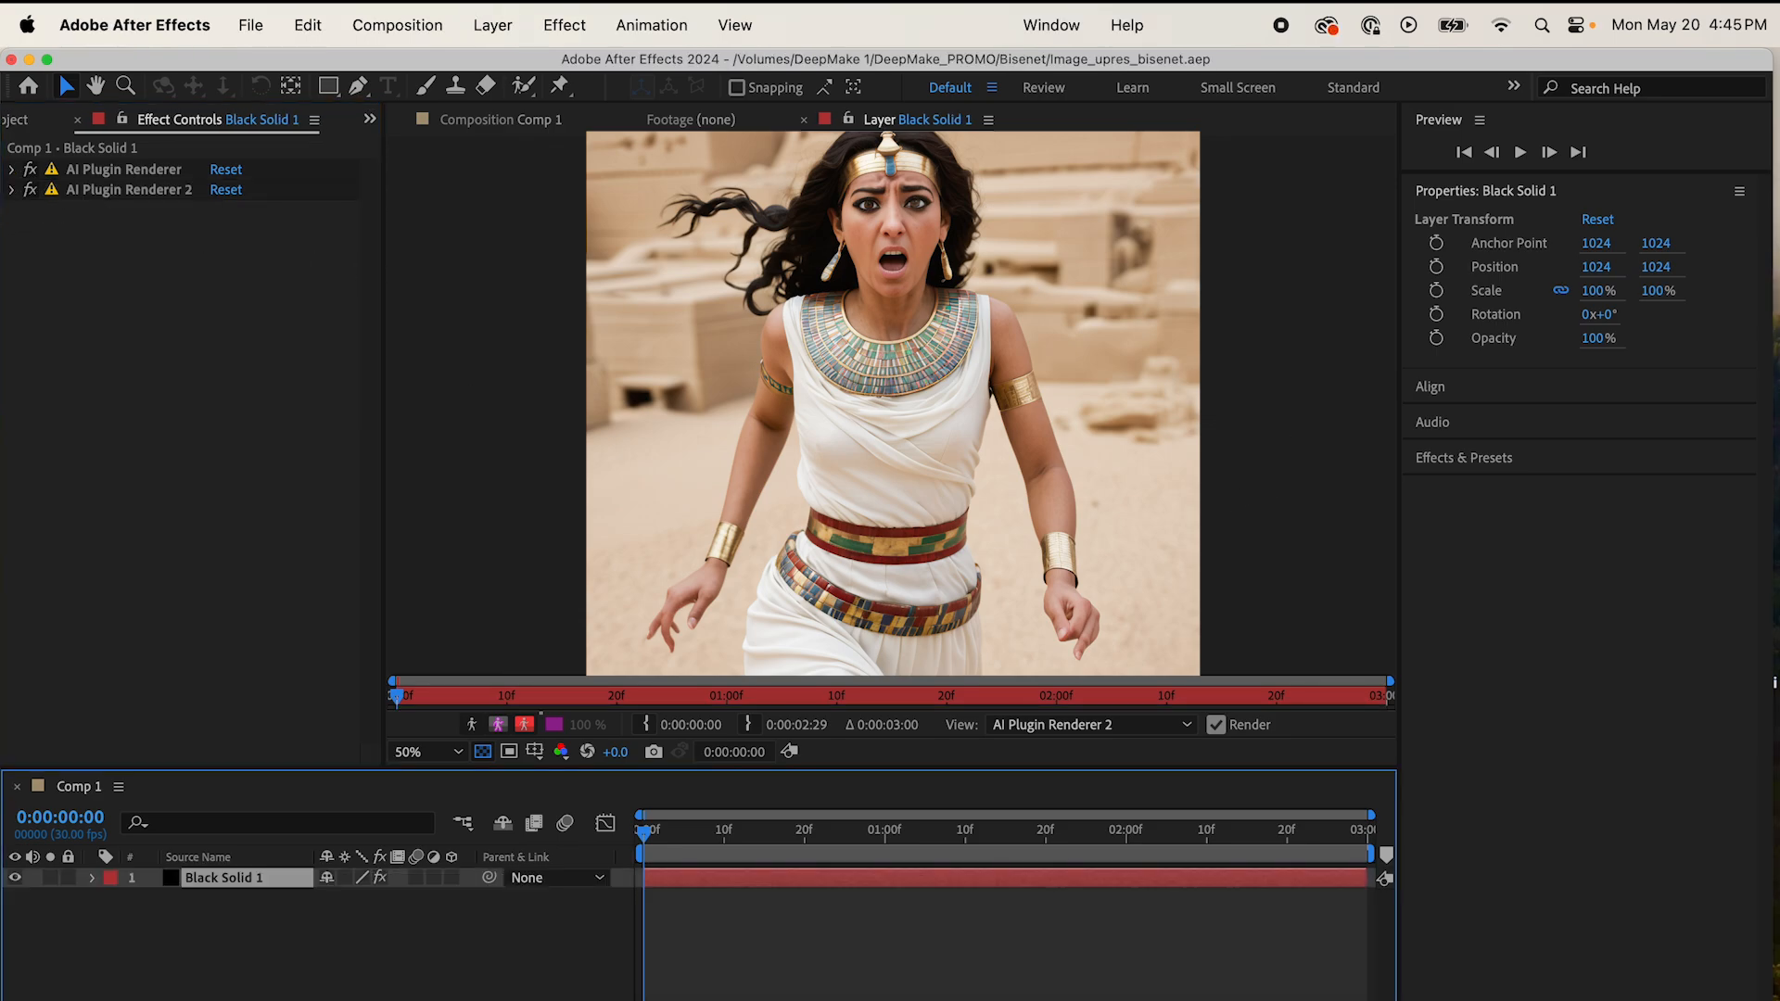
left_click(565, 25)
mouse_move(649, 381)
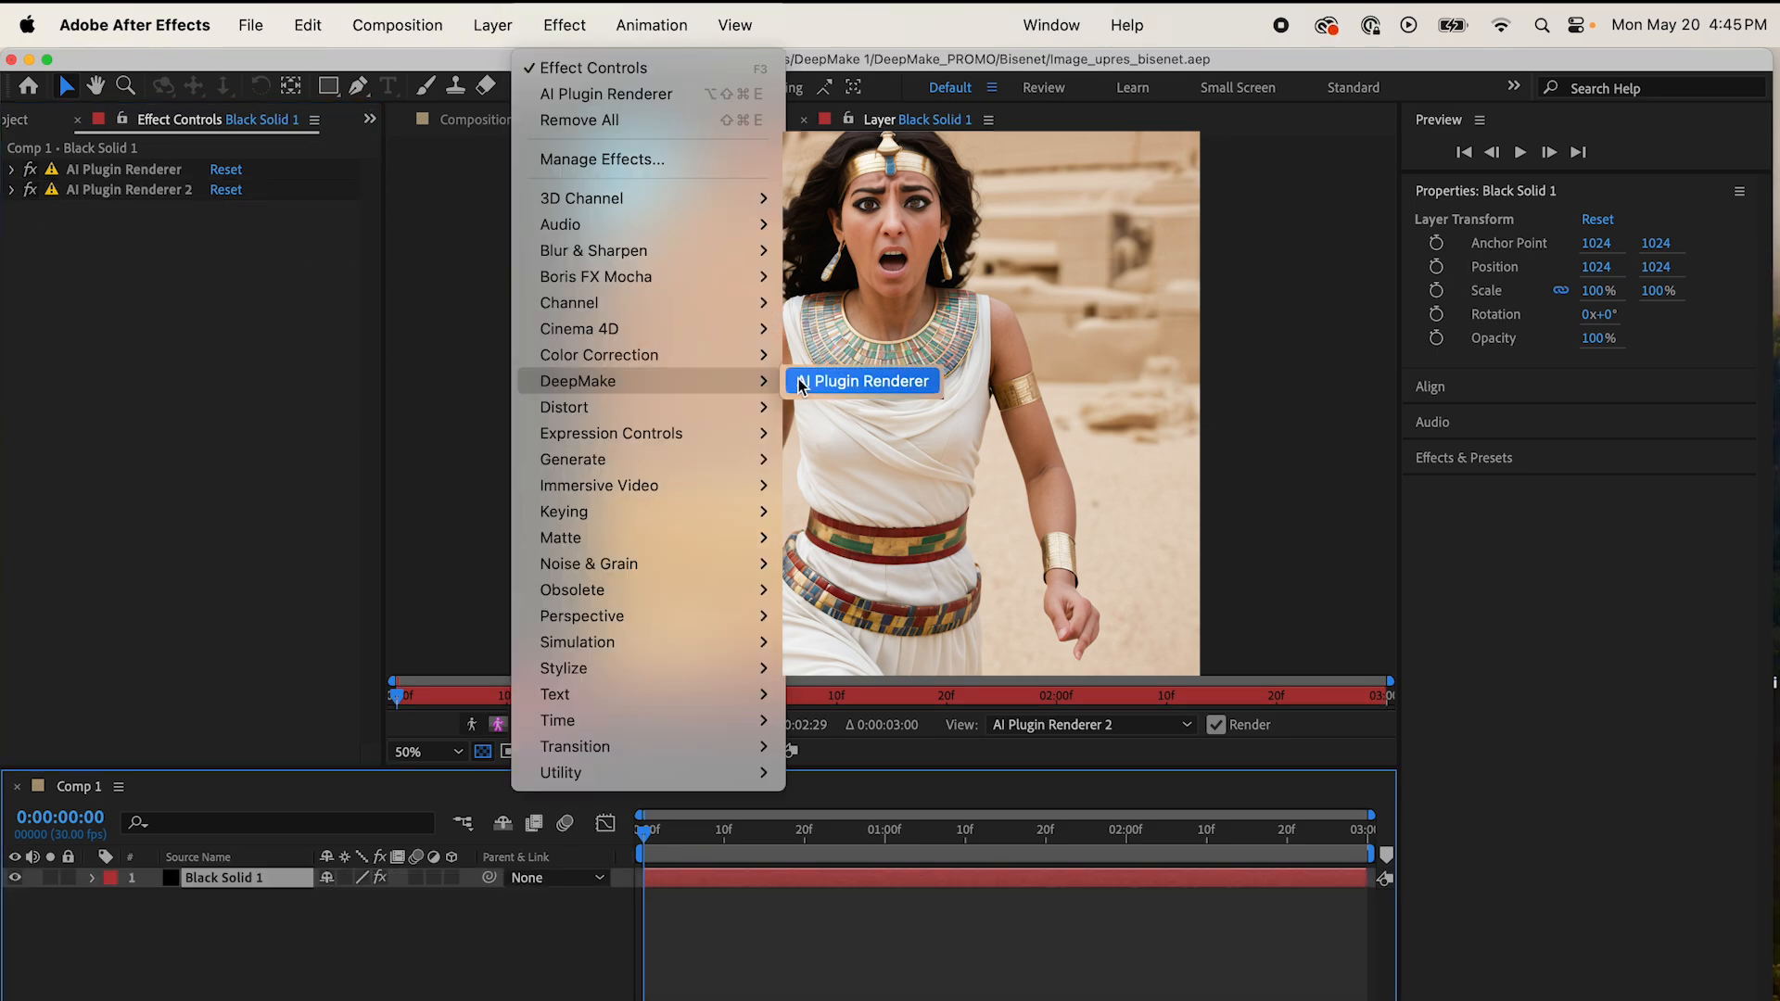
left_click(862, 381)
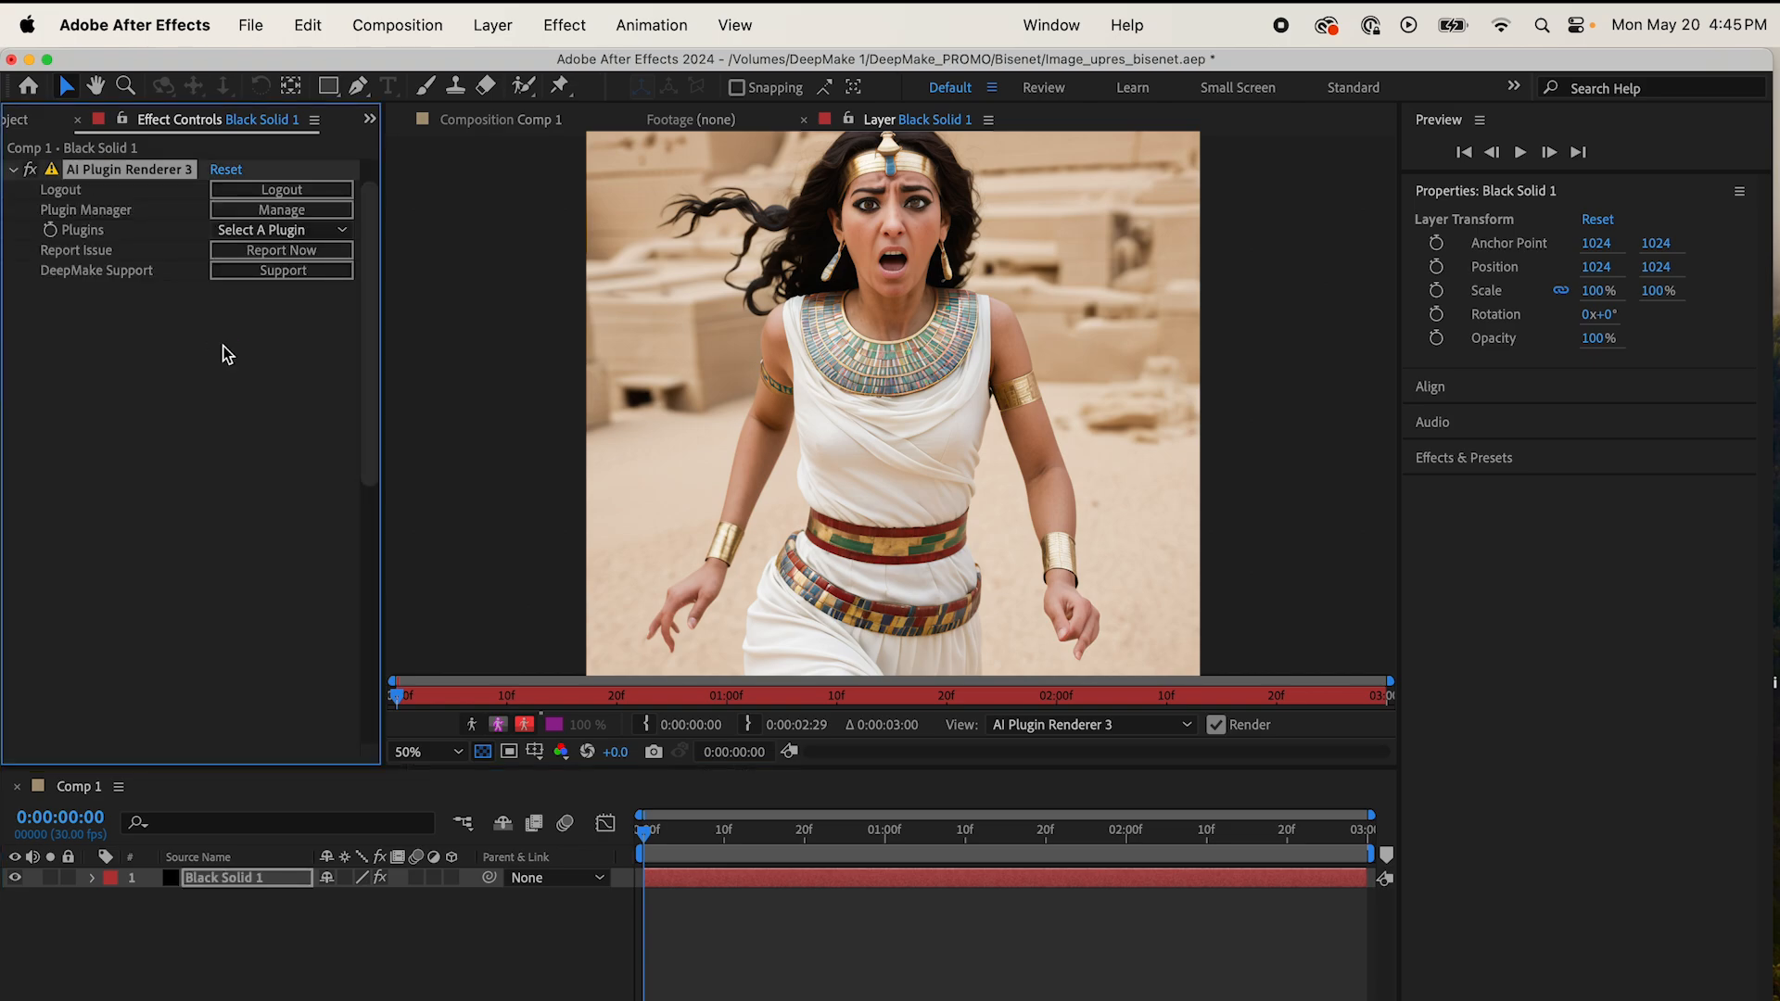
left_click(326, 232)
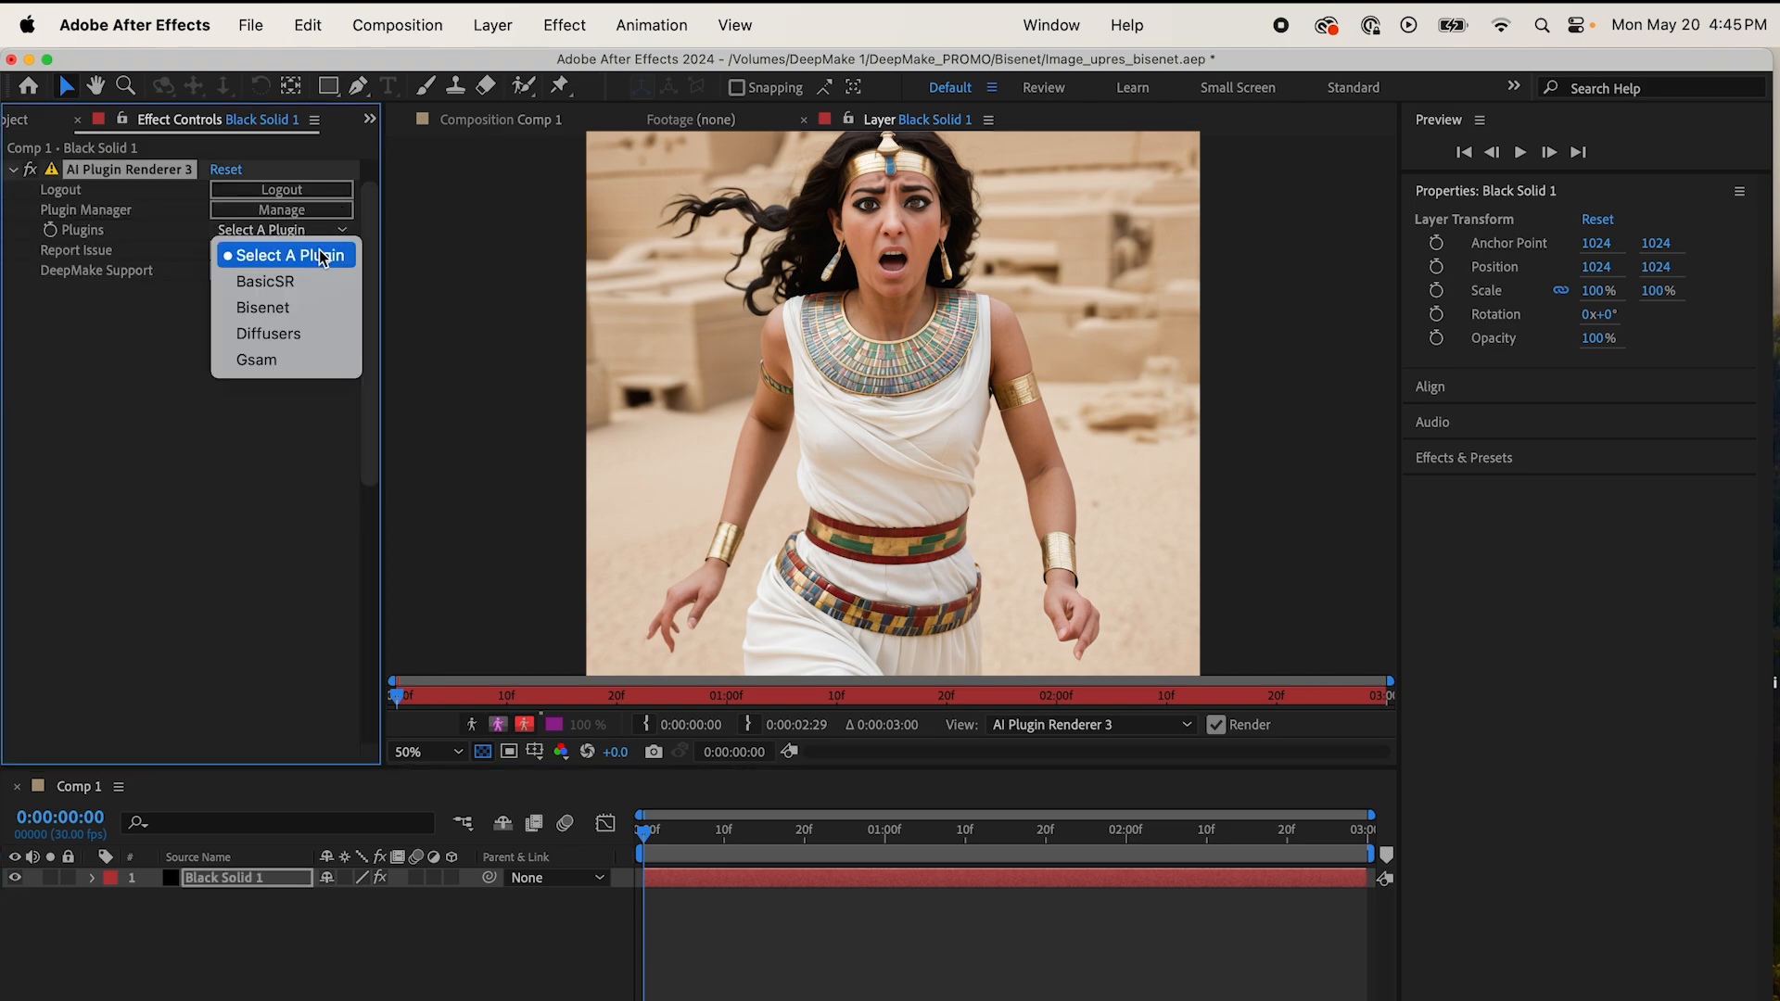
left_click(301, 309)
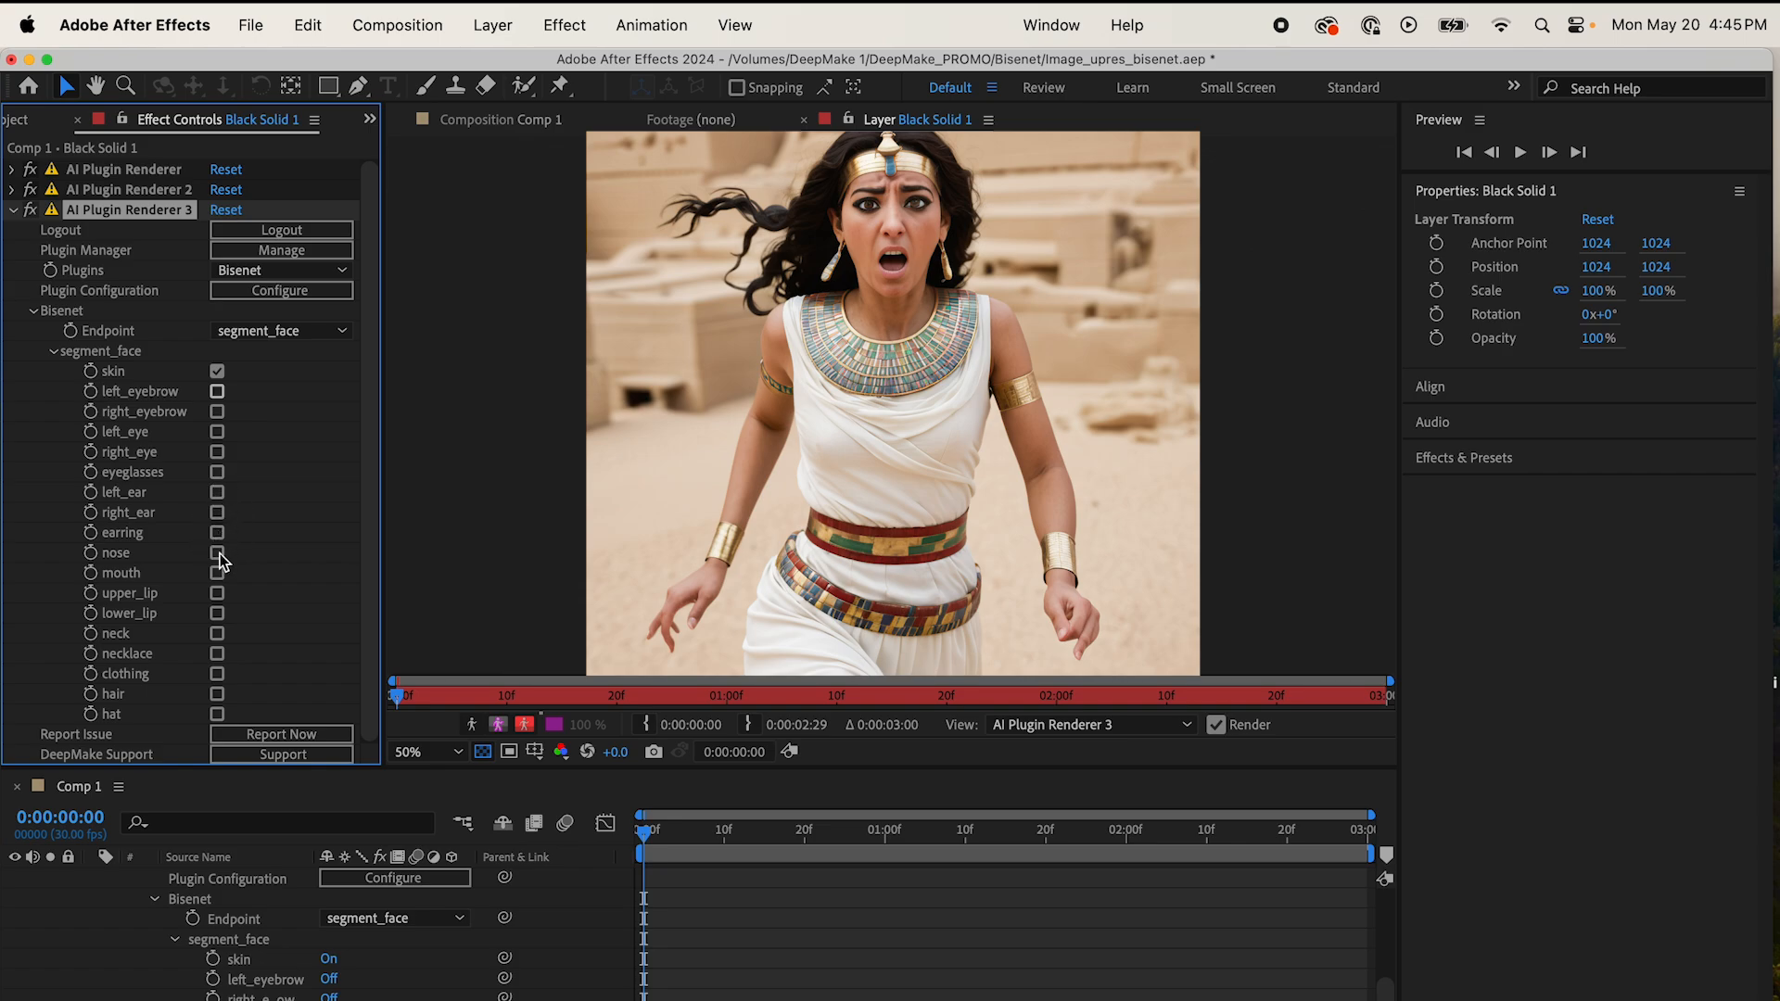
left_click(218, 595)
left_click(218, 714)
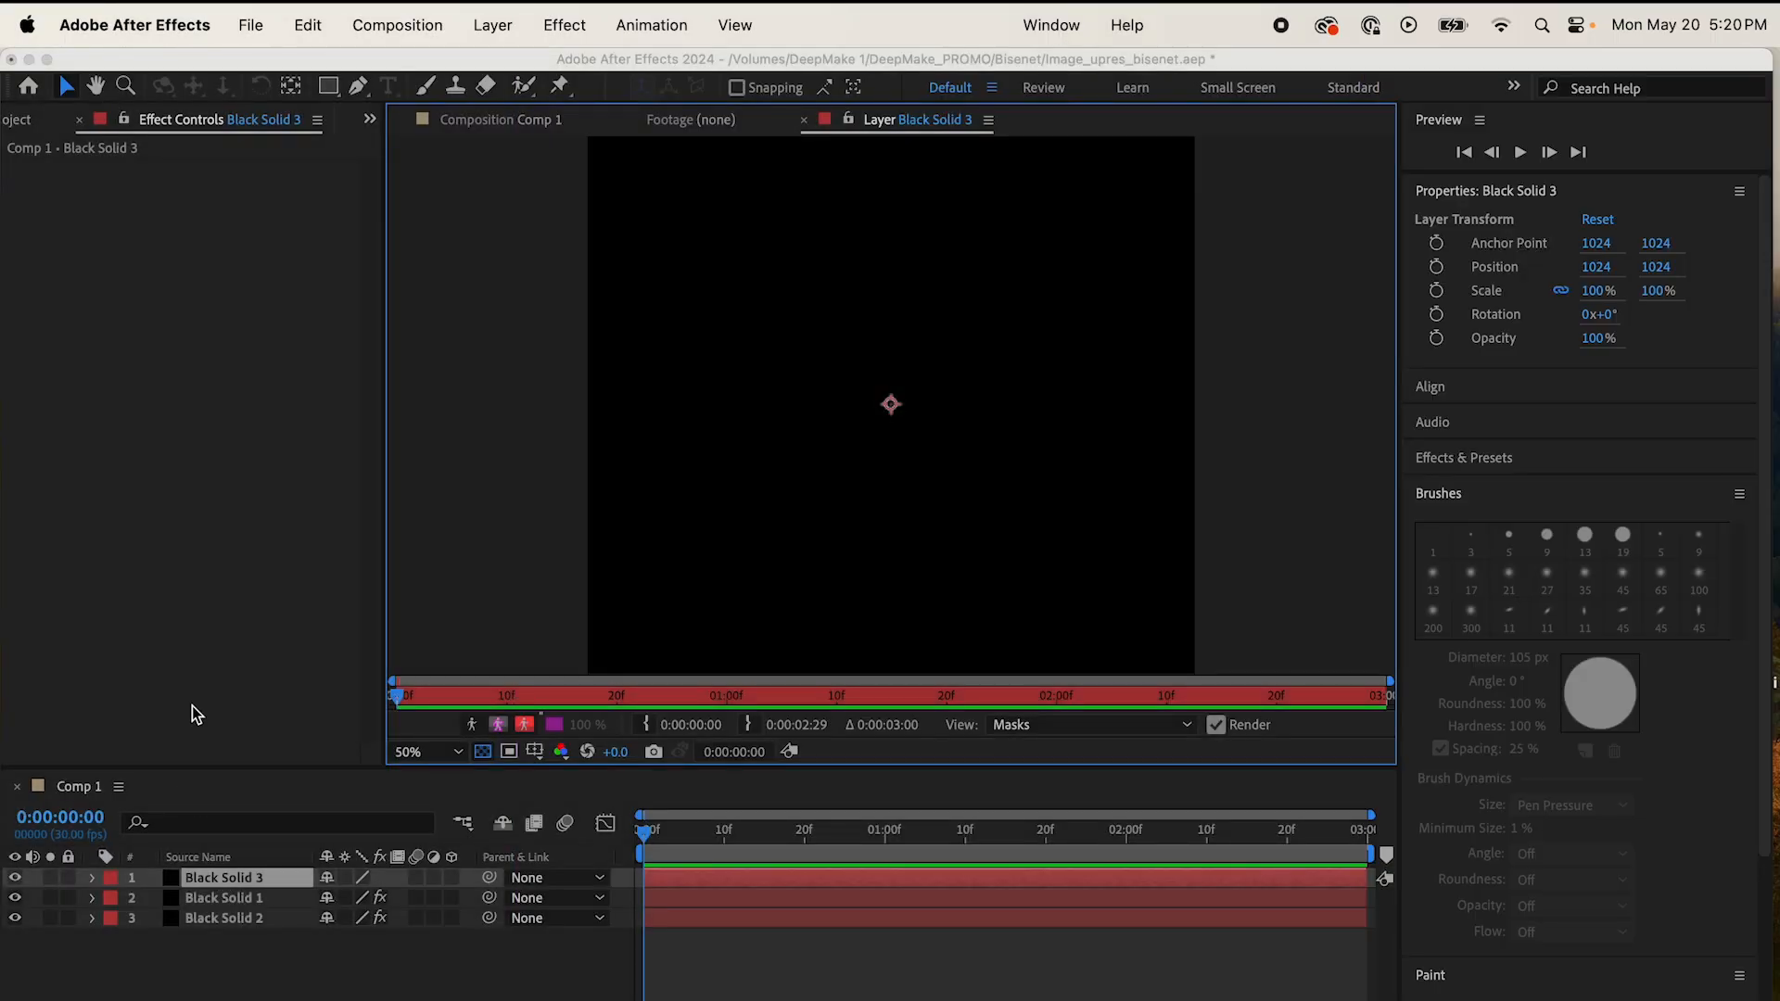
Step: Apply the AI Plugin Renderer effect to Black Solid 3 and set its plugin to Diffusers
left_click(564, 25)
mouse_move(619, 375)
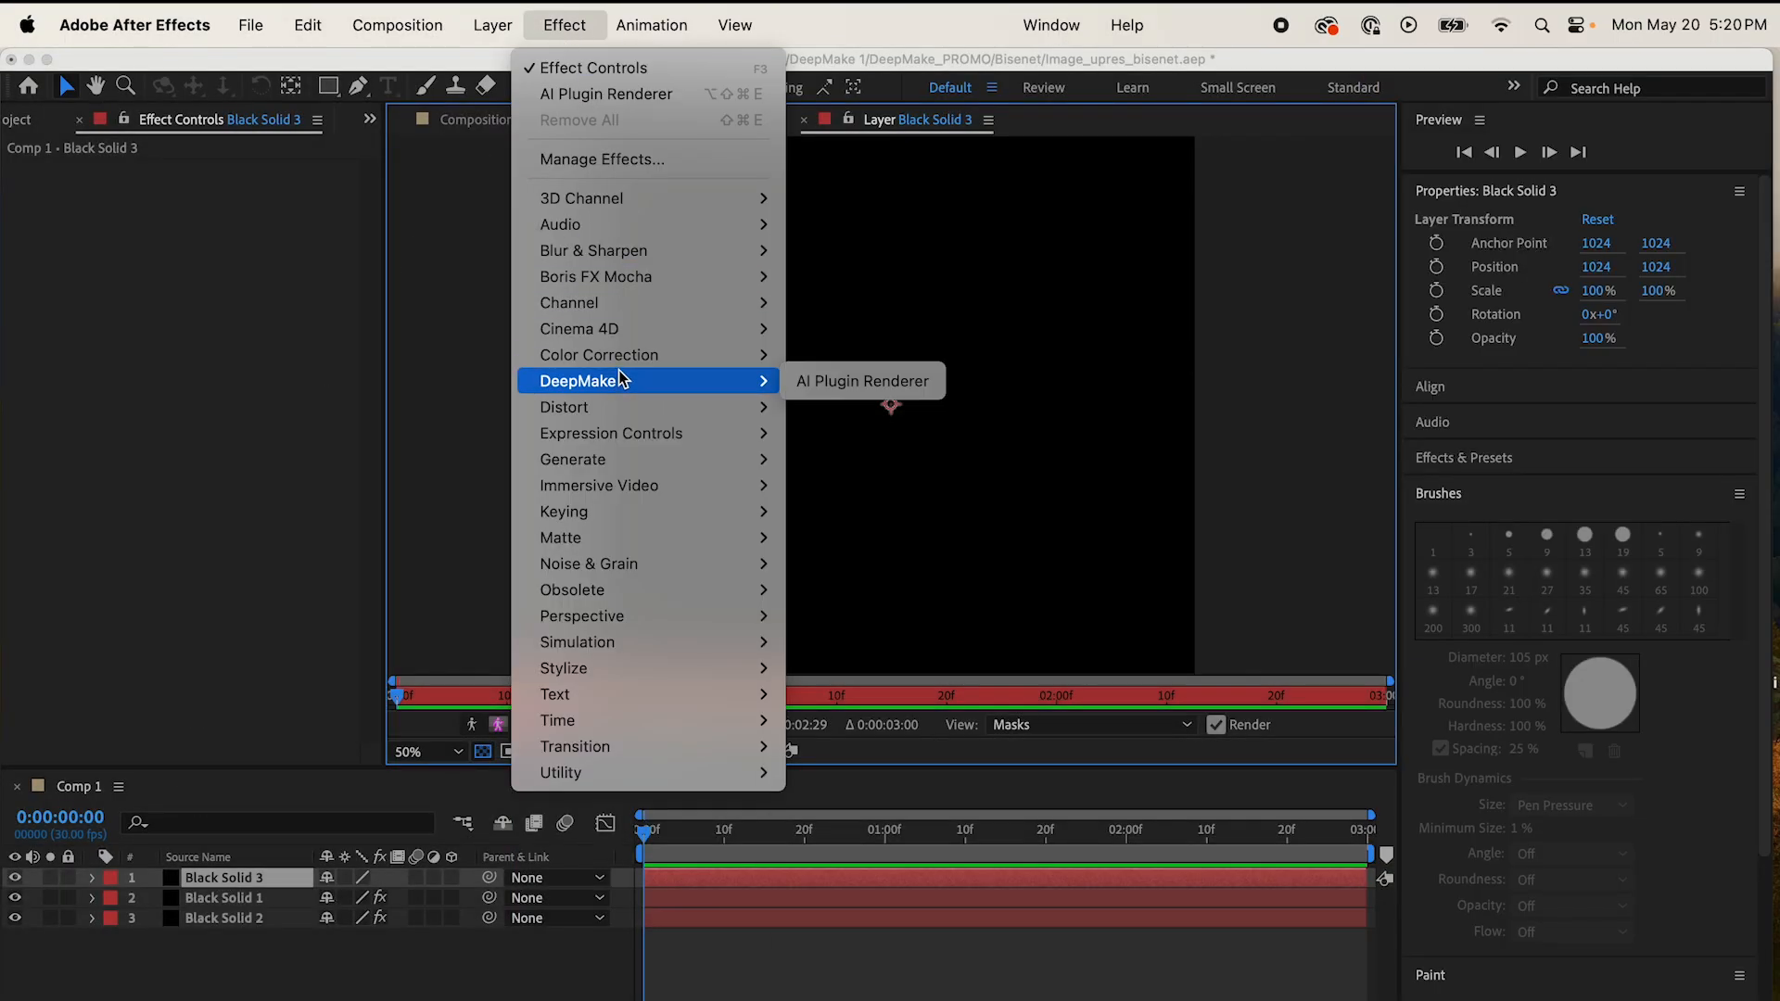
left_click(803, 381)
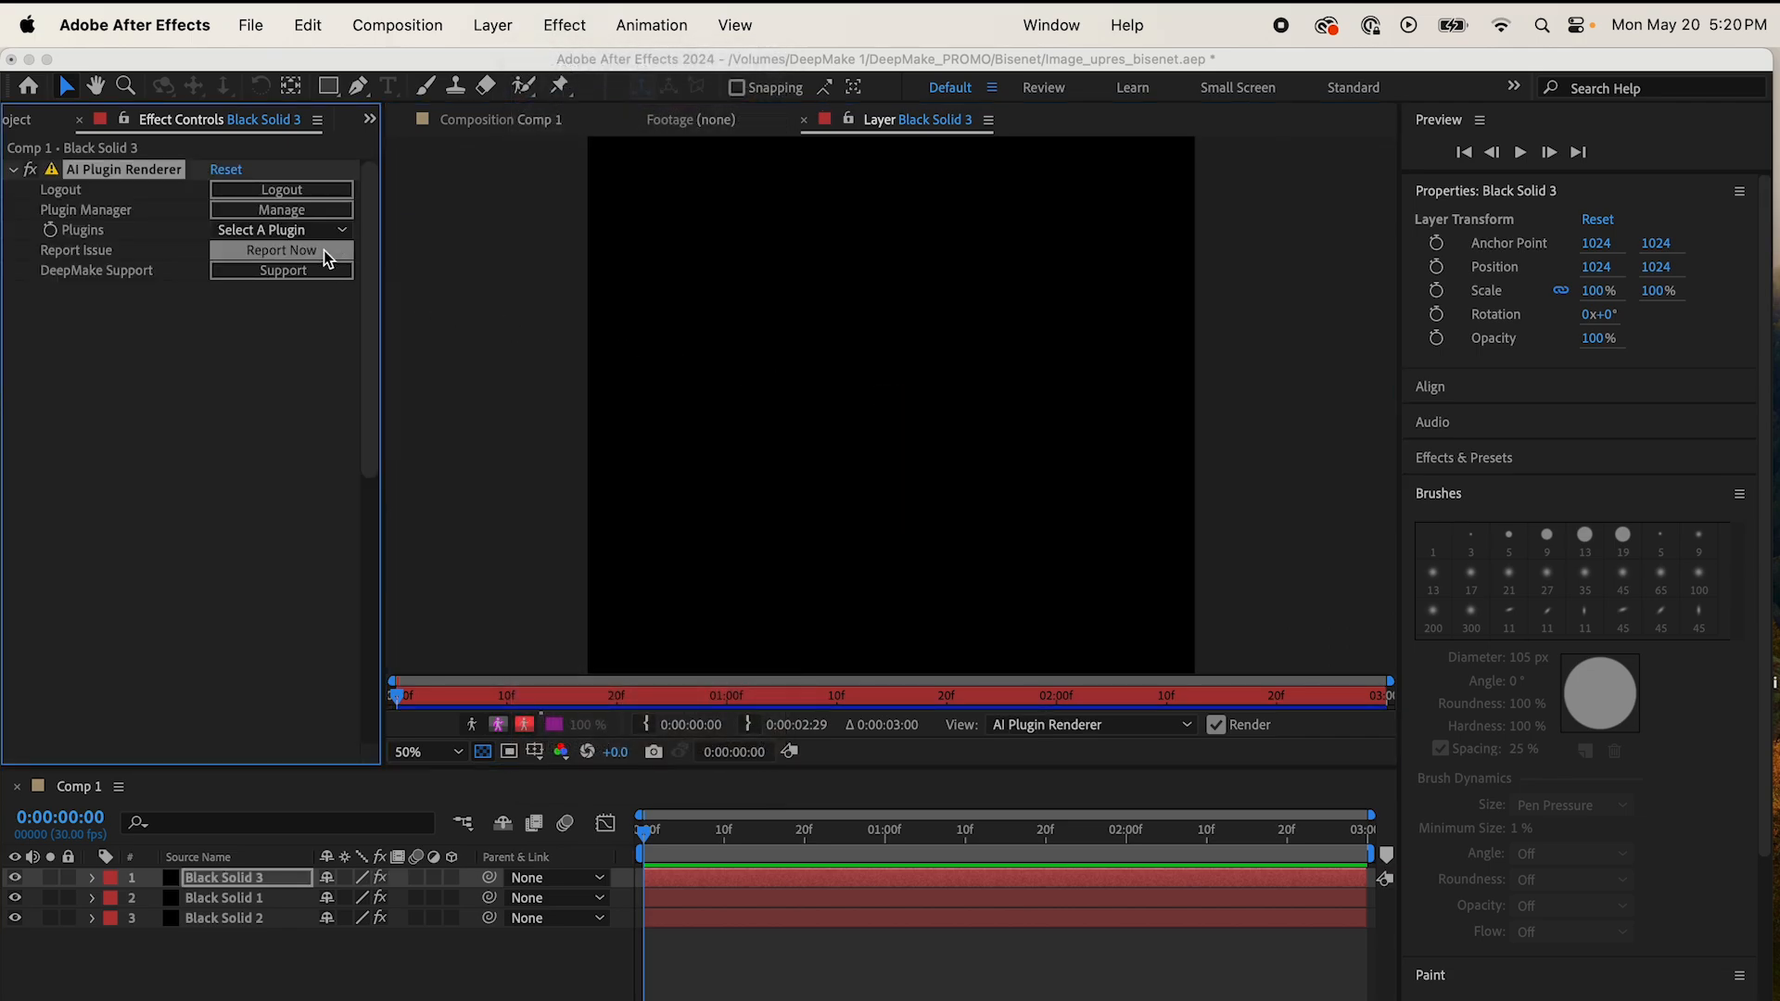
left_click(325, 232)
left_click(296, 330)
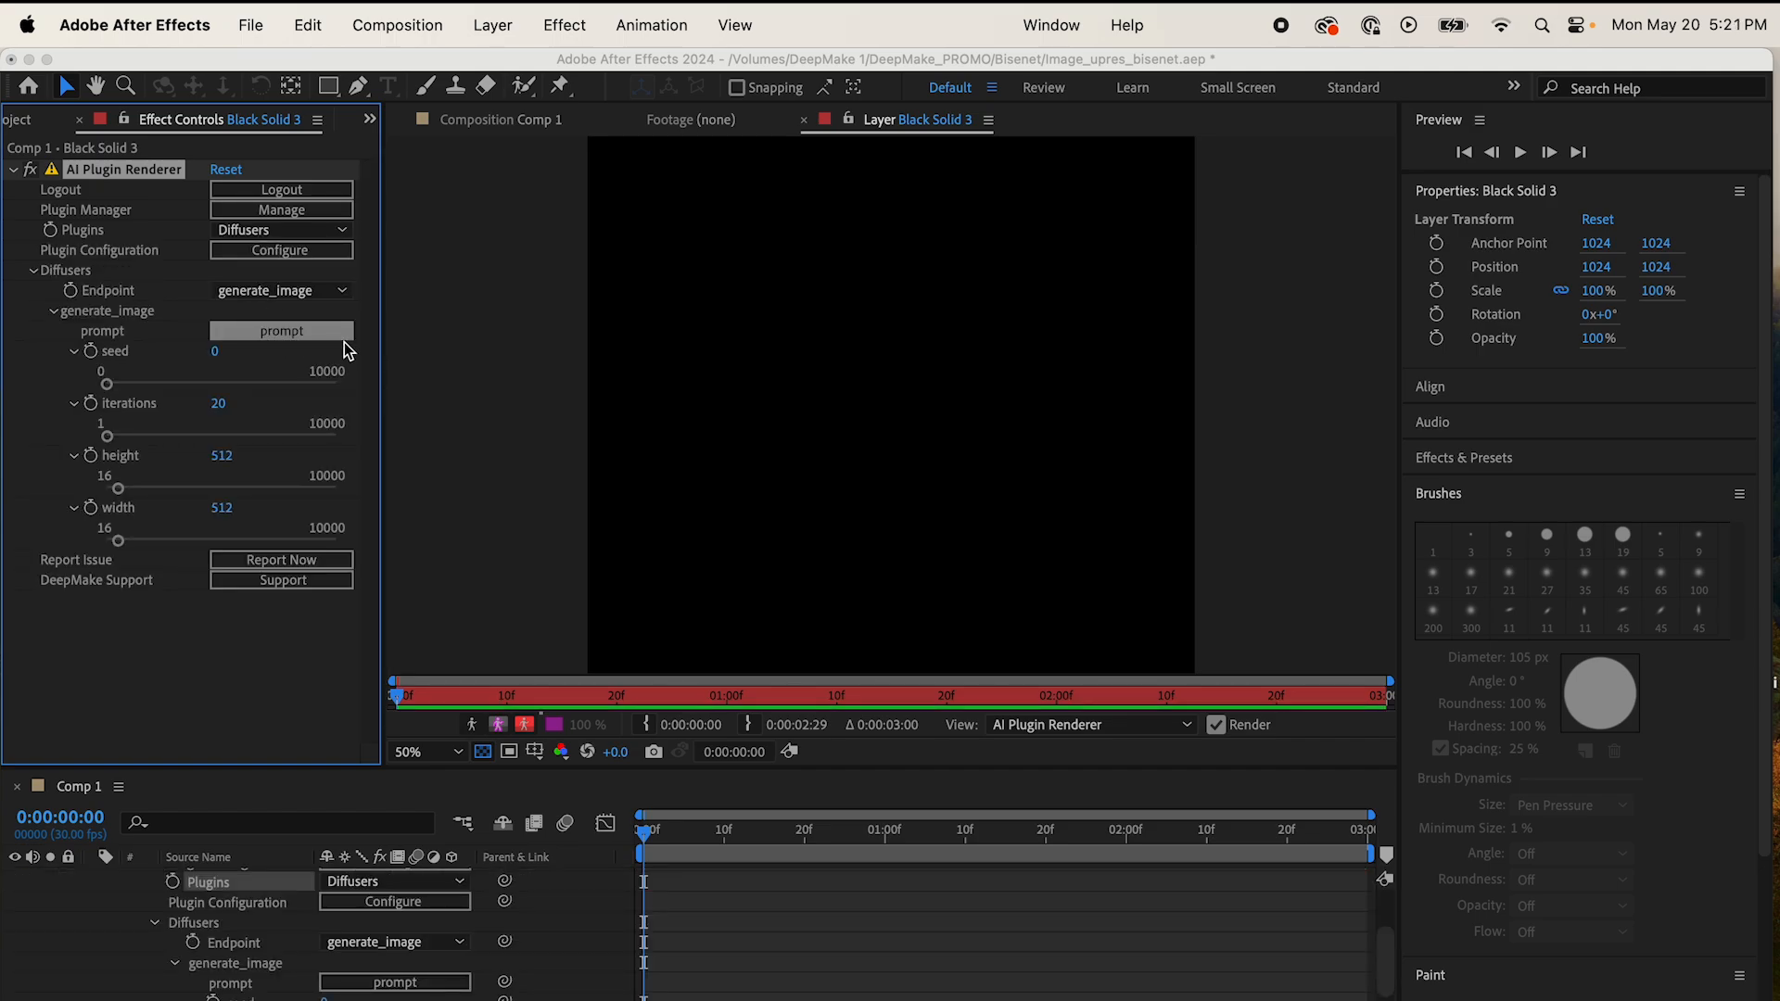
Step: Set the prompt to "A scarab robot, menacing and terrifying, horrifying, blood splatters, golden and jeweled" and the seed to 1
left_click(341, 335)
type("A scarab robot, menacing and terrifying, horrifying, blood splatters, golden and jeweled")
left_click(1098, 415)
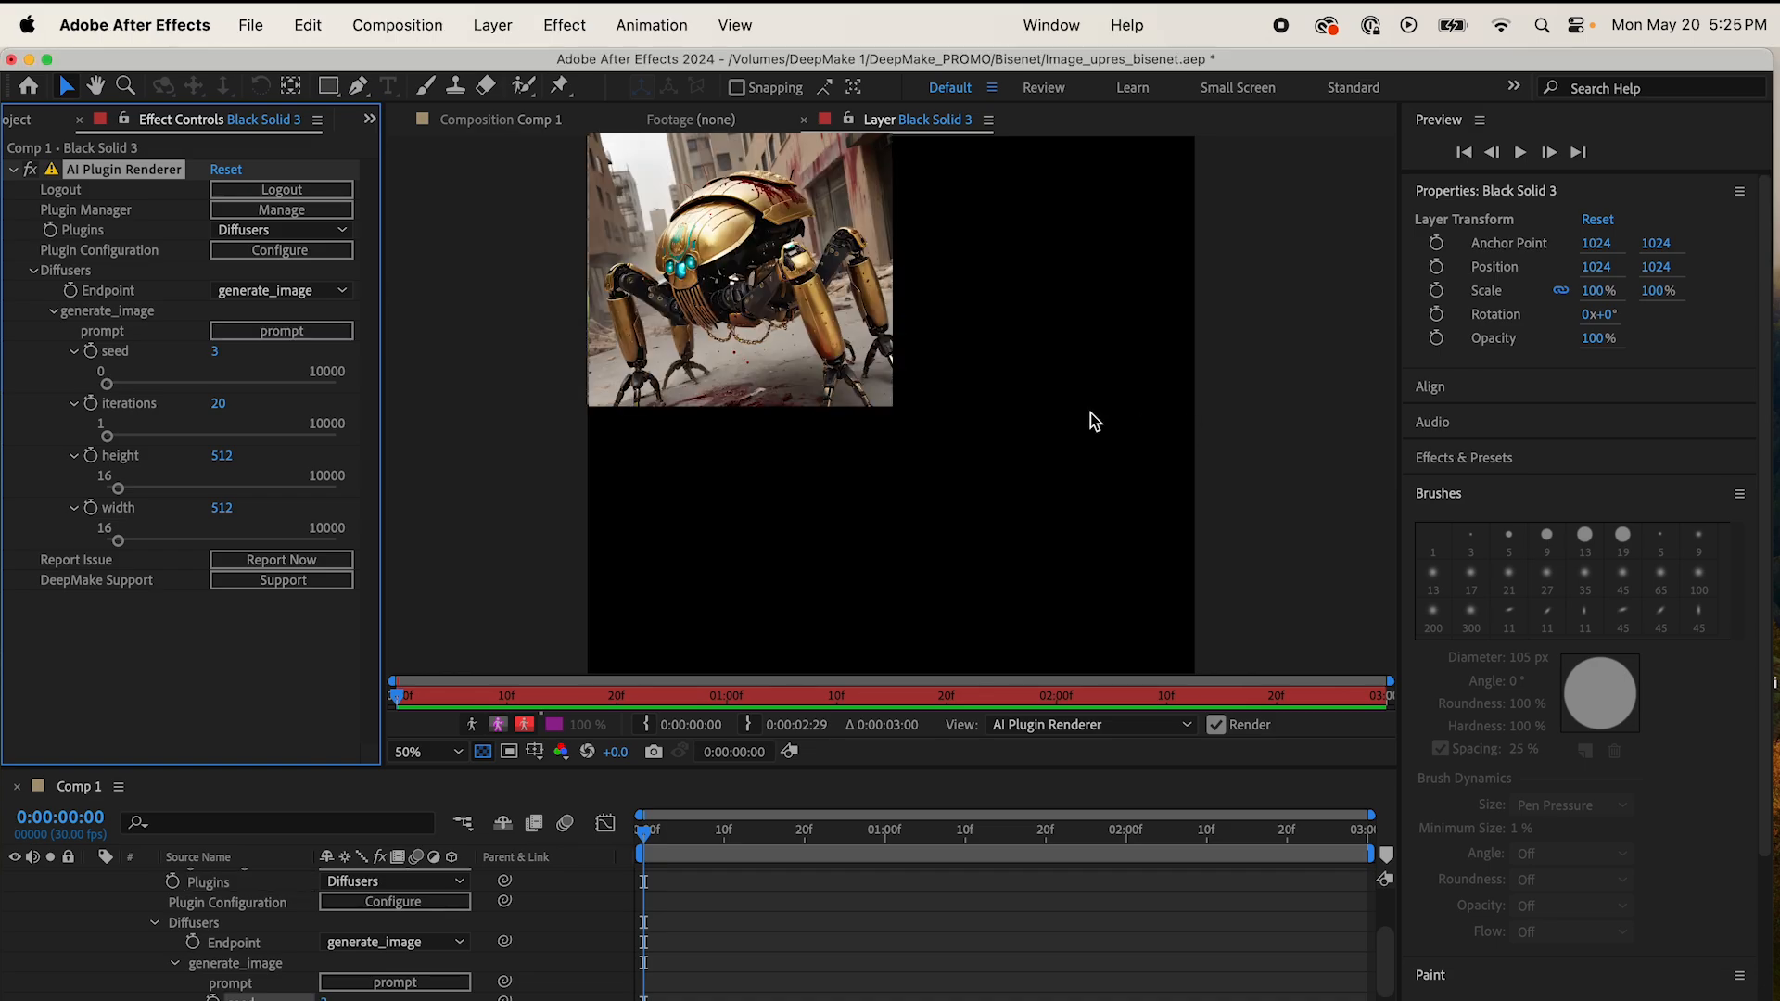
left_click(217, 351)
type("1")
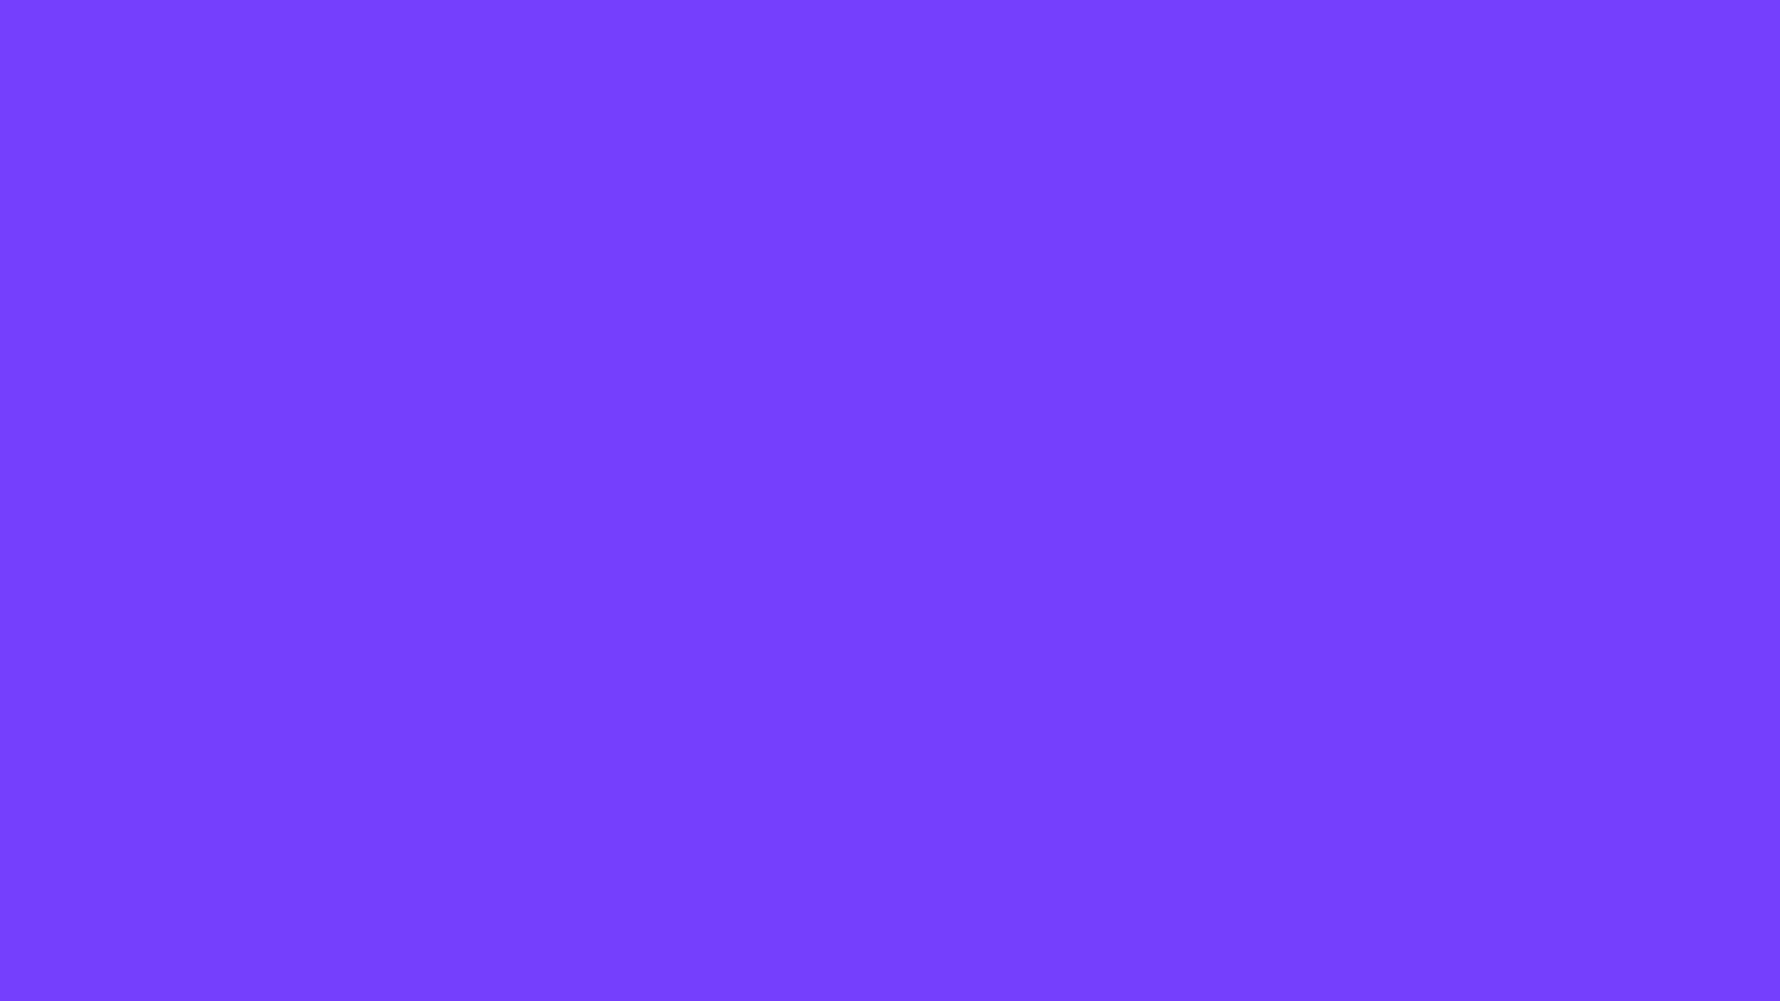
Step: Add a second AI Plugin Renderer effect to Black Solid 3 and set its plugin to Gsam
left_click(565, 25)
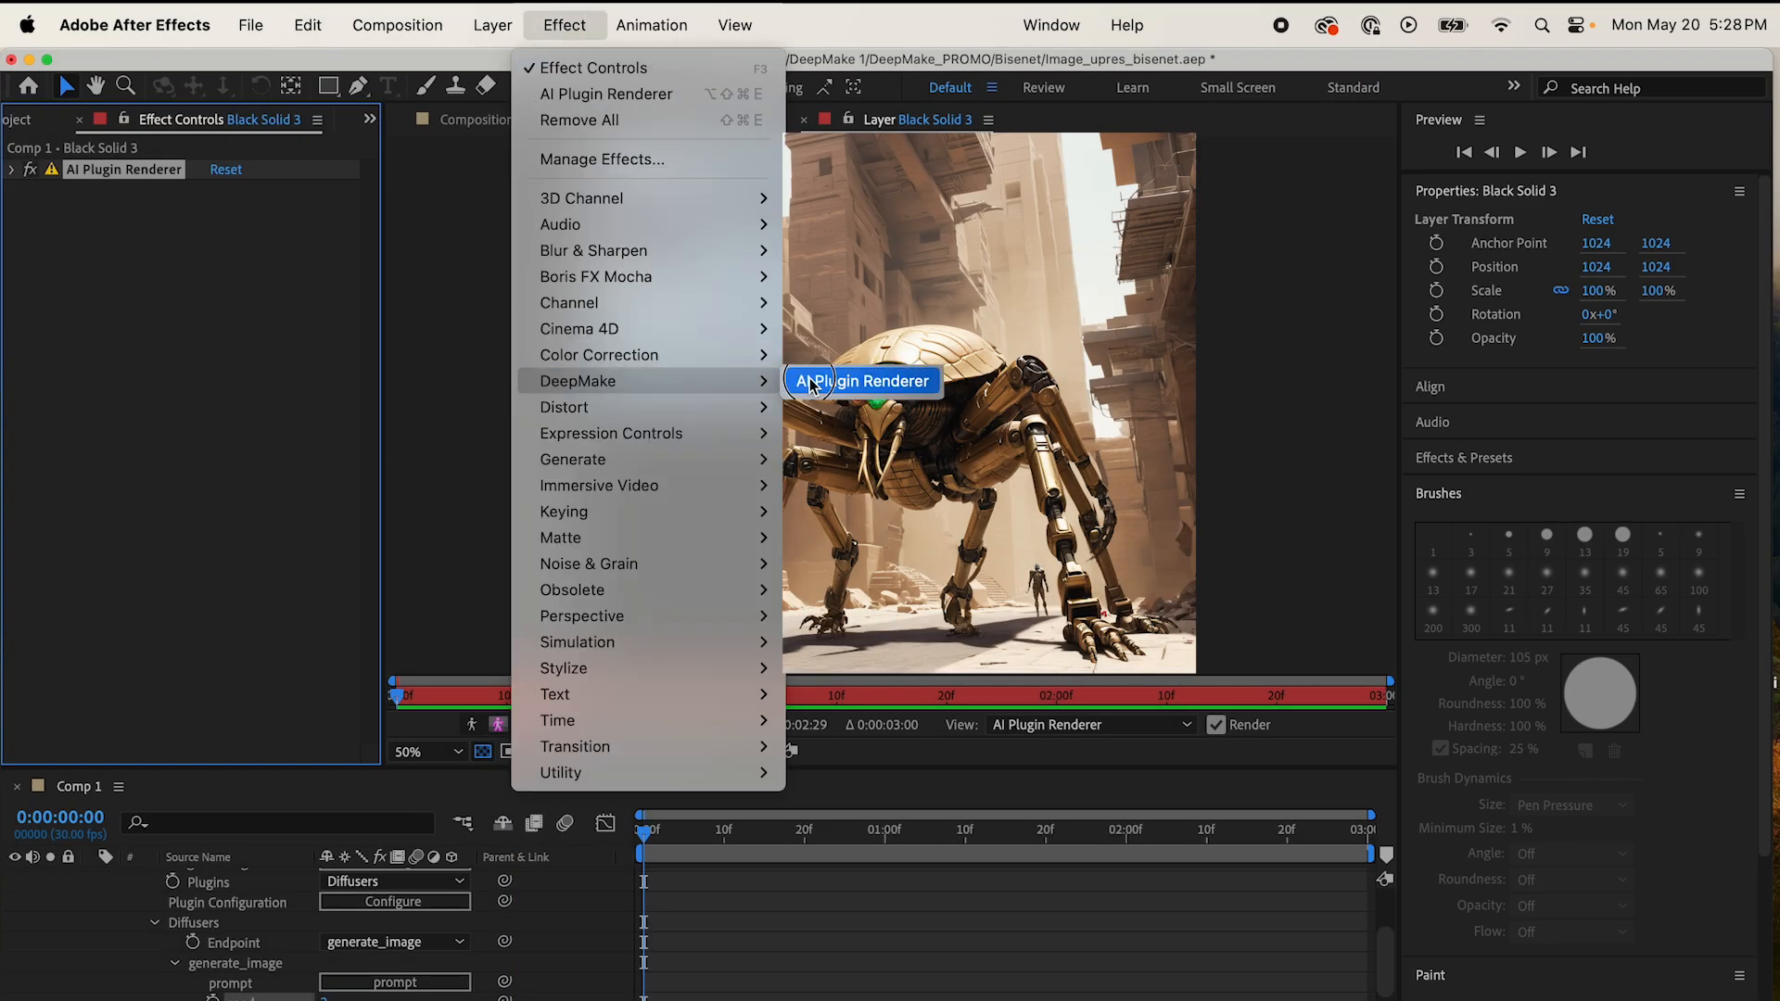
left_click(816, 381)
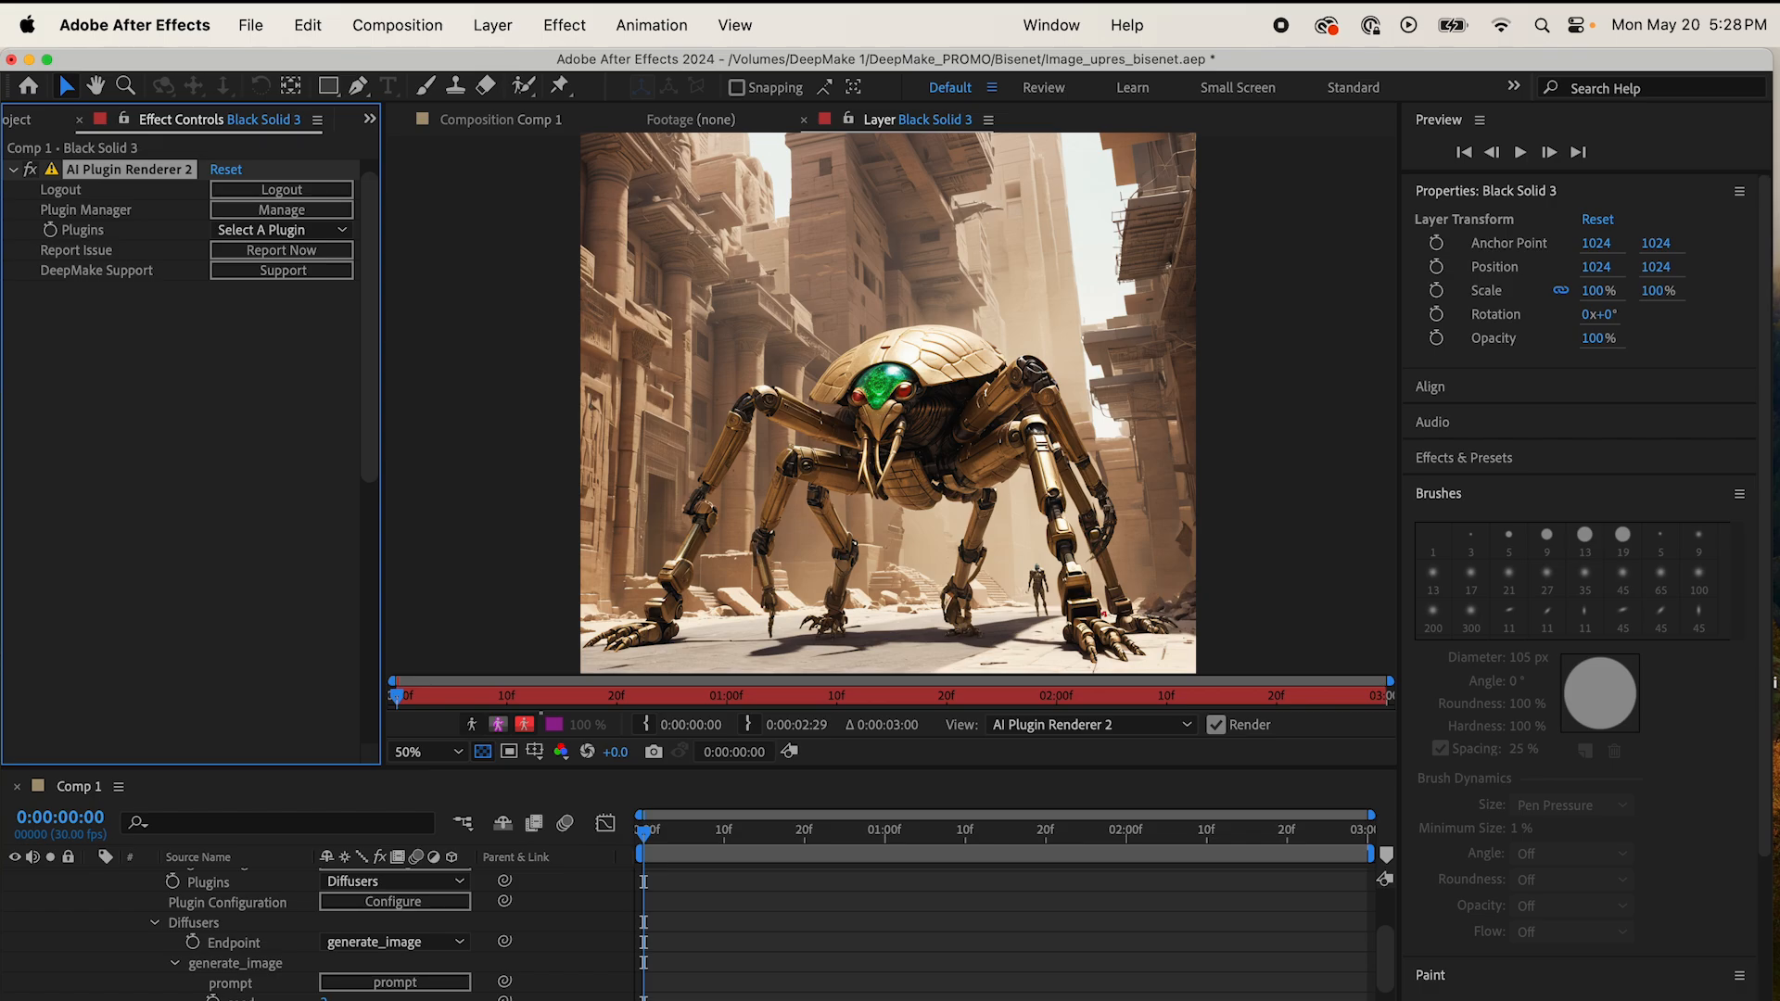
left_click(336, 232)
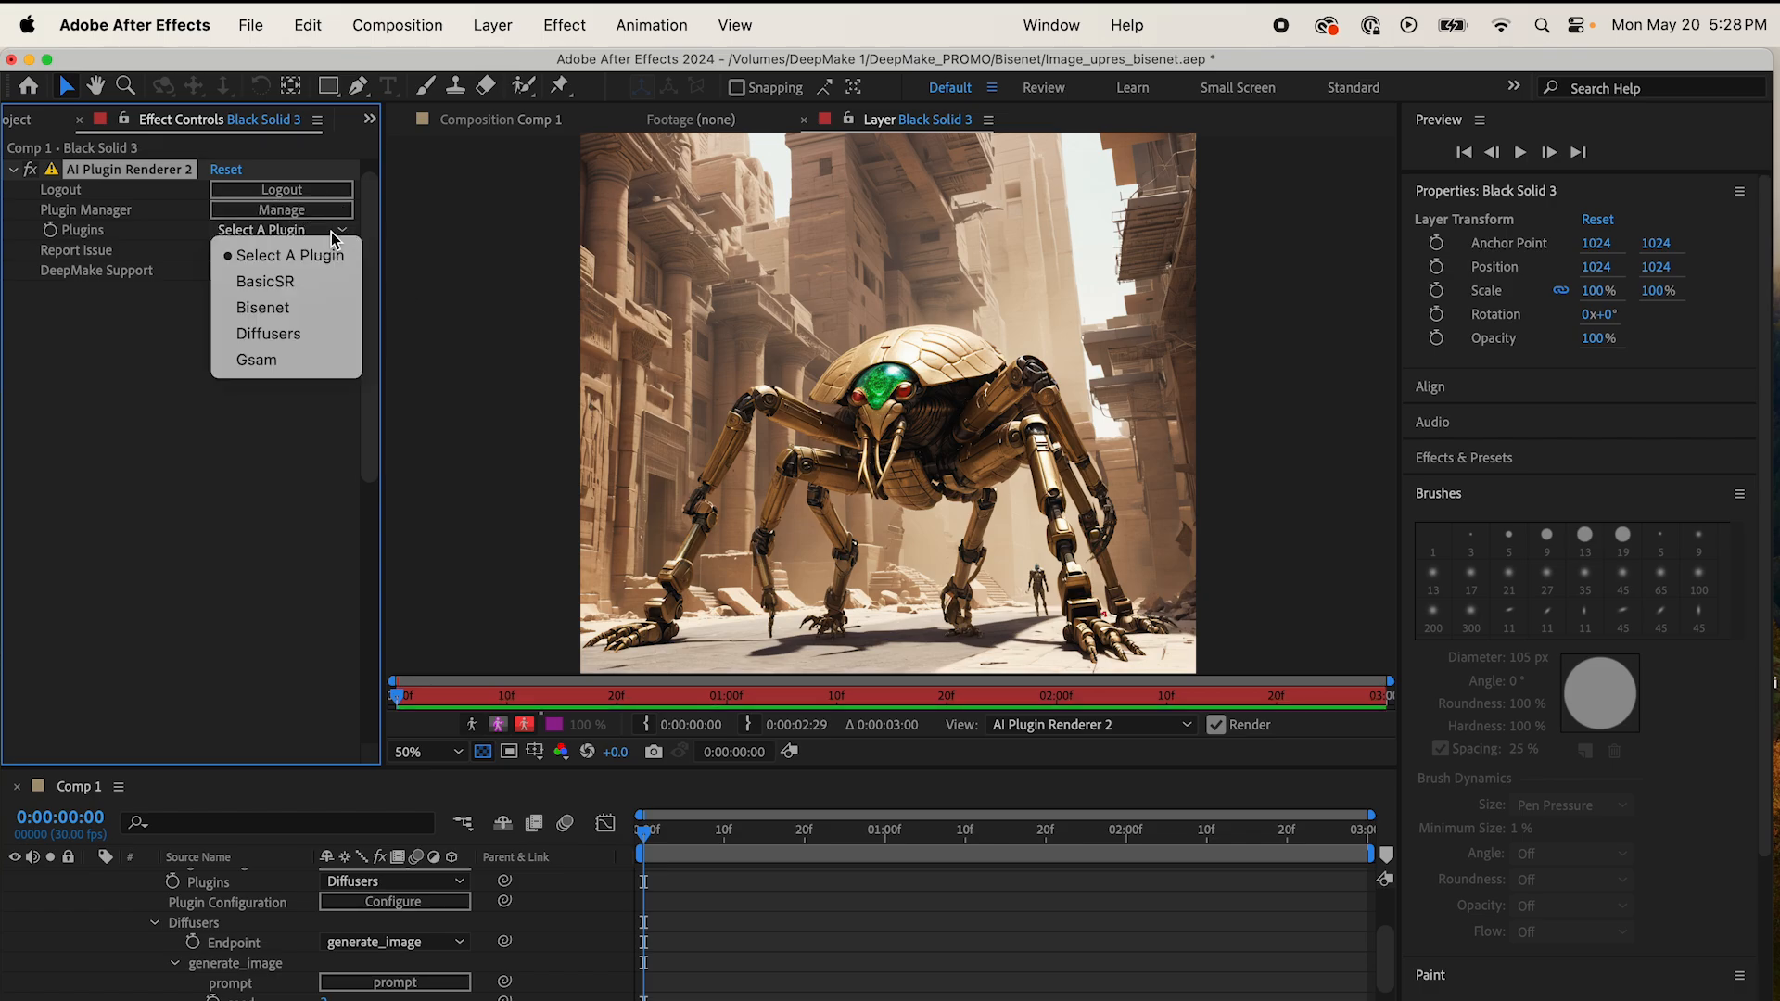
left_click(320, 361)
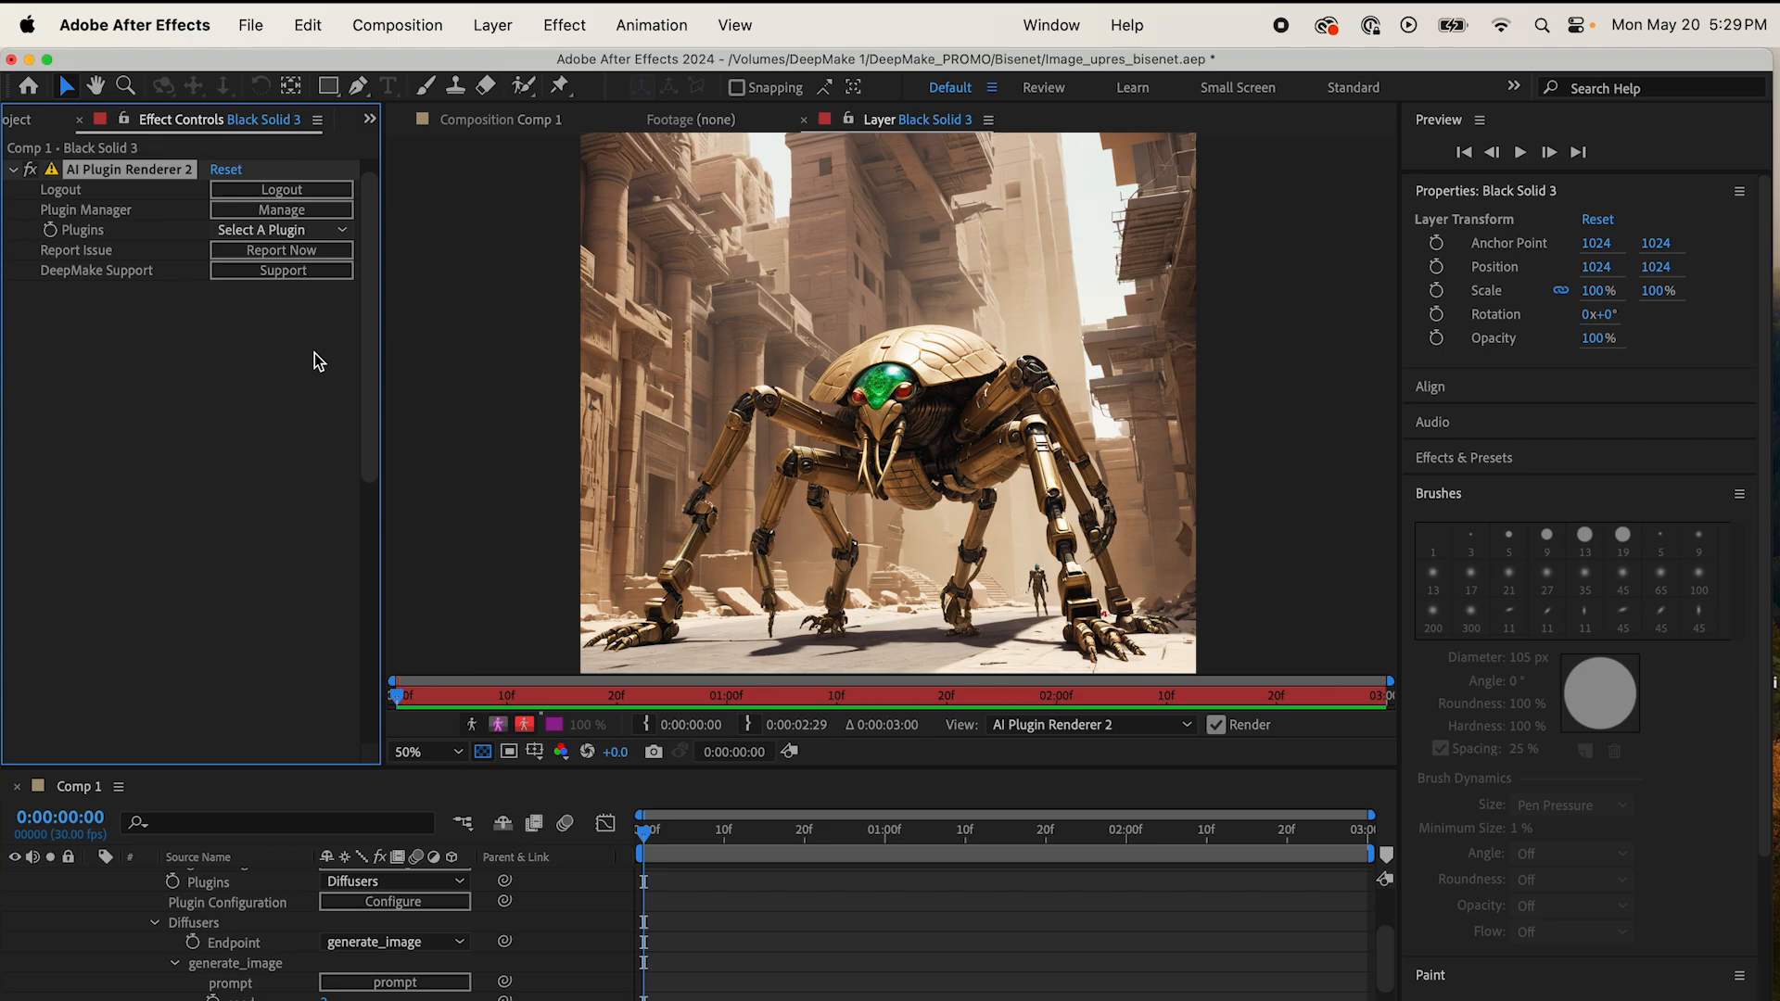
Step: Set the Gsam get_mask prompt to "A scarab robot"
left_click(314, 353)
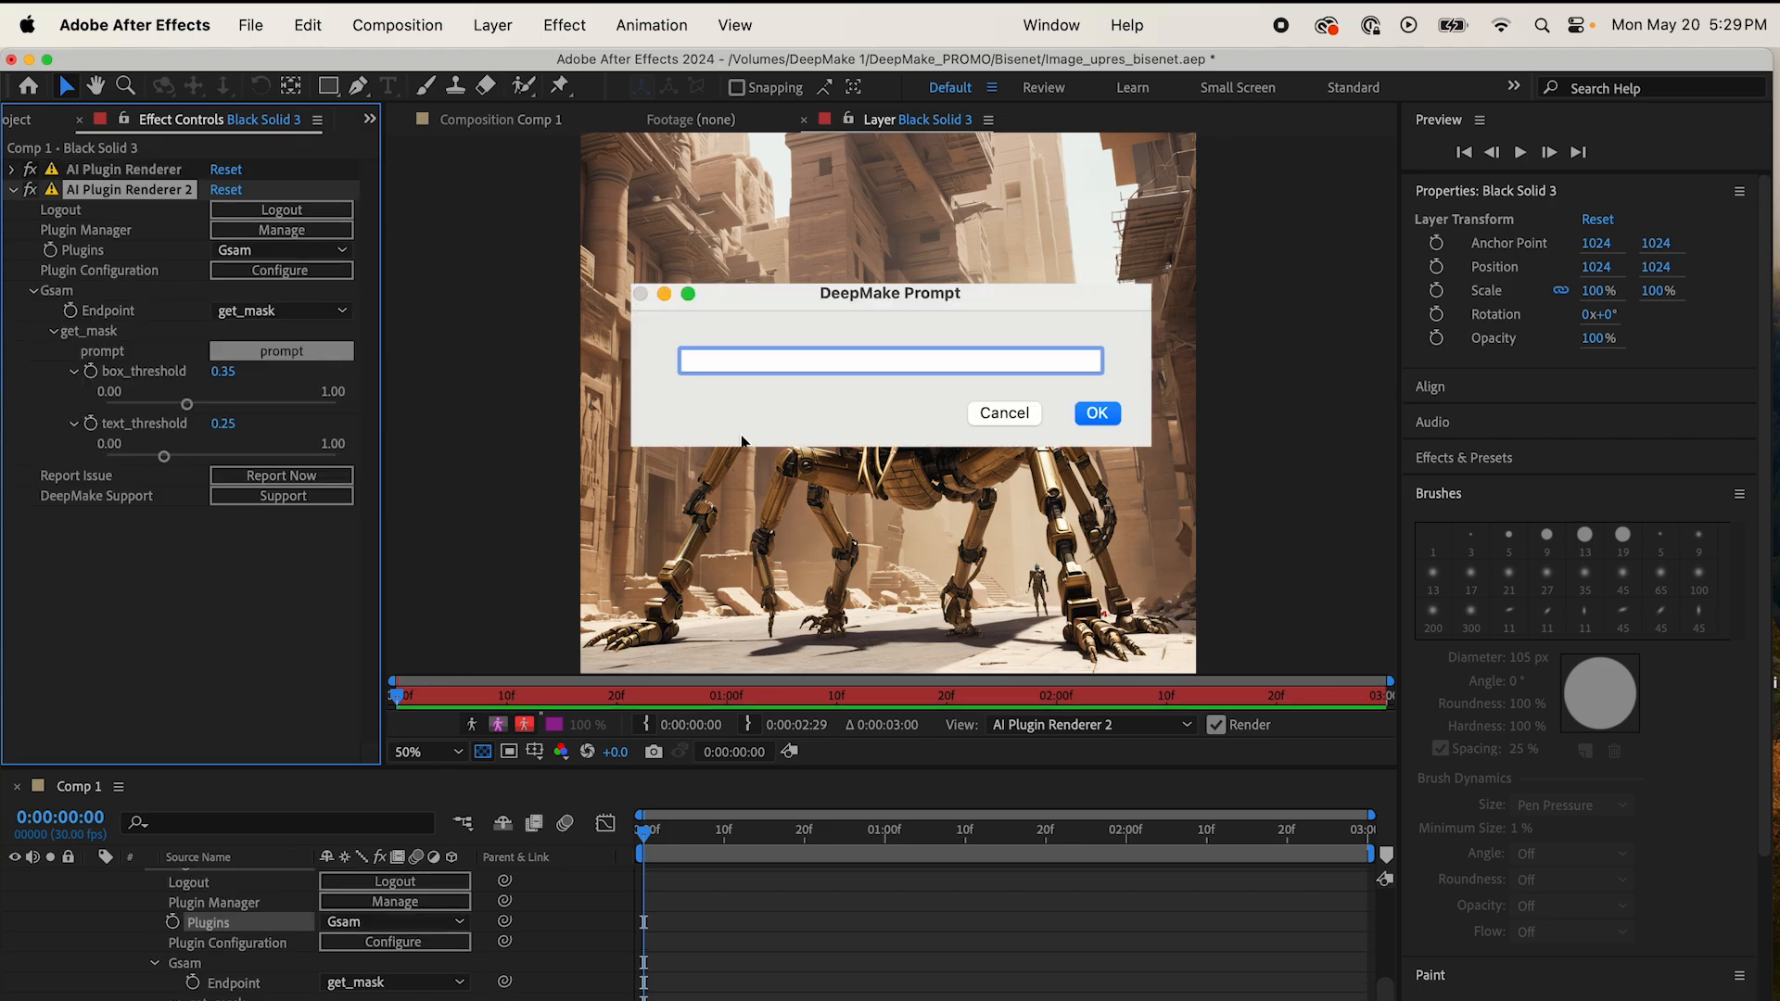
type("A scara")
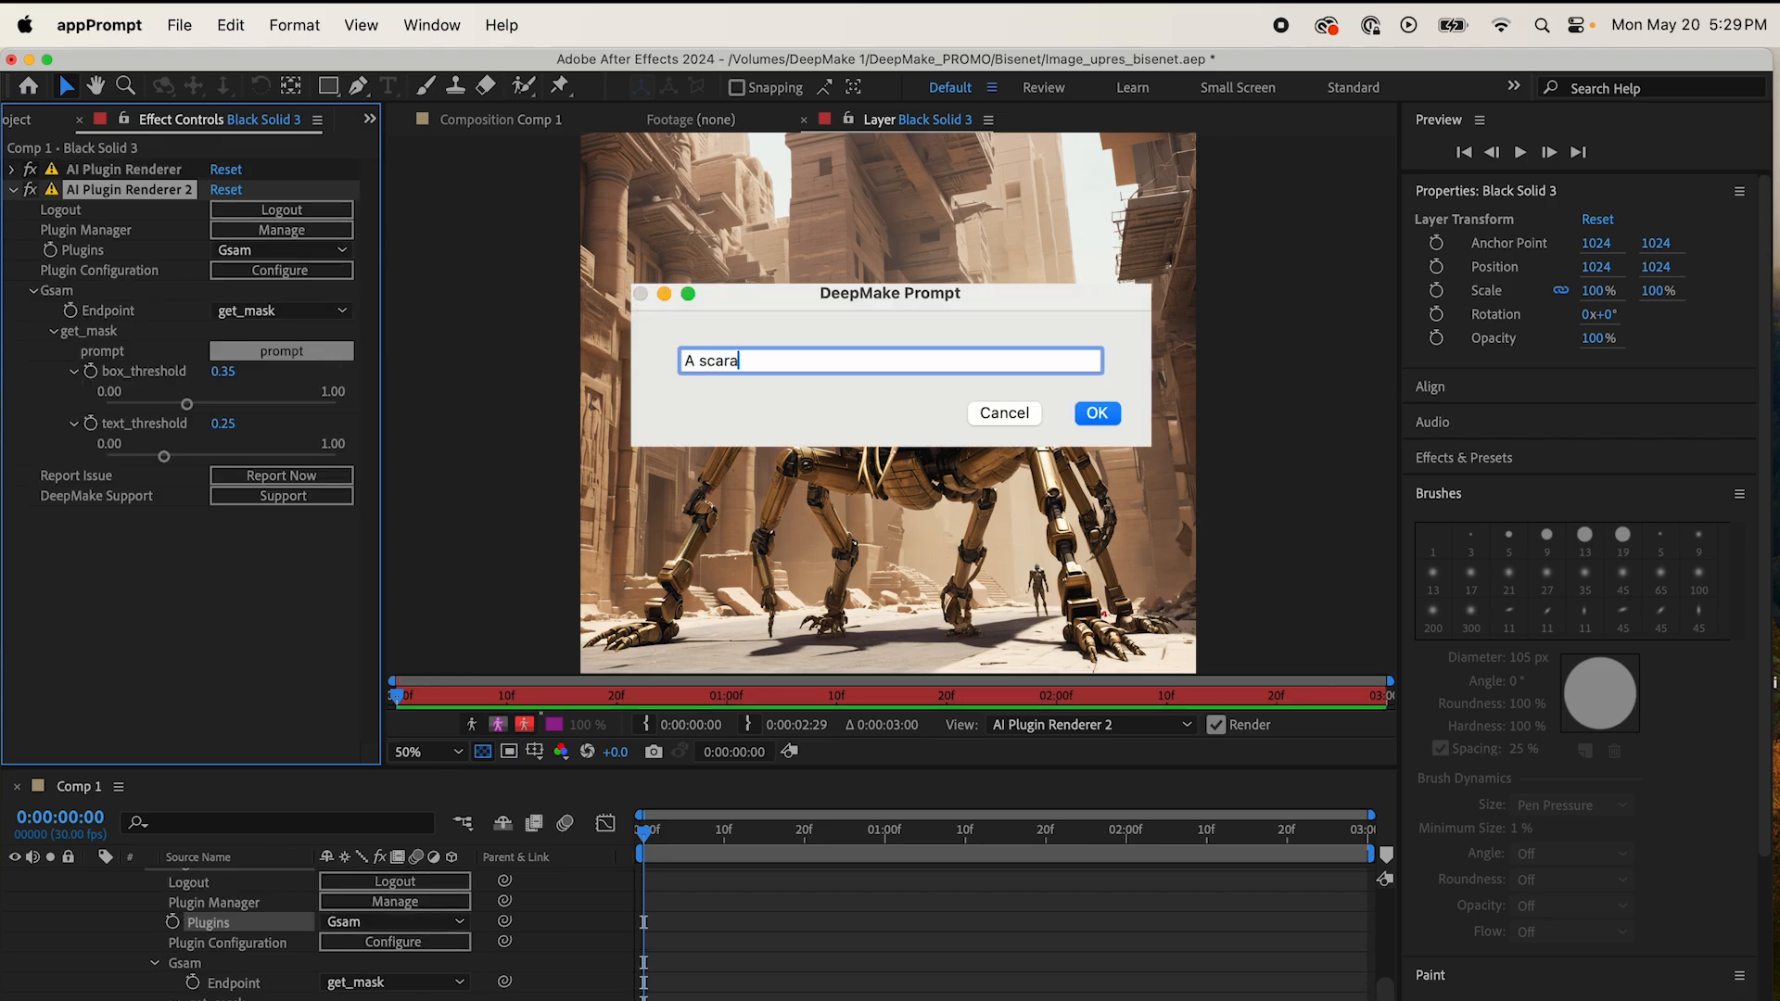
type("b robot")
key("Return")
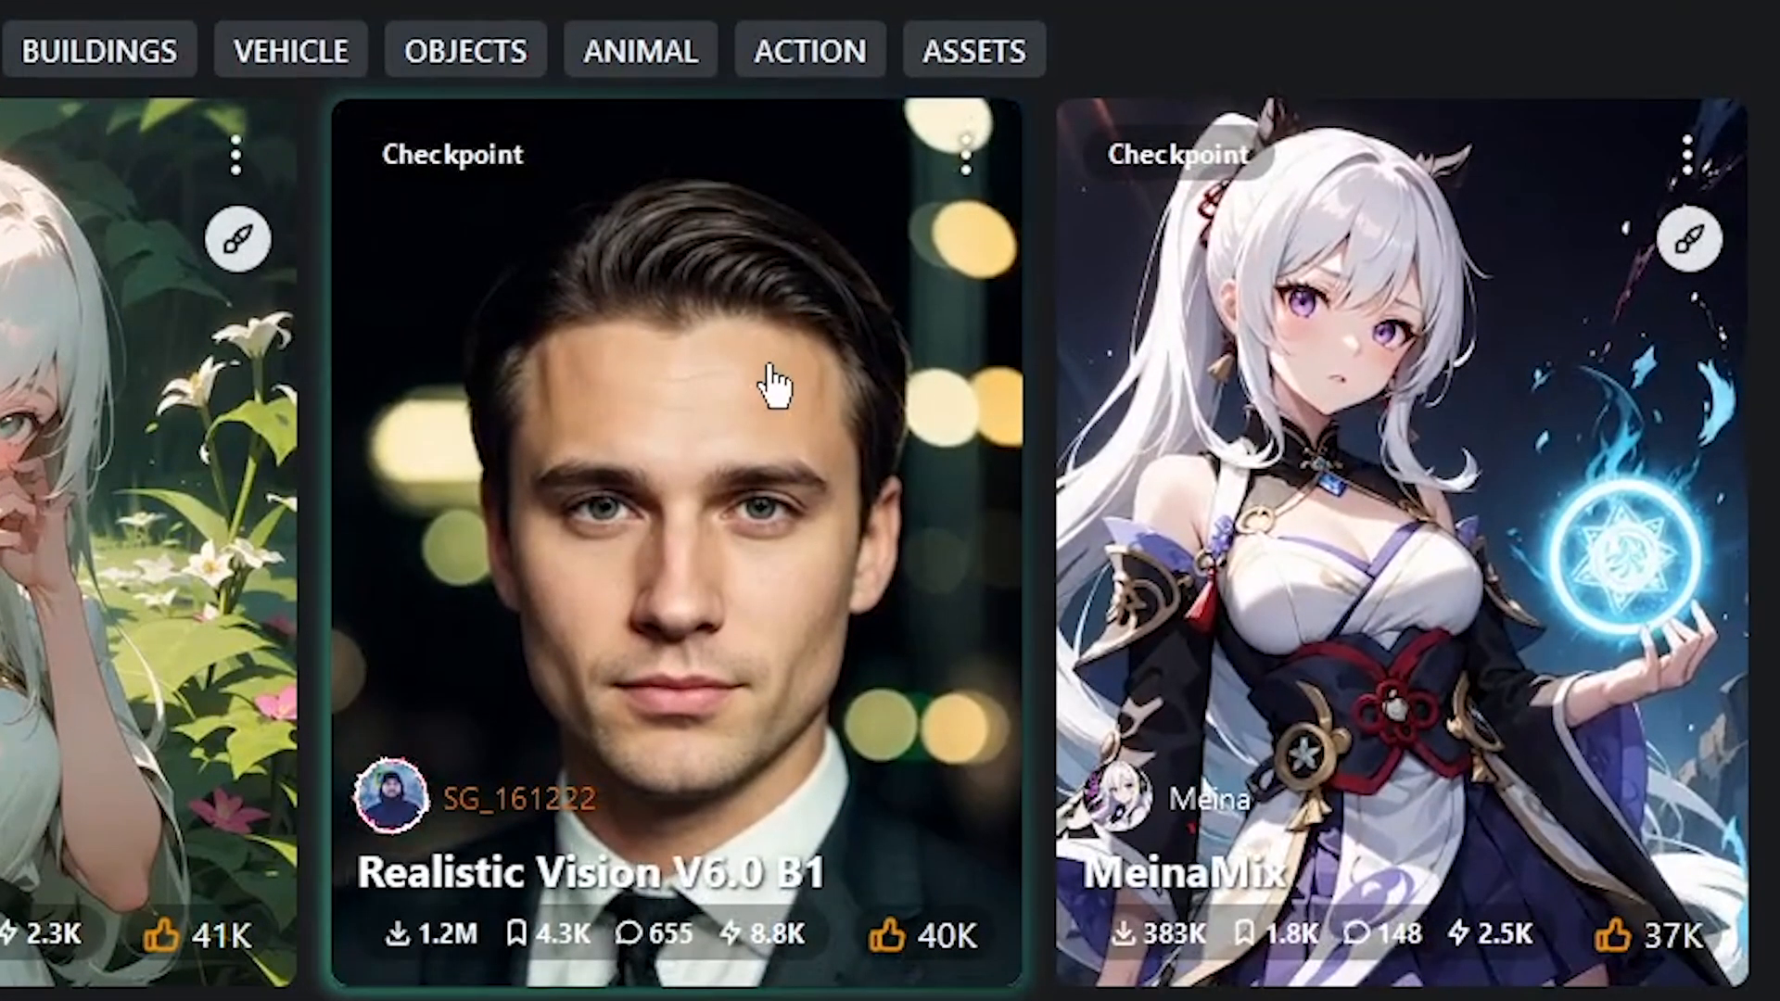
Step: On Civitai, open Realistic Vision V6.0 B1 and download the V5.1 (VAE) version's Pruned Model fp16 (1.99 GB)
left_click(1243, 349)
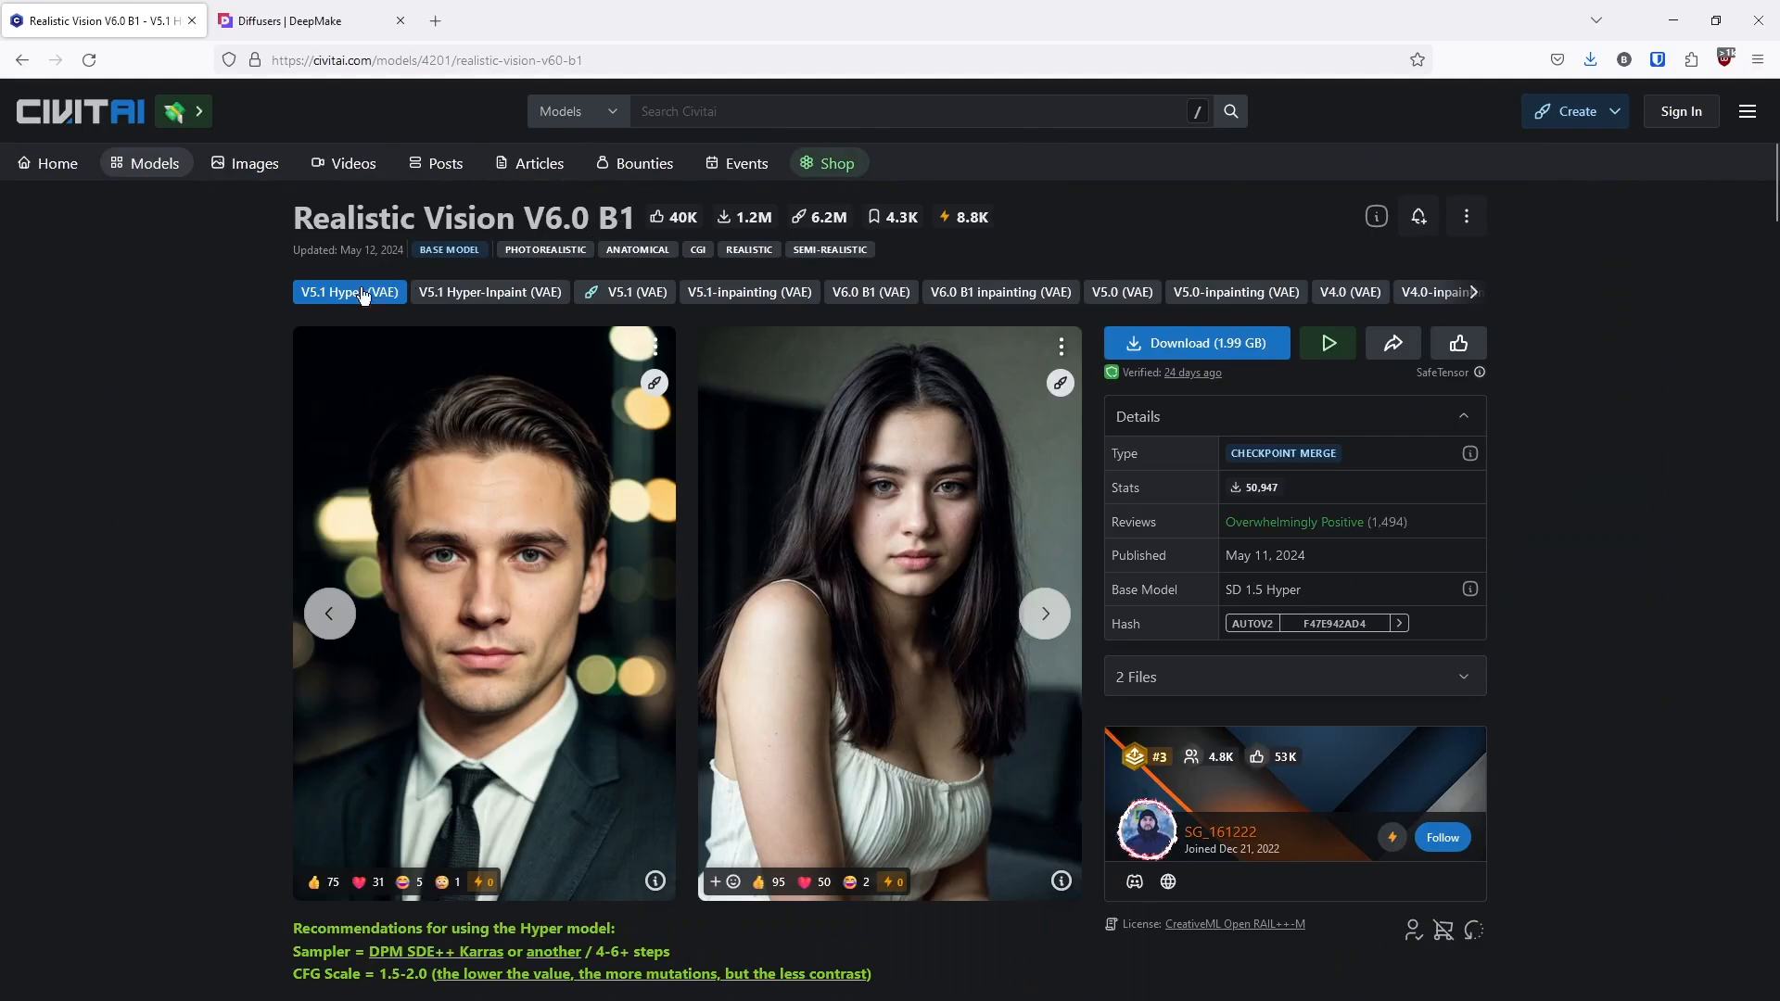
left_click(657, 295)
left_click(1259, 343)
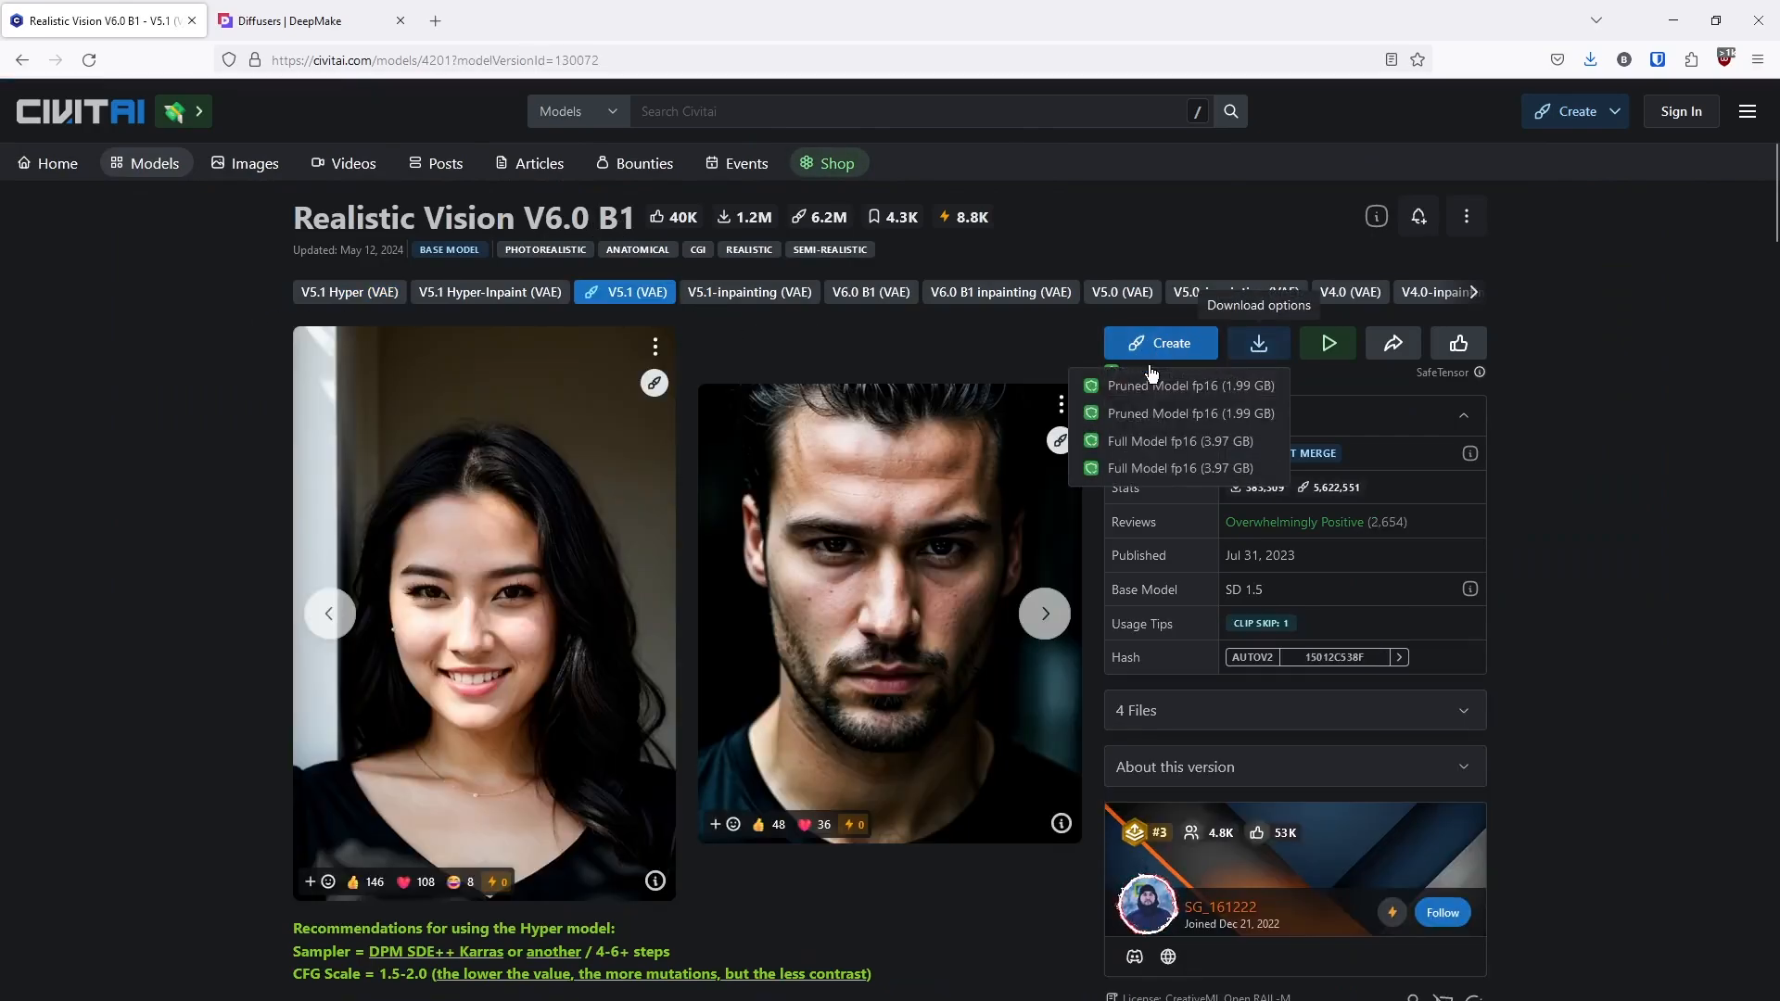
left_click(1240, 387)
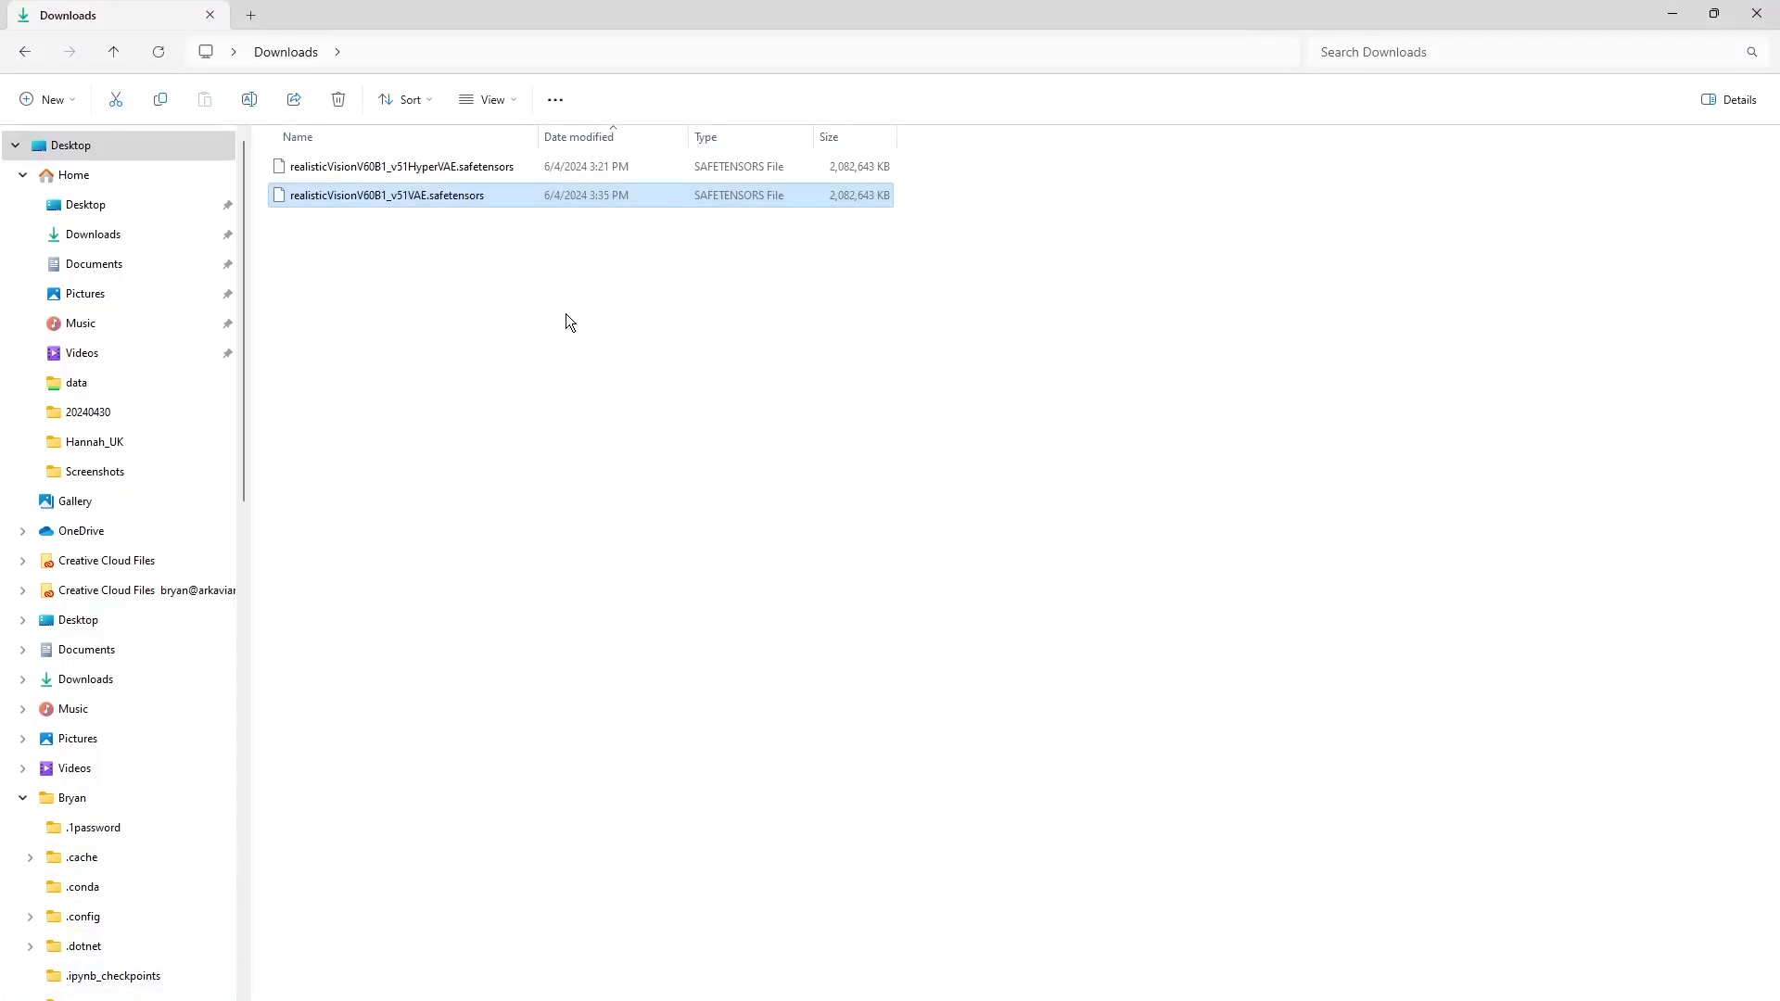
Step: In the Downloads folder, copy the file path of realisticVisionV60B1_v51VAE.safetensors
right_click(441, 198)
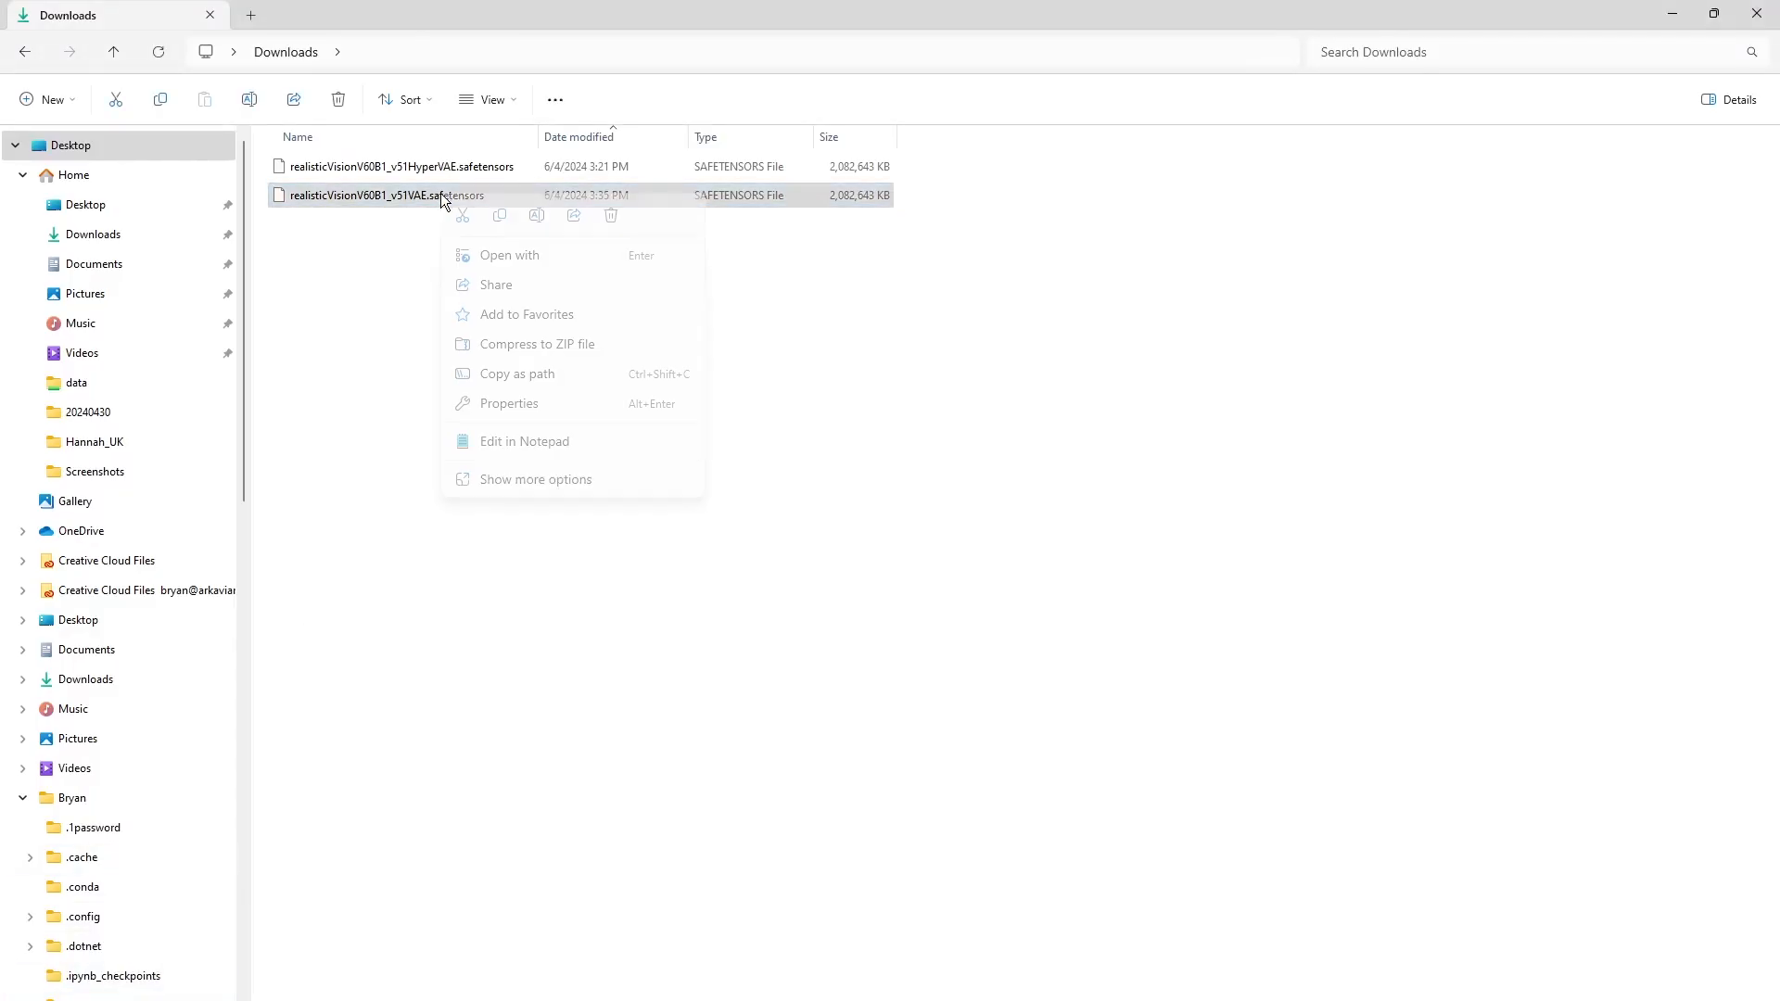
left_click(575, 375)
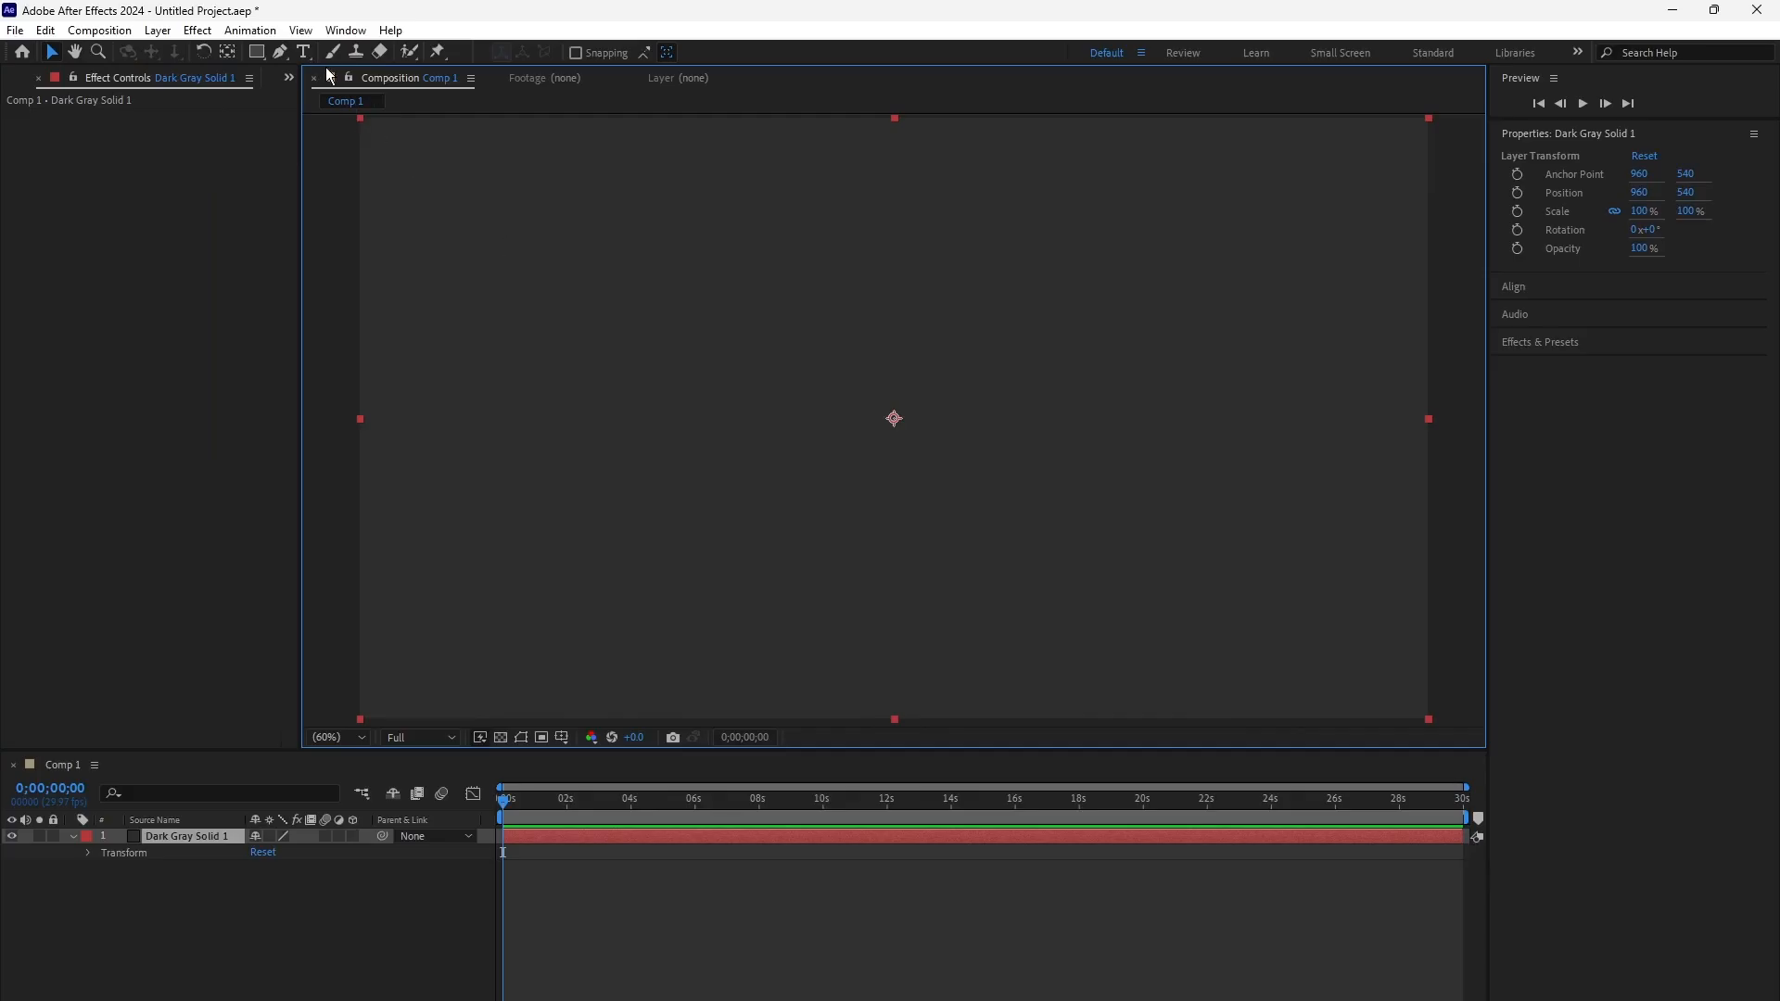
Step: In After Effects, apply the AI Plugin Renderer effect to Dark Gray Solid 1 and set its plugin to Diffusers
left_click(198, 30)
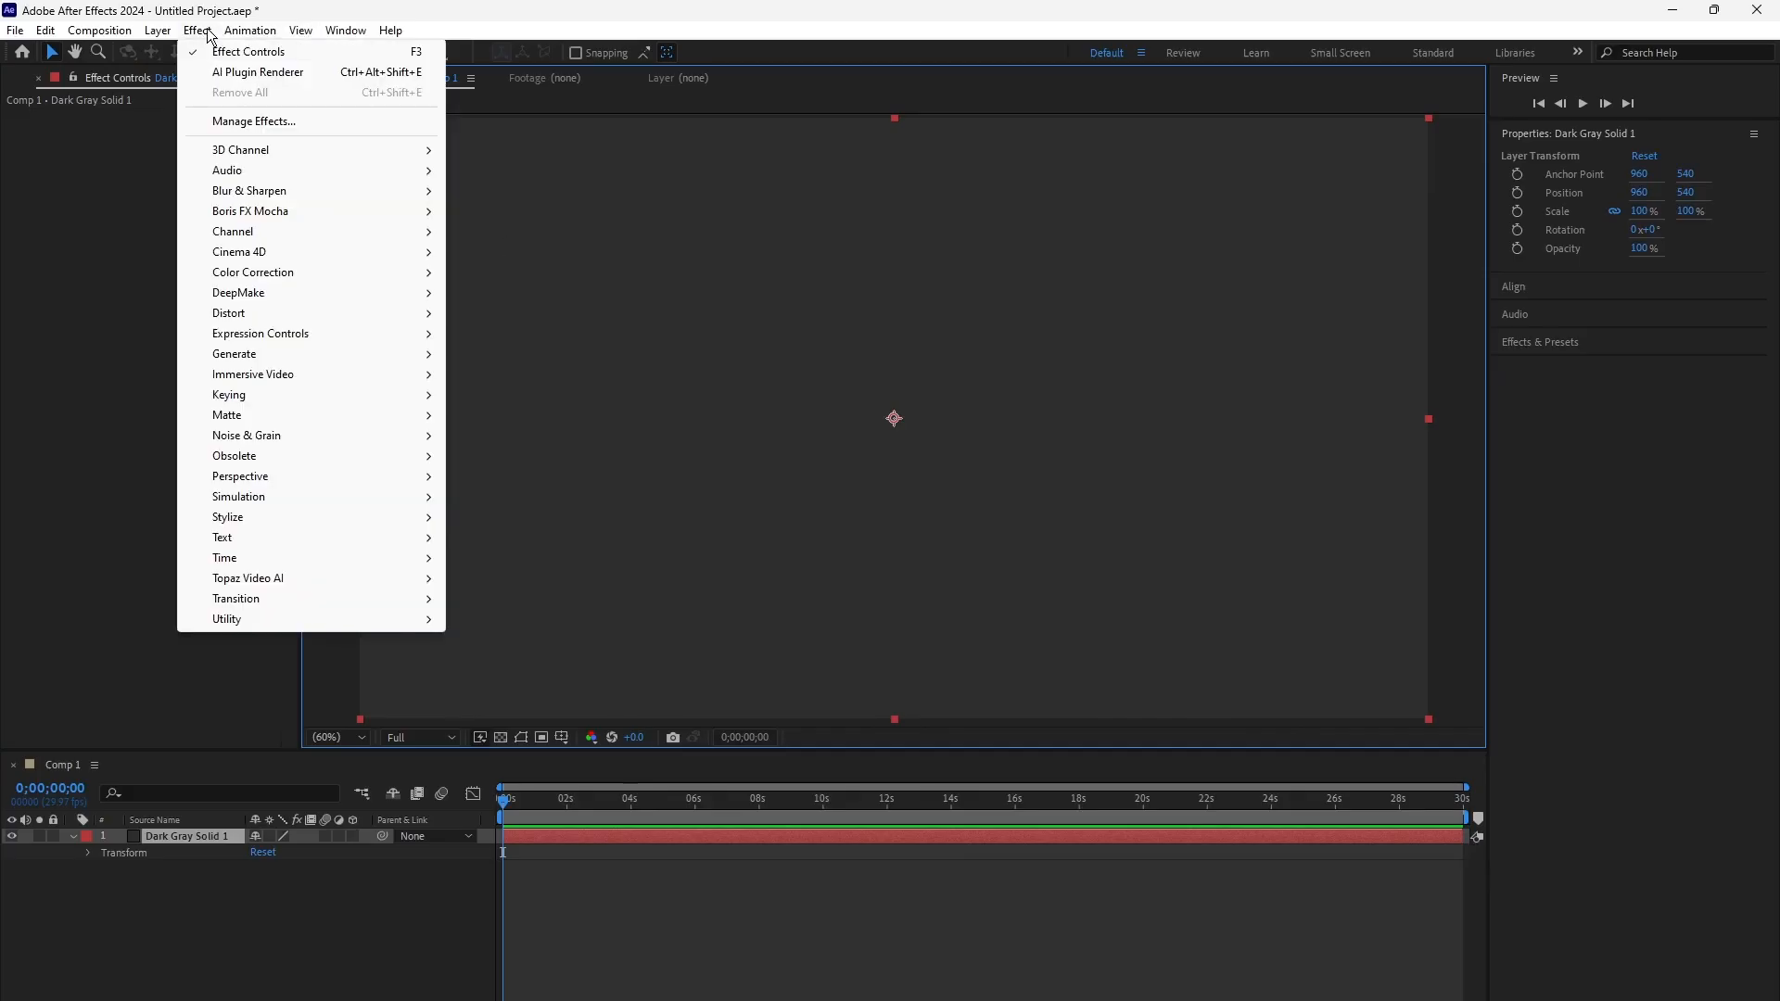
left_click(252, 74)
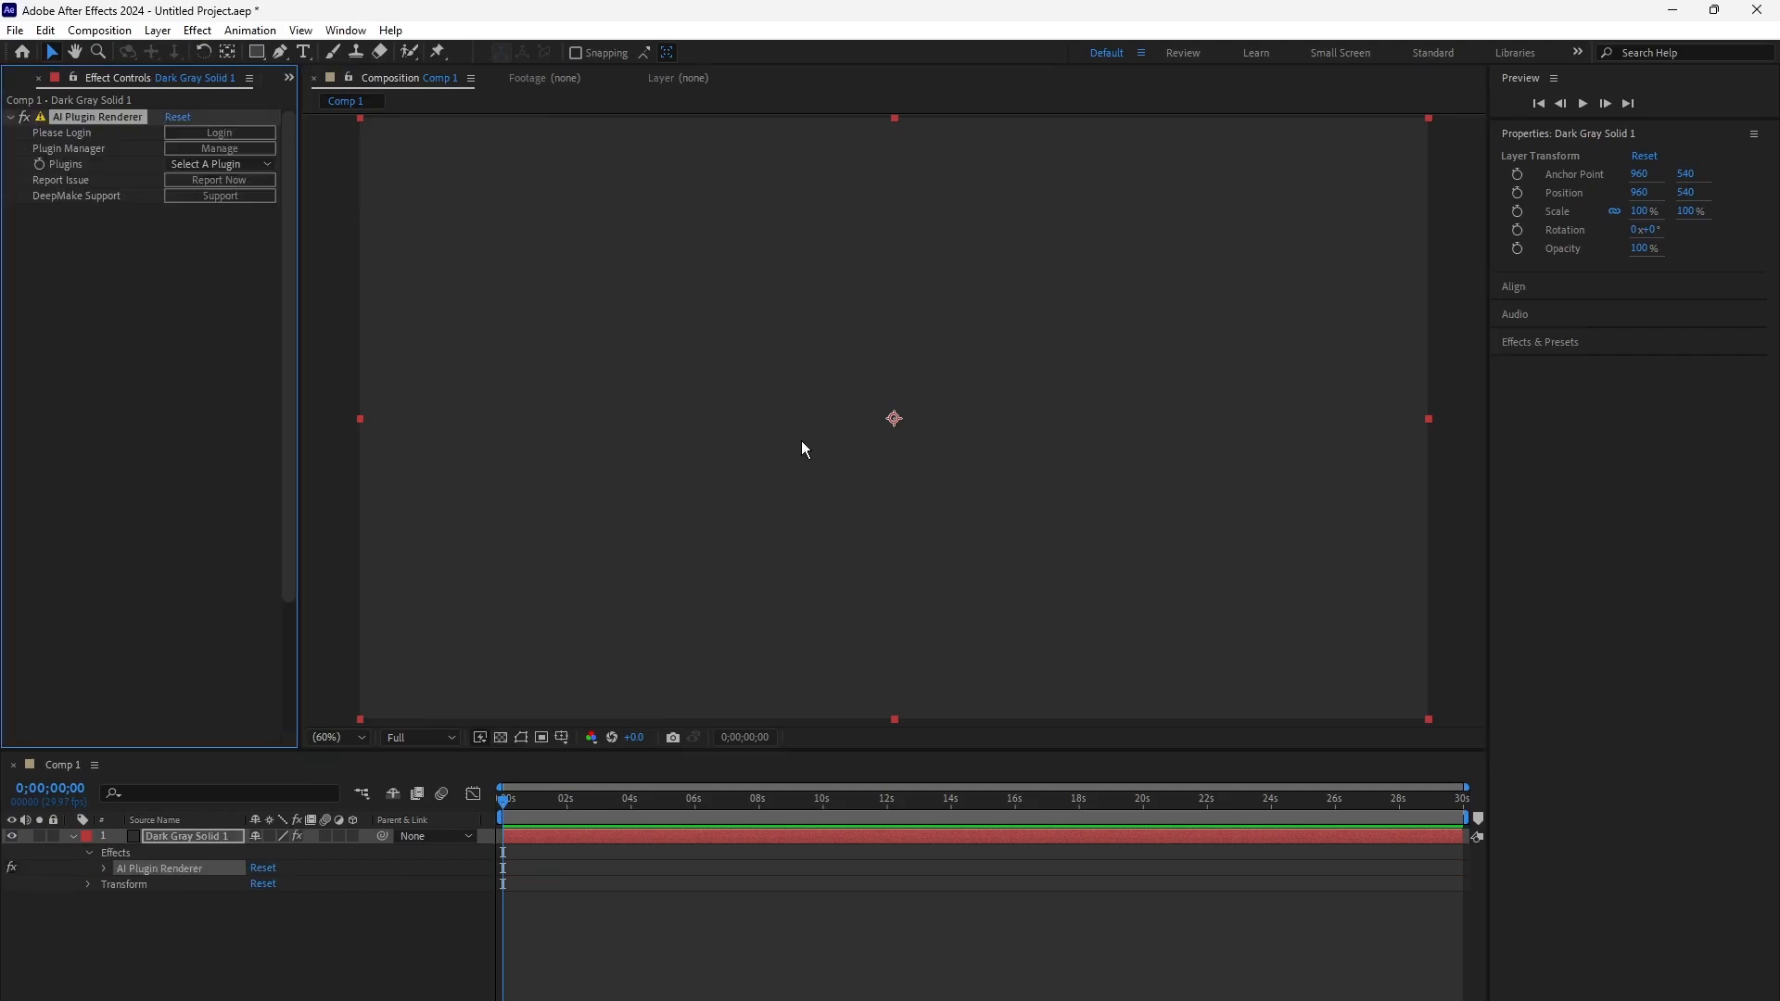
left_click(213, 165)
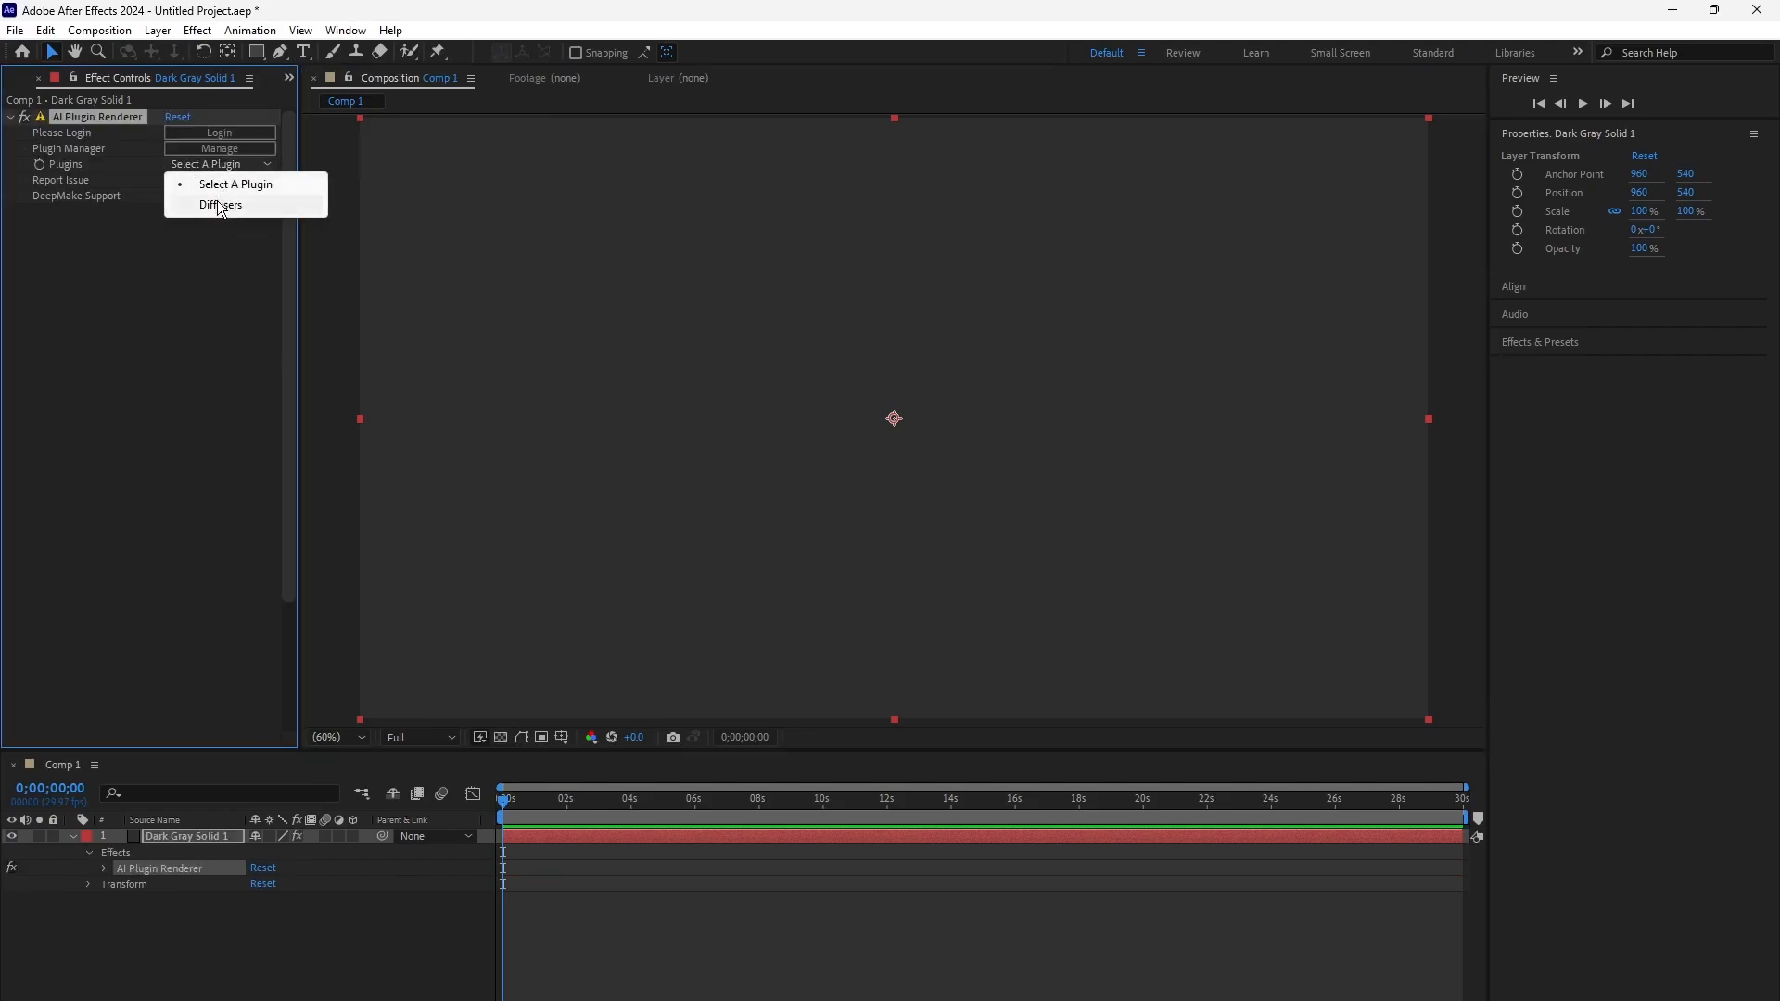
left_click(216, 203)
Step: In the Diffusers configuration, replace model_name with the copied realisticVisionV60B1_v51VAE.safetensors path without quotation marks, and submit it
left_click(237, 180)
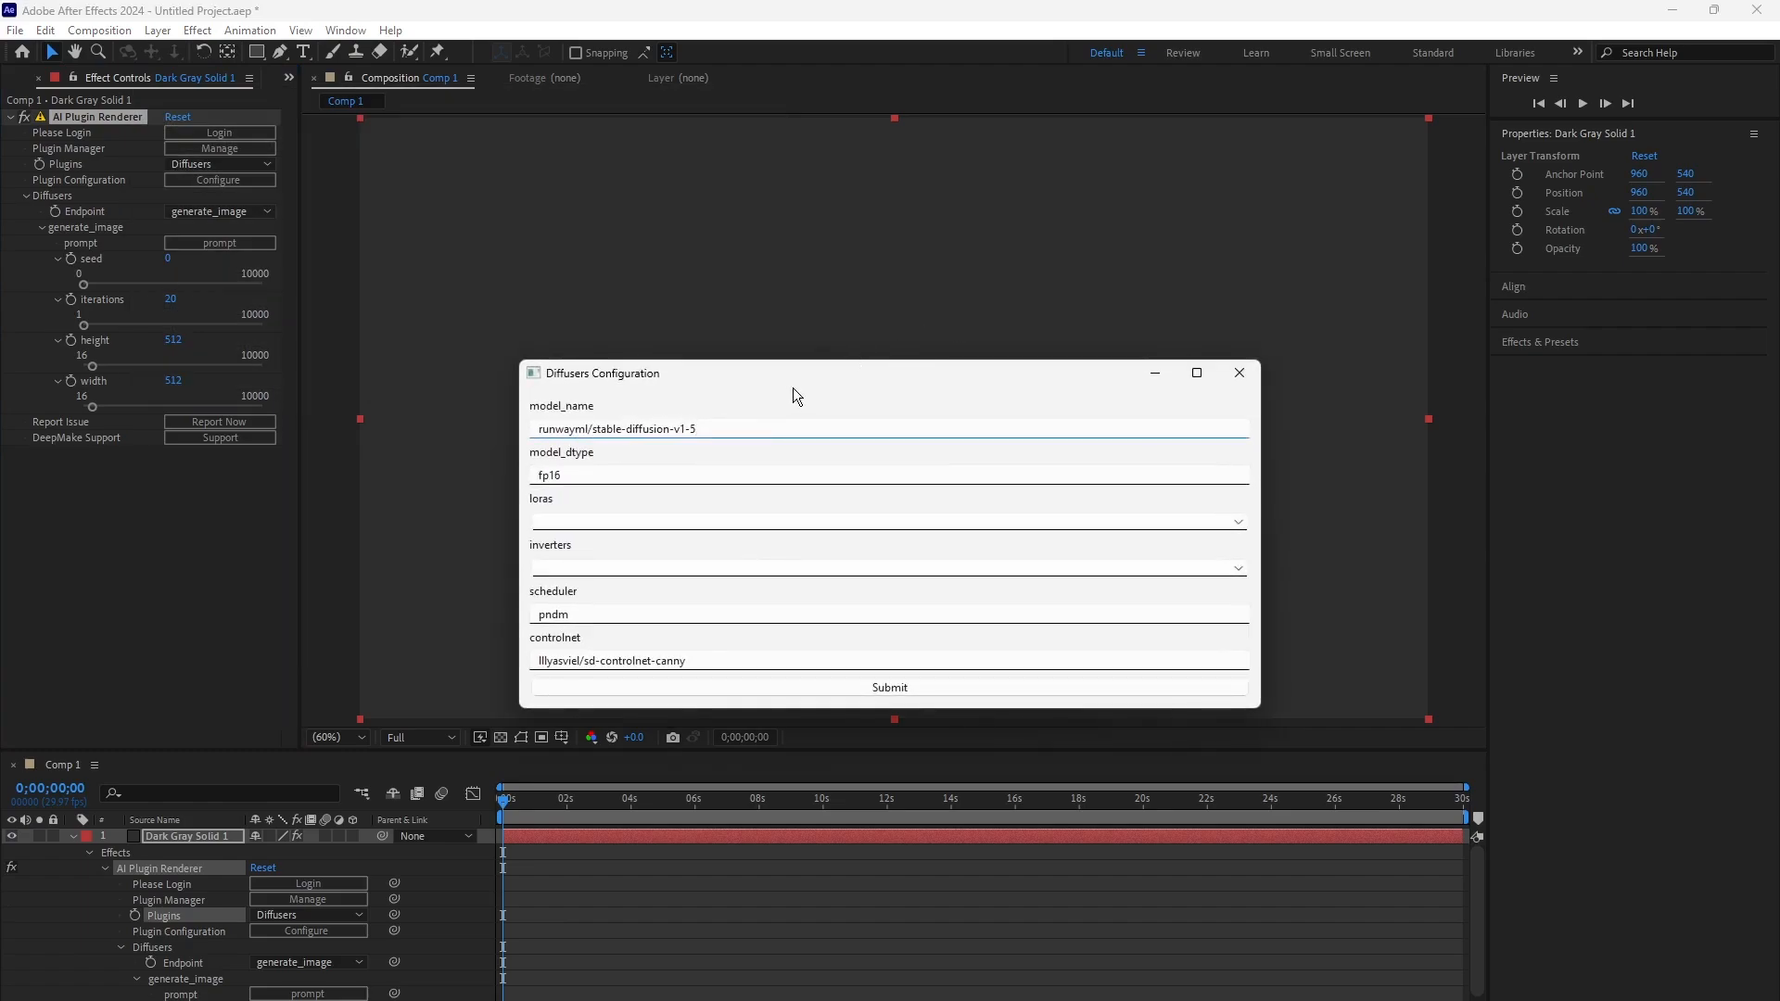
key("ctrl+a")
key("ctrl+v")
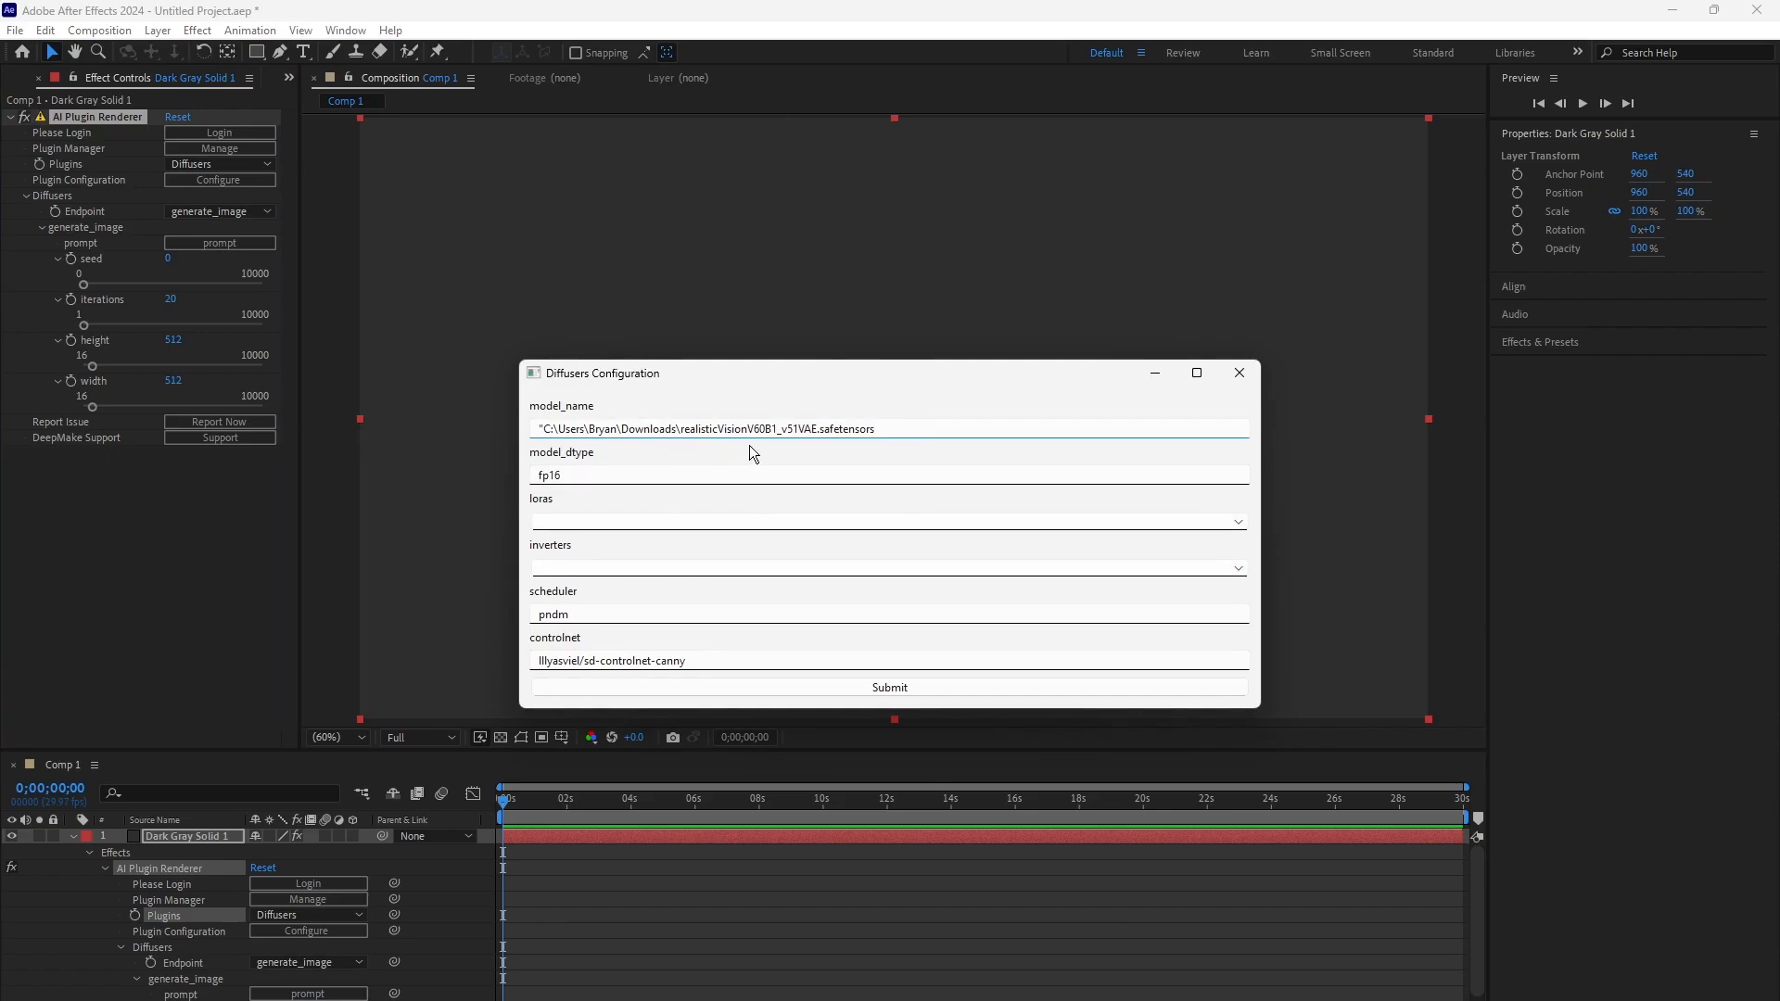
key("Home")
key("Delete")
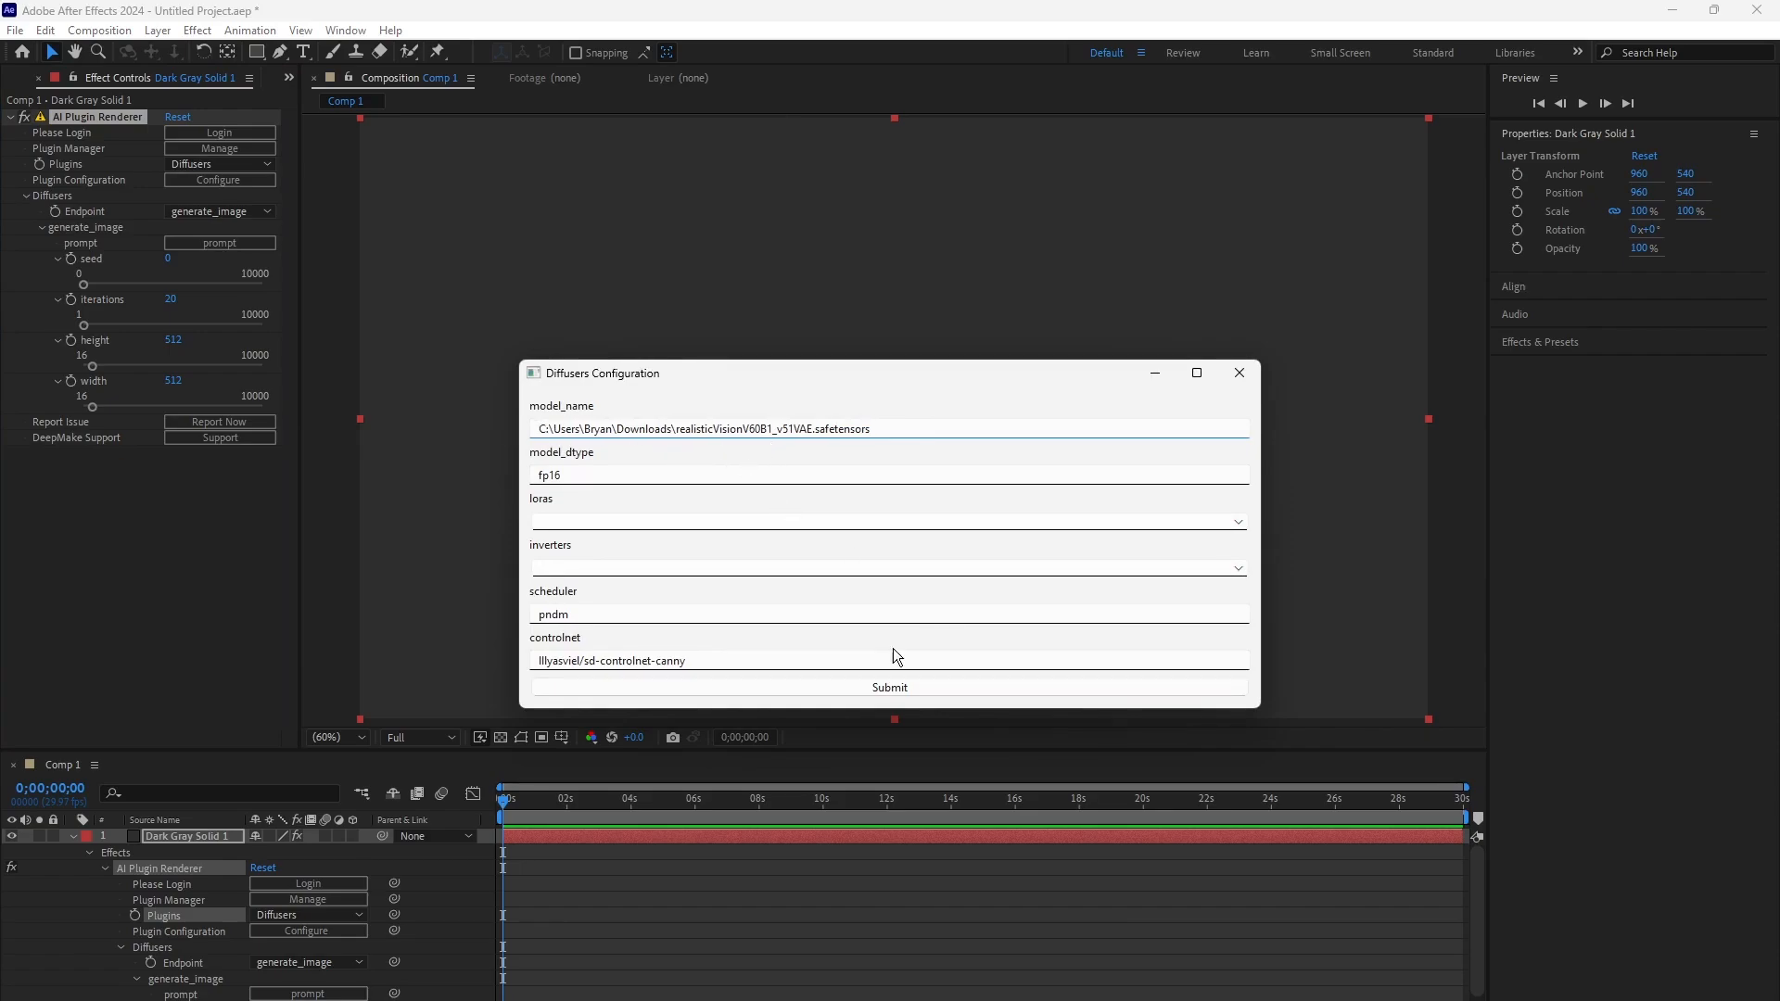
left_click(879, 687)
Step: Generate an image on Dark Gray Solid 1 from the prompt "A cat wearing a hat"
left_click(229, 248)
type("A cat wea")
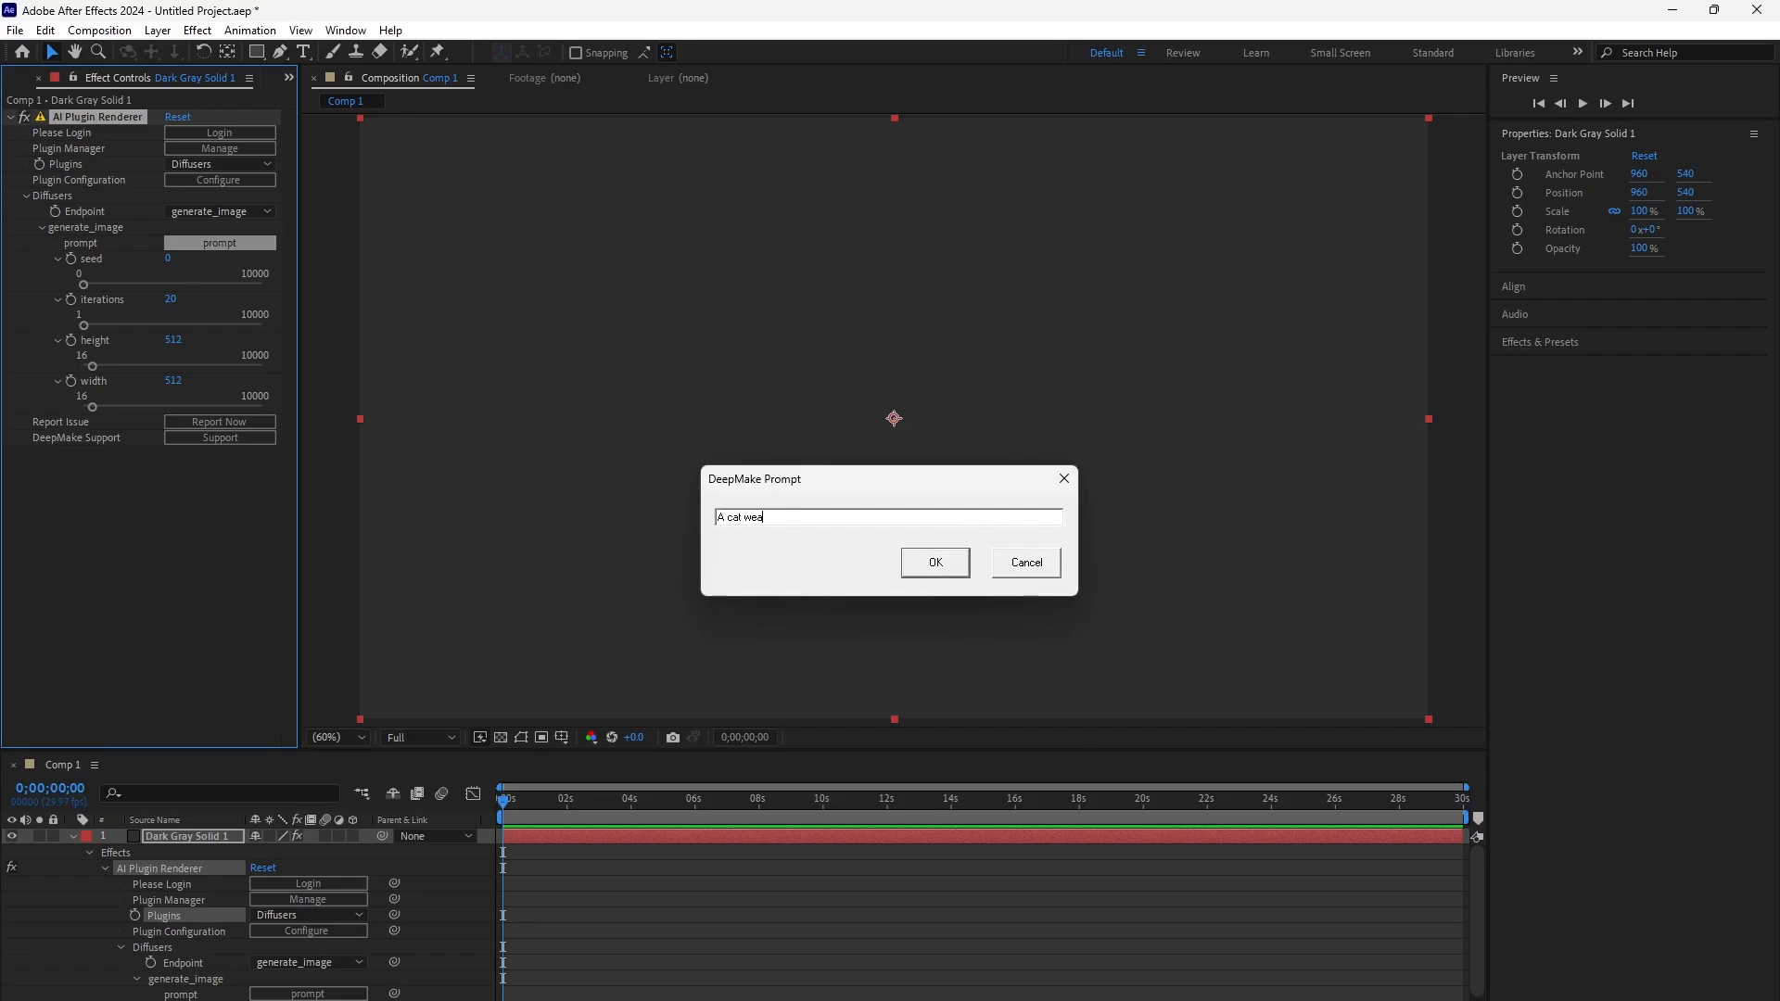
type("ring a hat")
key("Return")
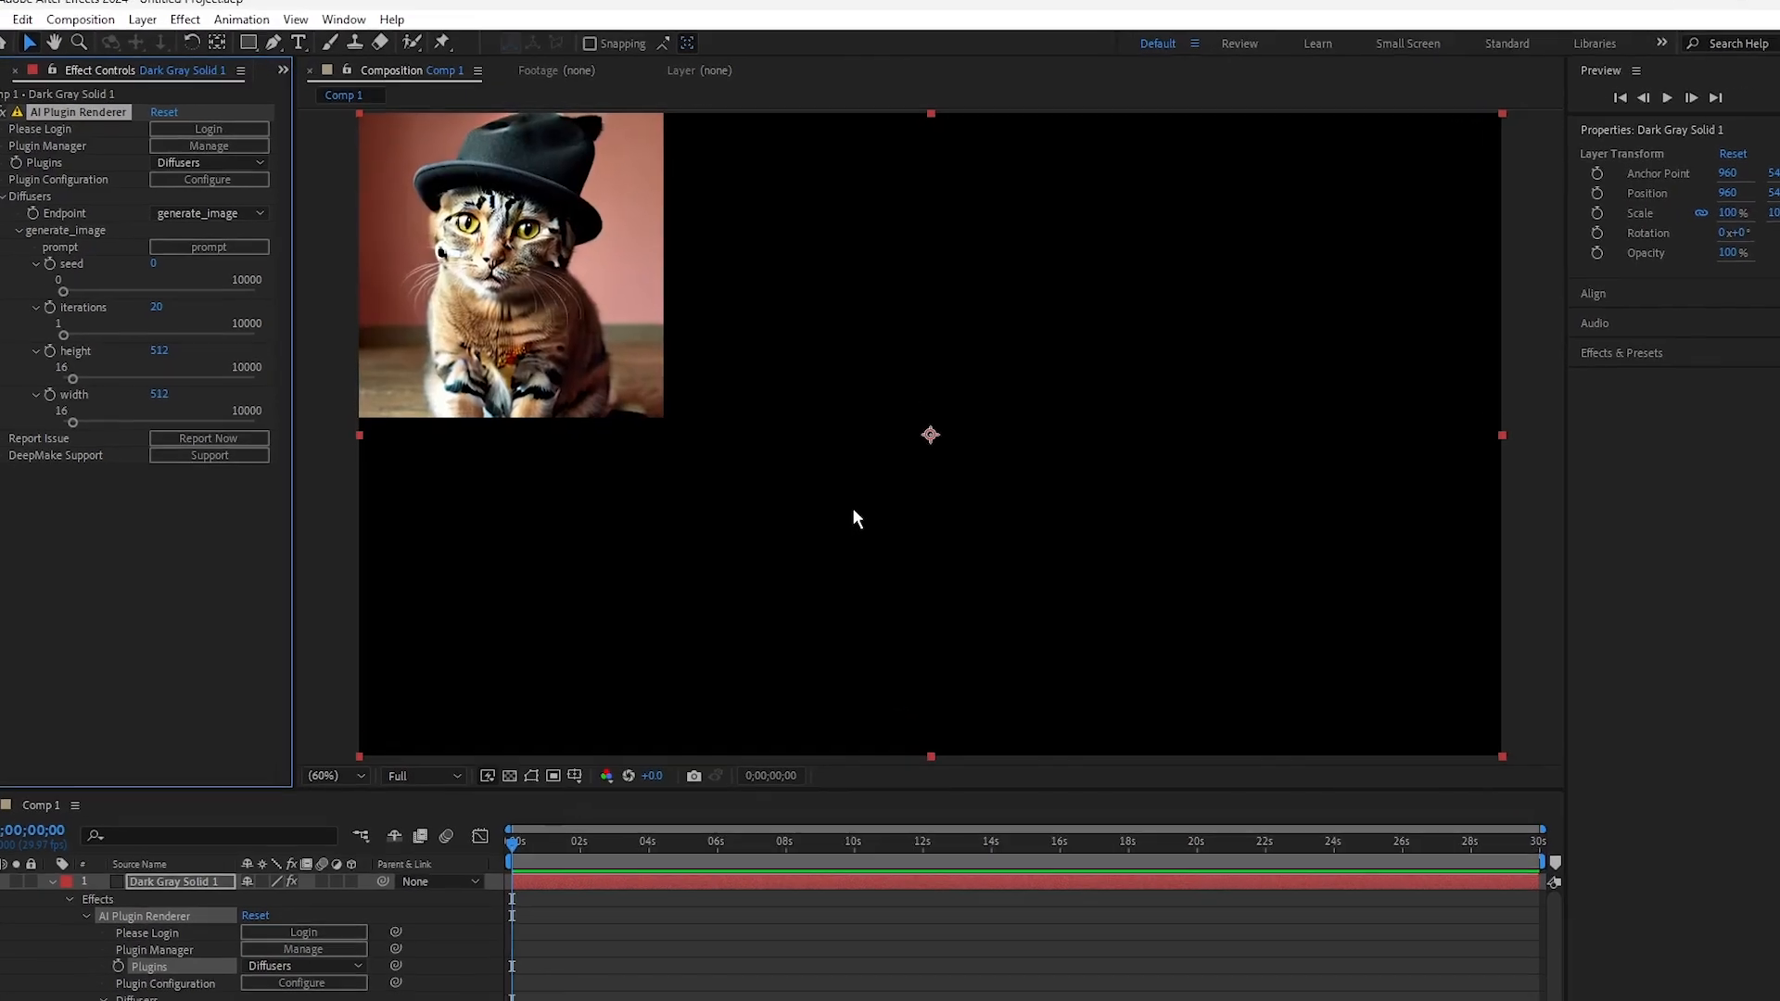